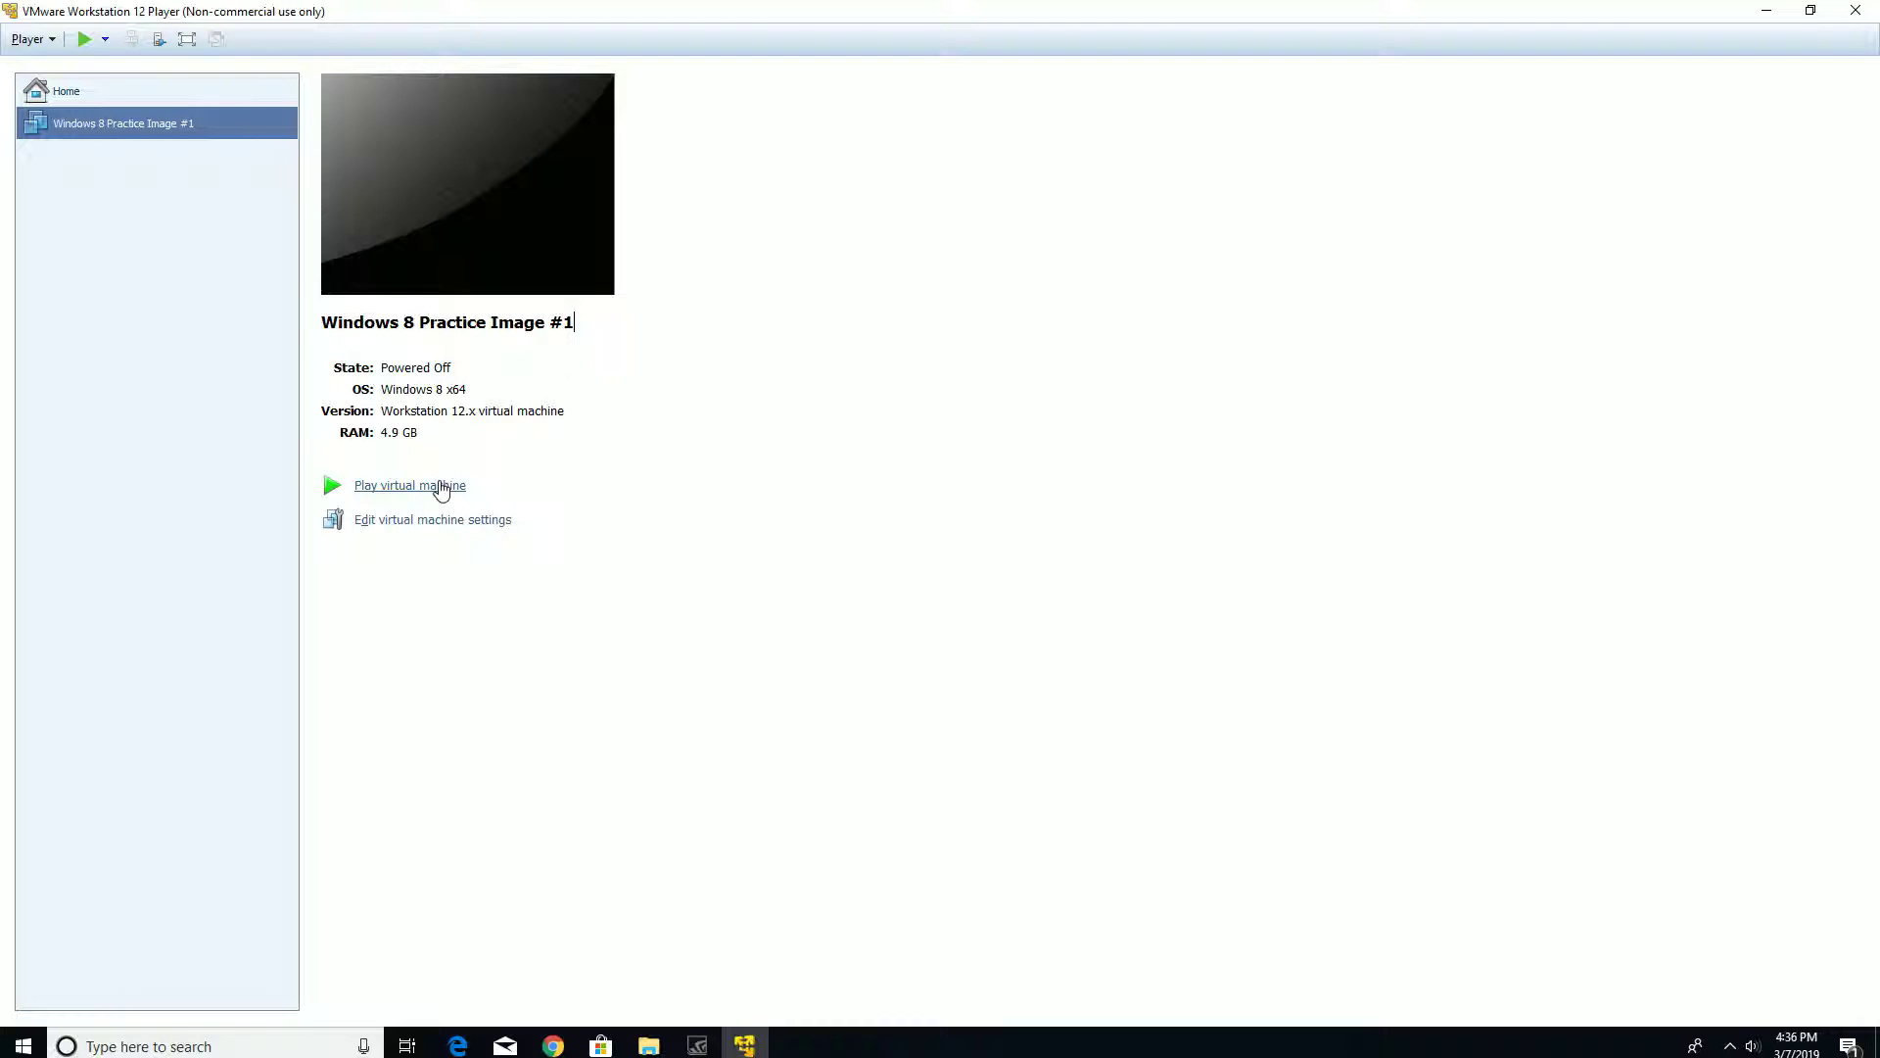
Power on Windows 8 Practice Image #1, answering 'I Copied It', and focus the VM console
click(443, 495)
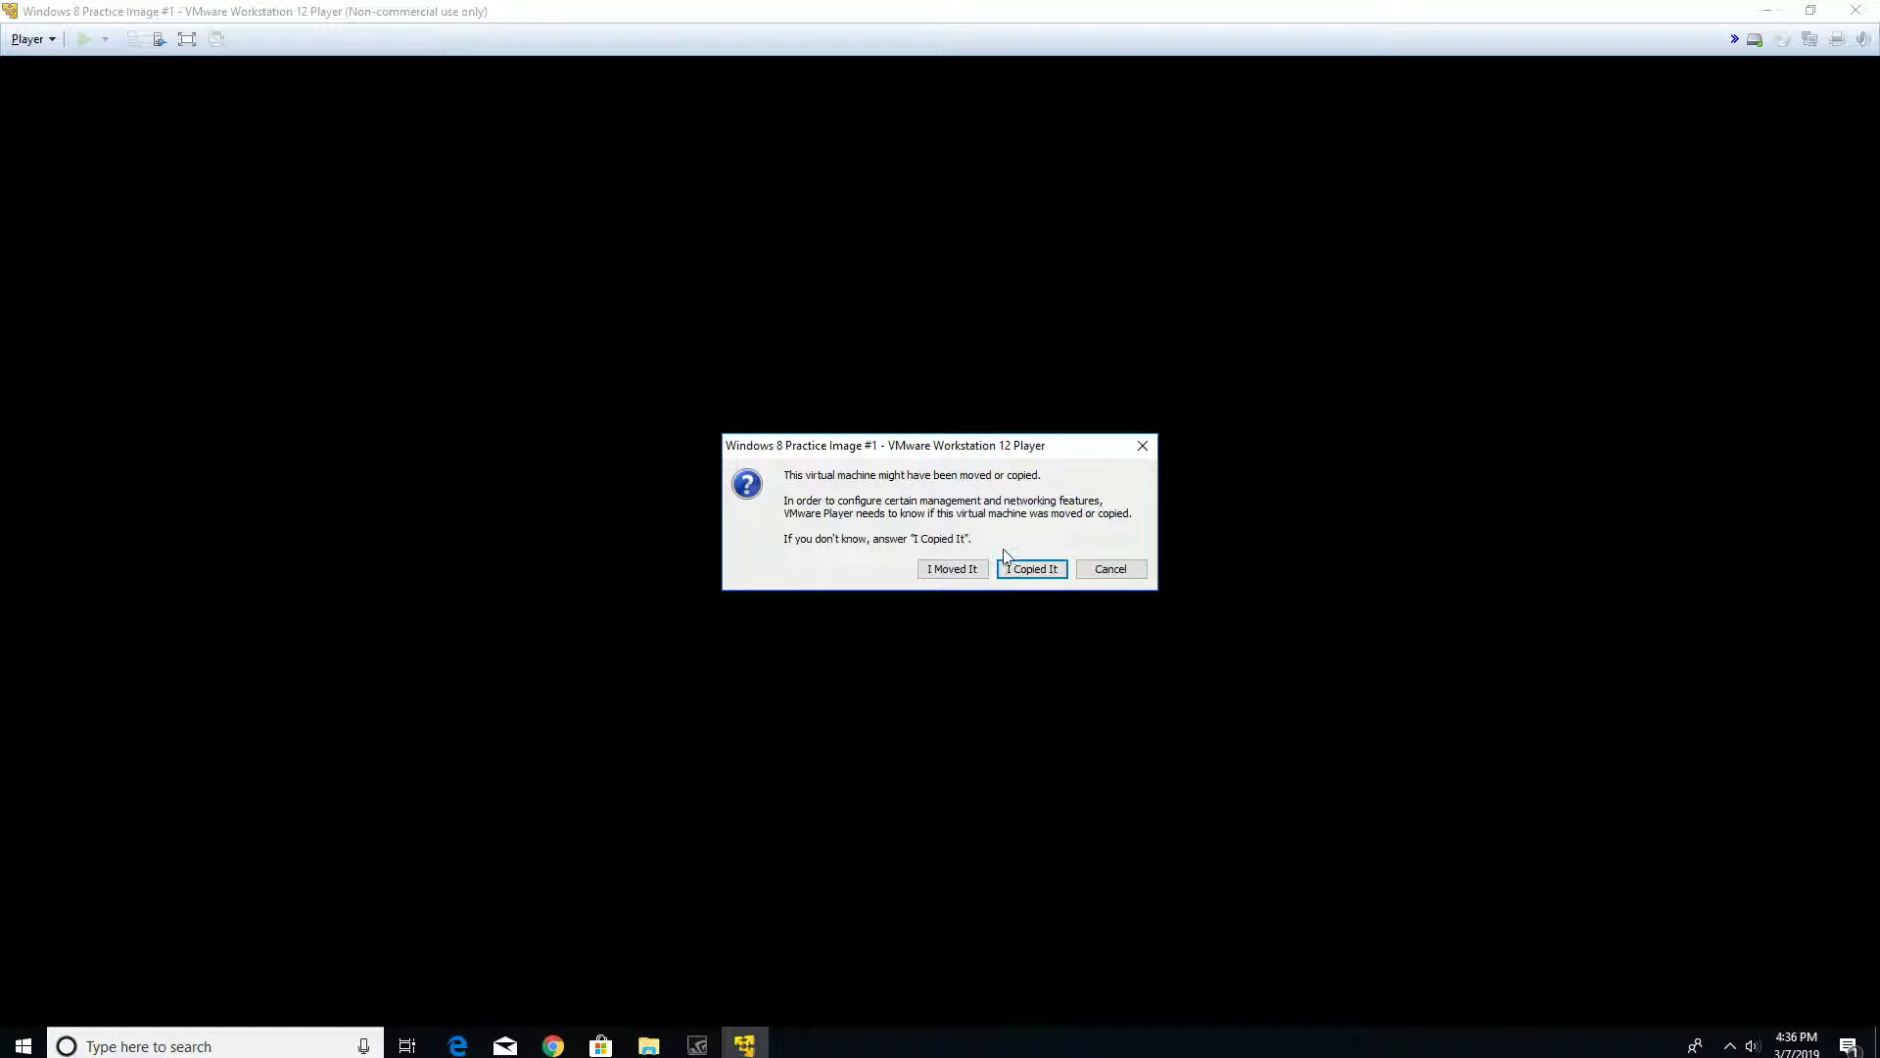
click(1046, 571)
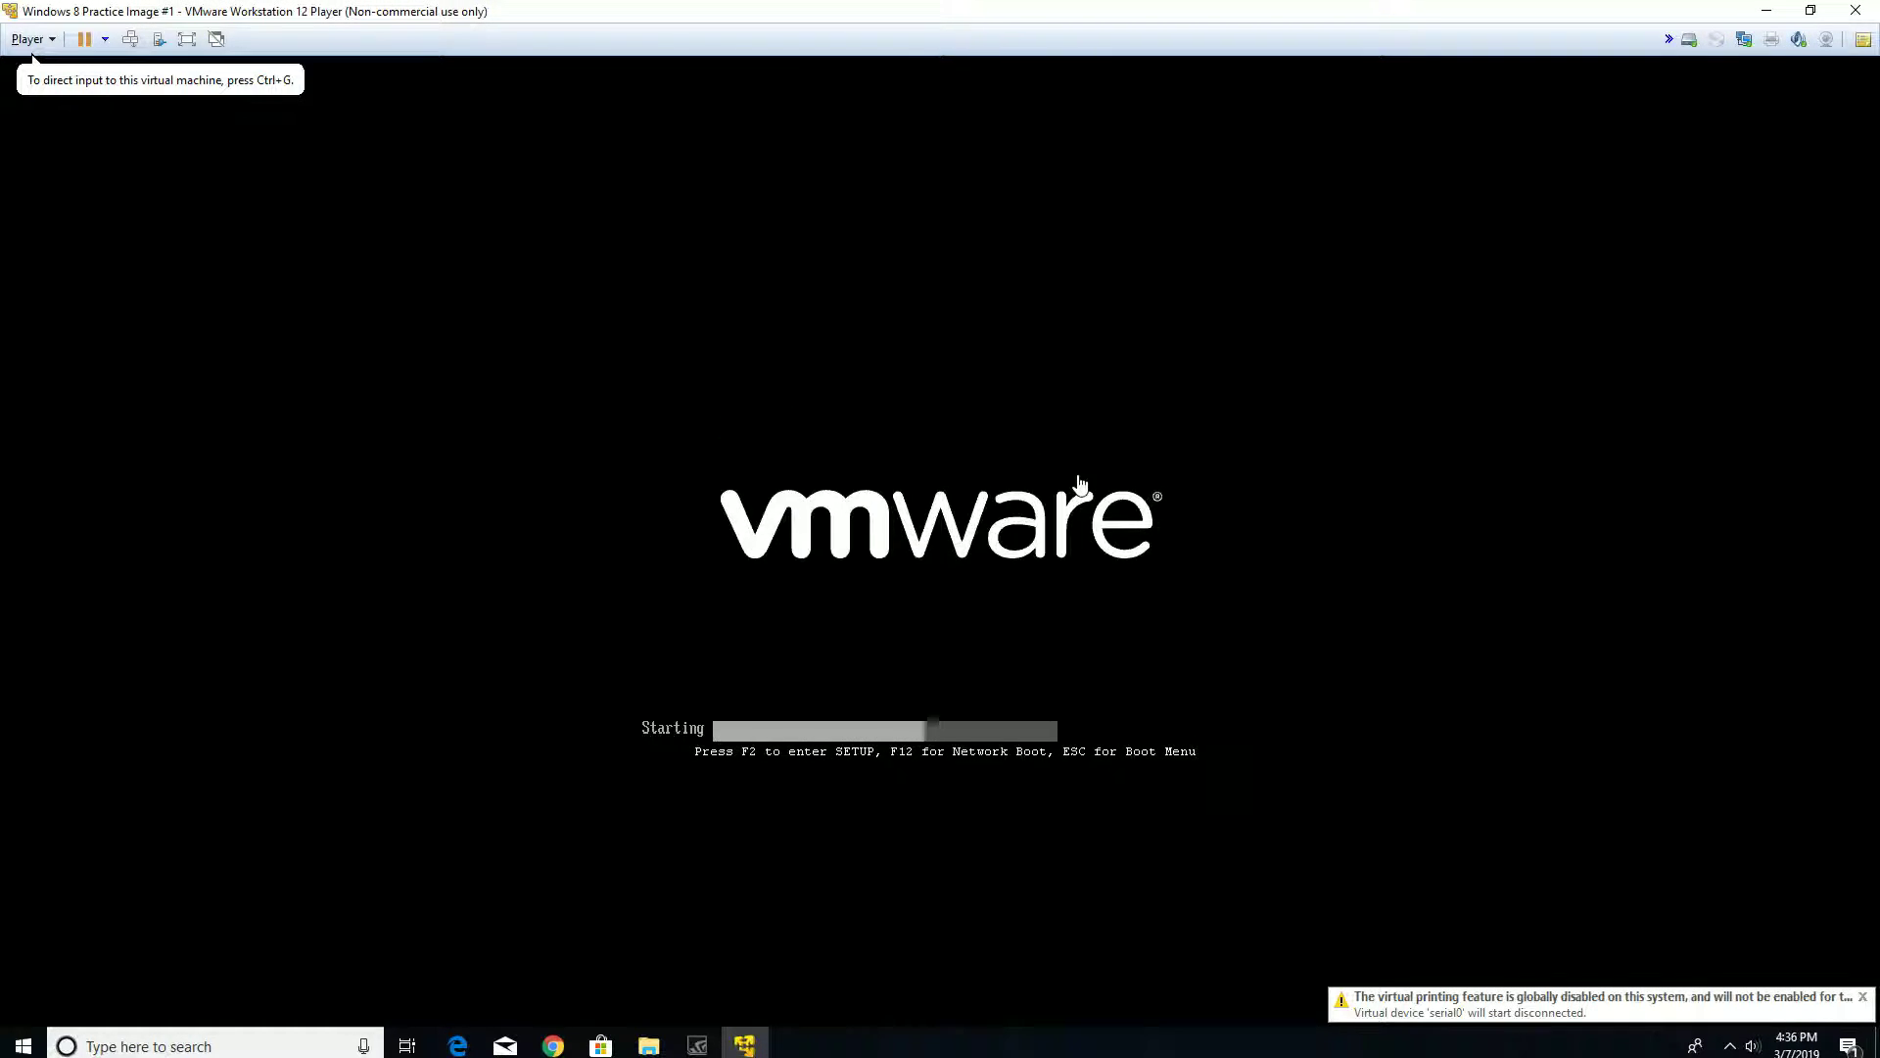
click(1004, 503)
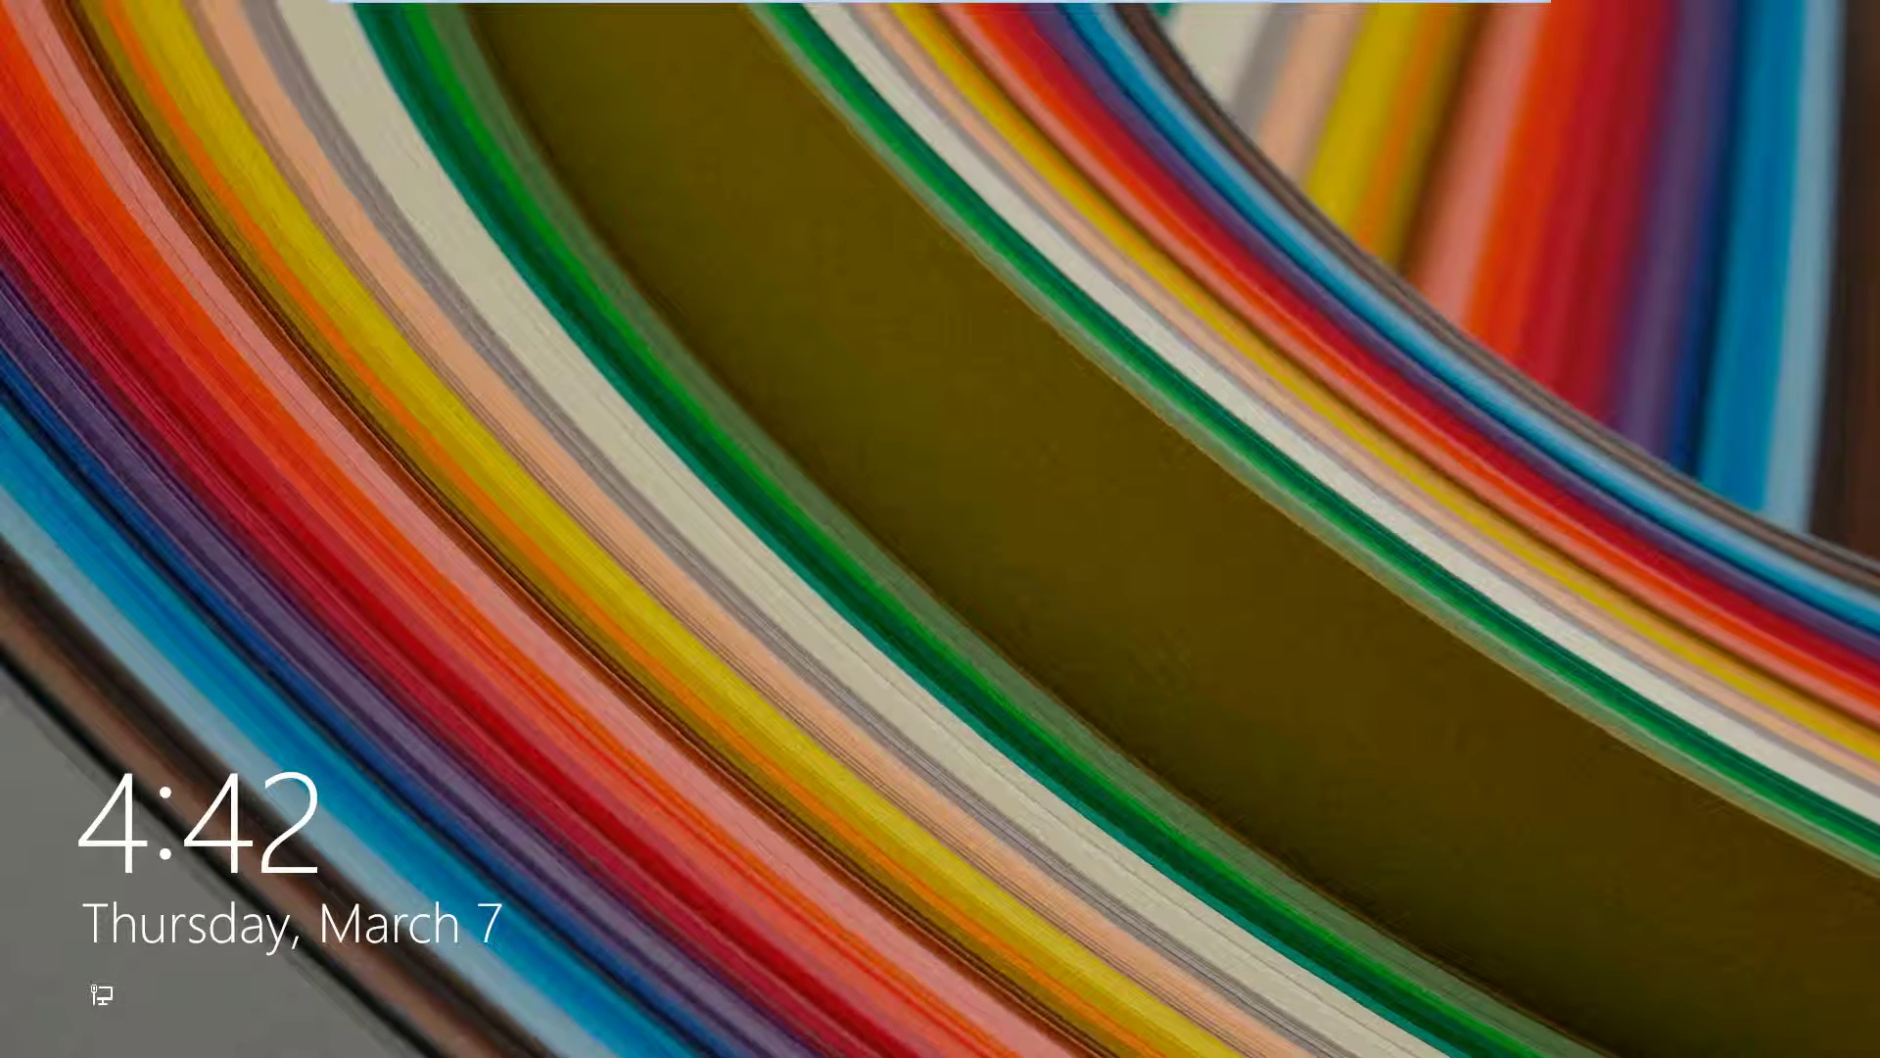
Sign in to the practice account from the lock screen with its password
click(989, 414)
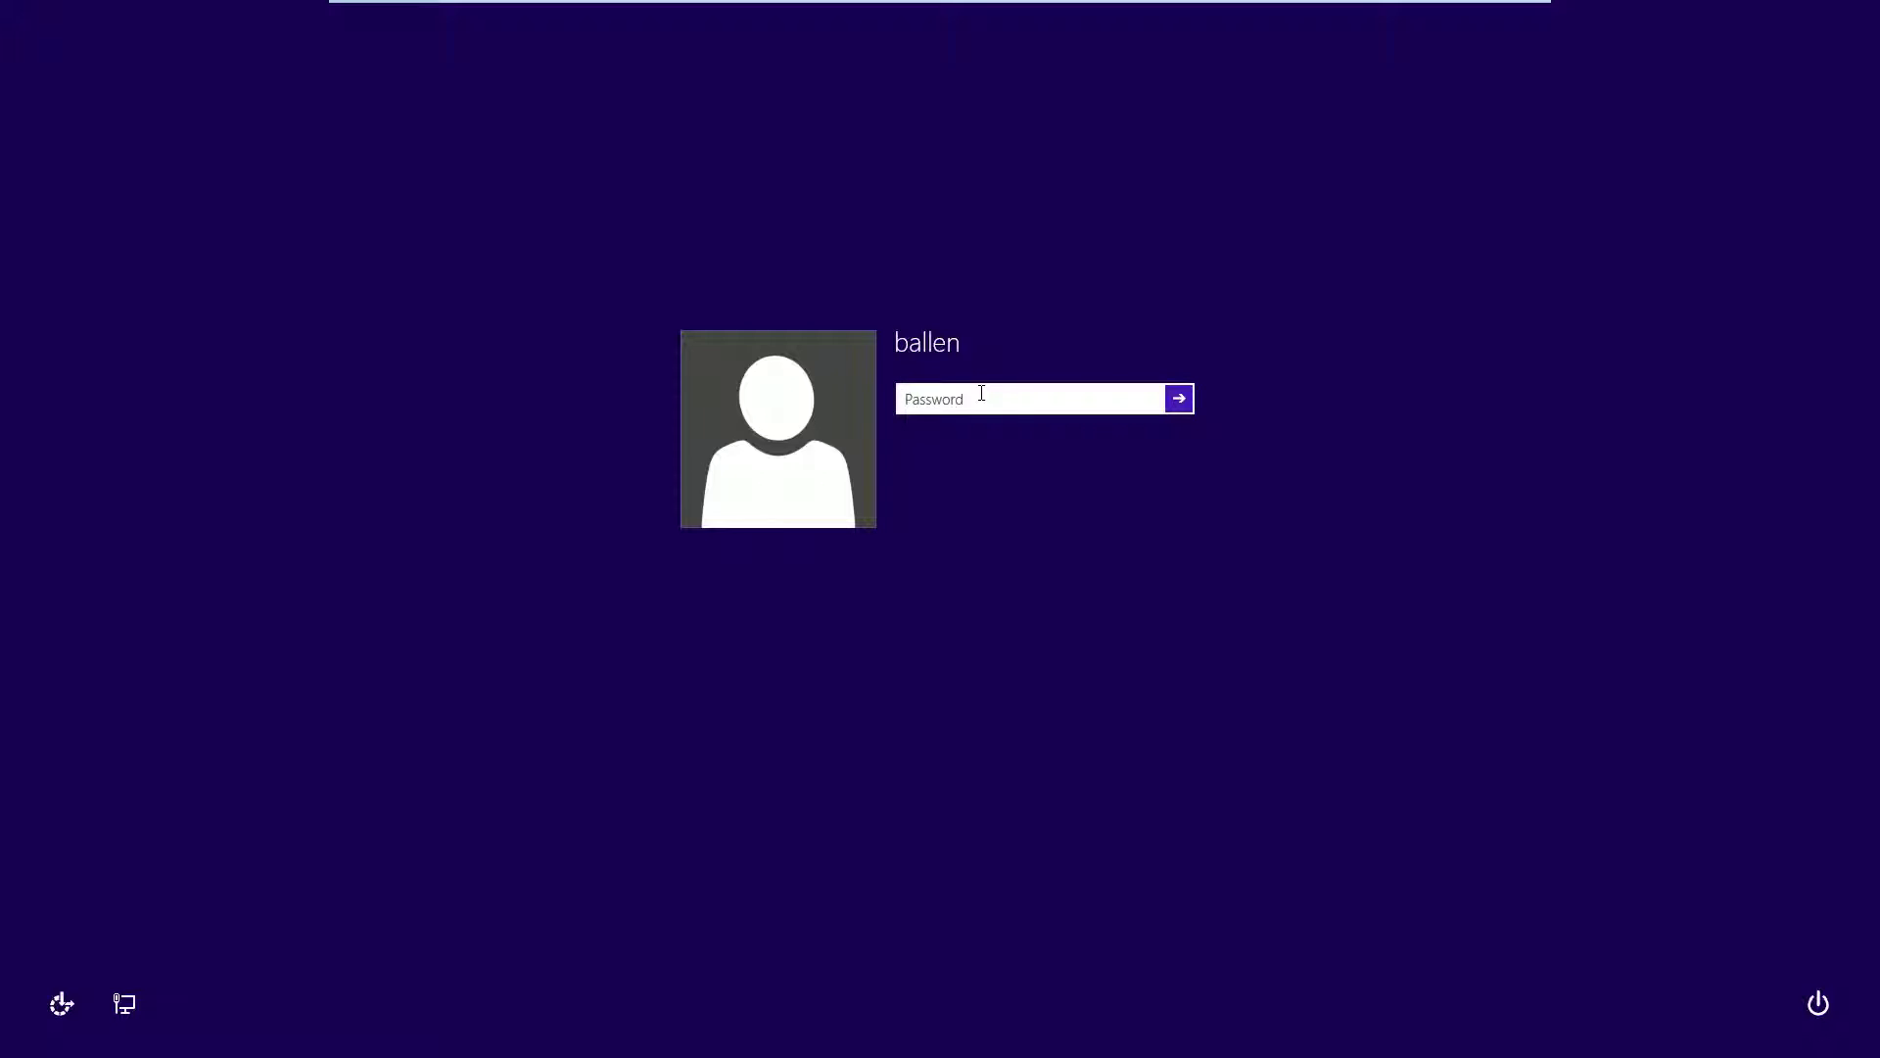
text(•••)
key(Return)
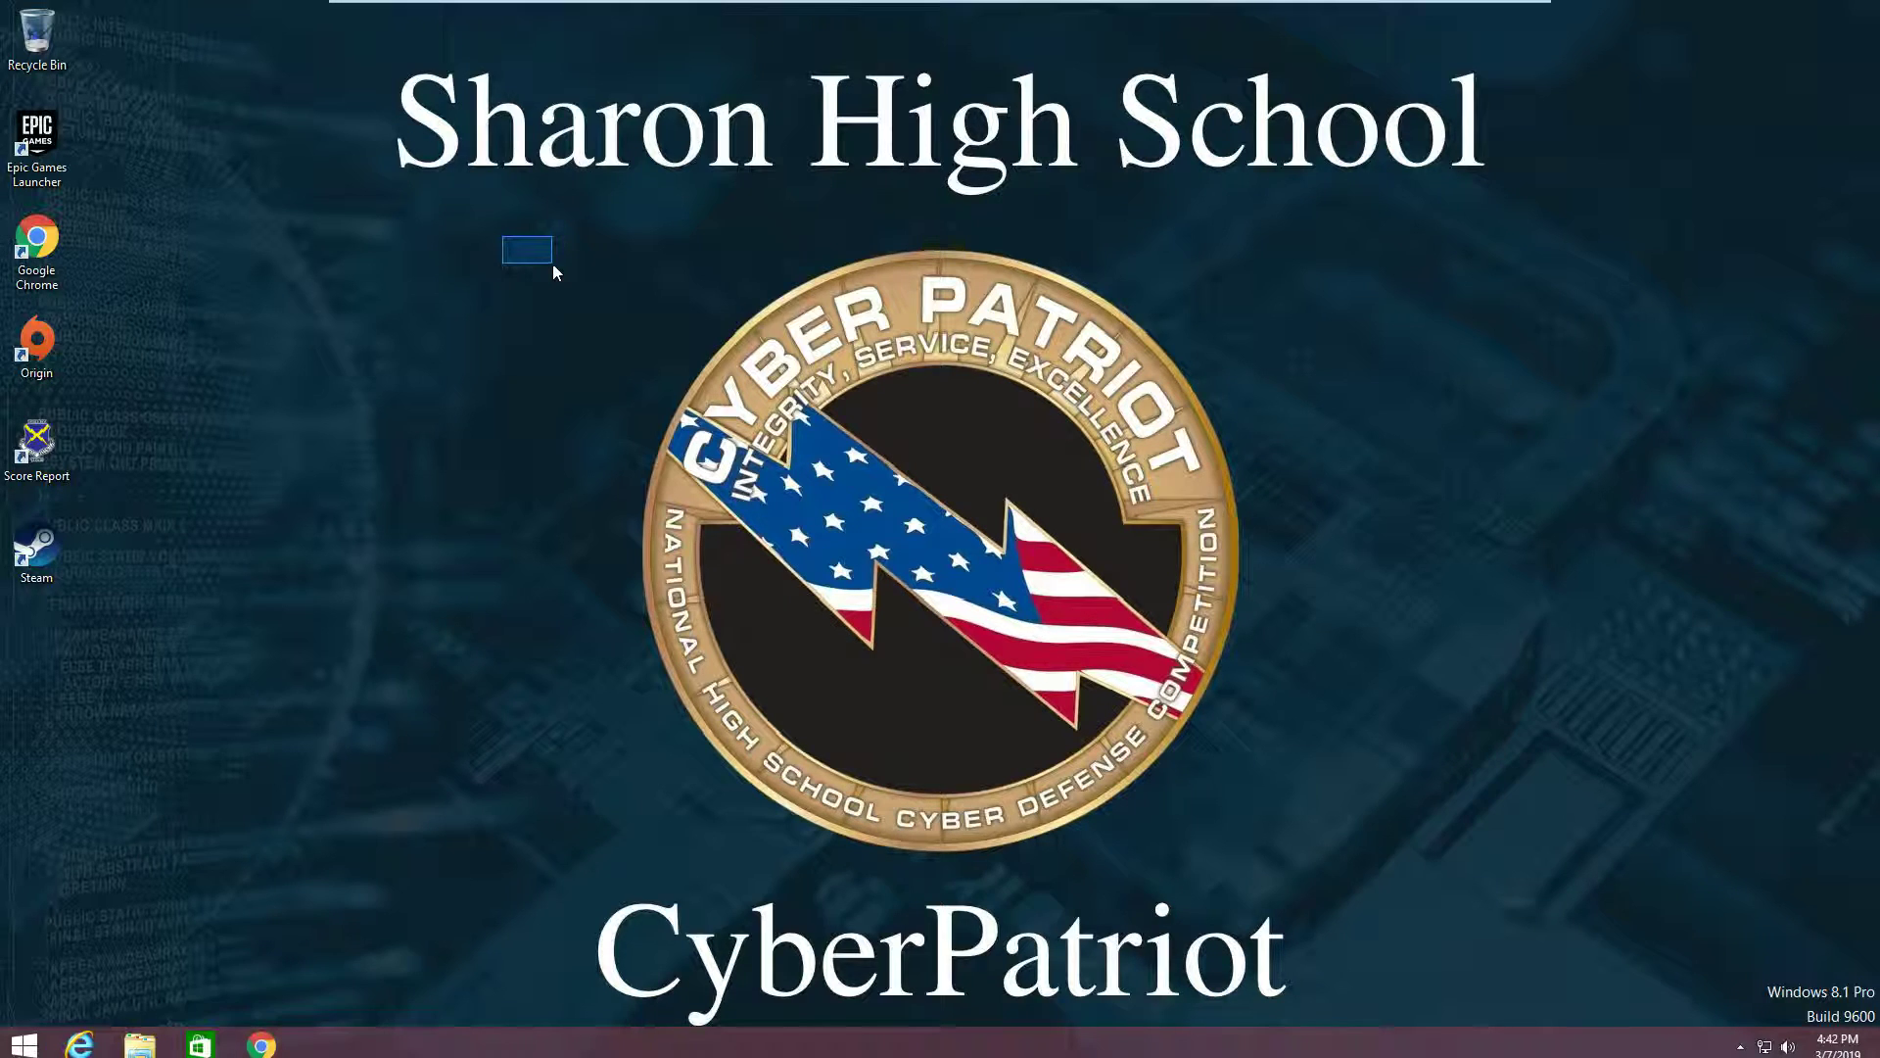
double_click(51, 438)
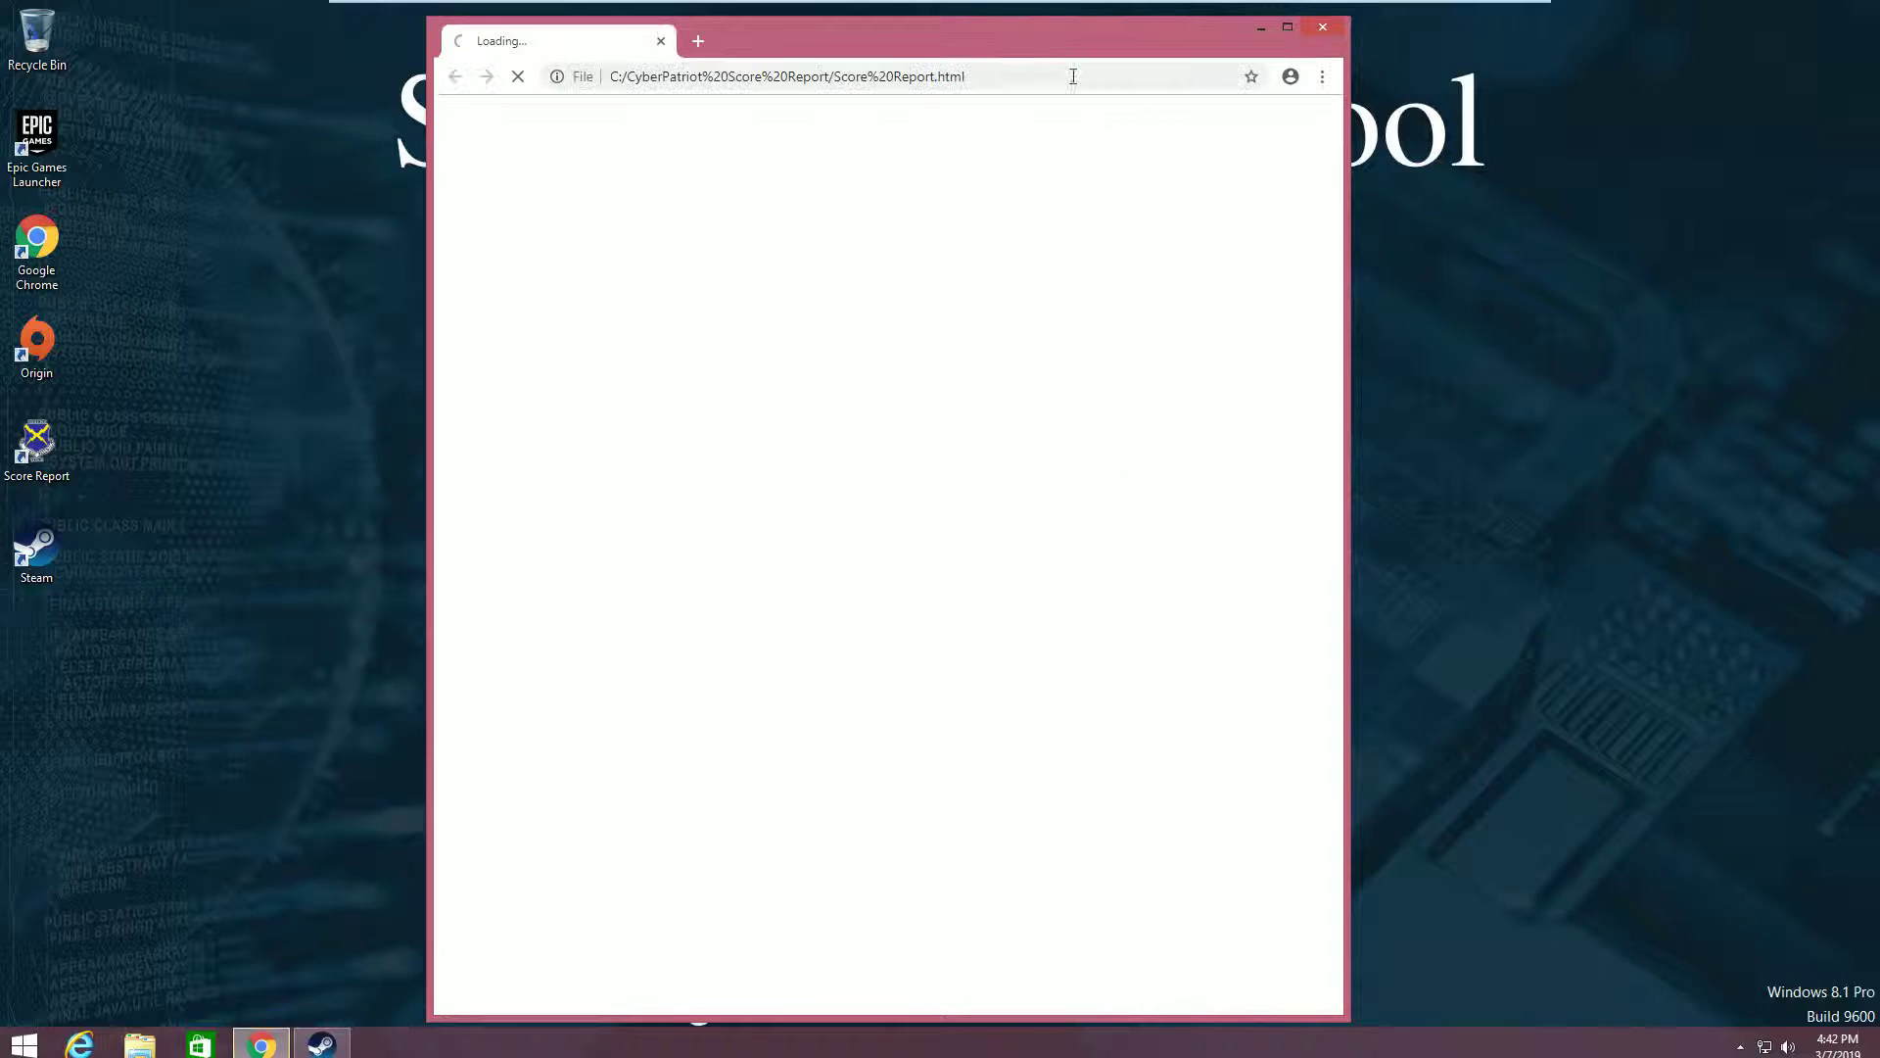
mouse_move(1111, 79)
mouse_down()
mouse_move(1491, 141)
mouse_move(1118, 86)
mouse_up()
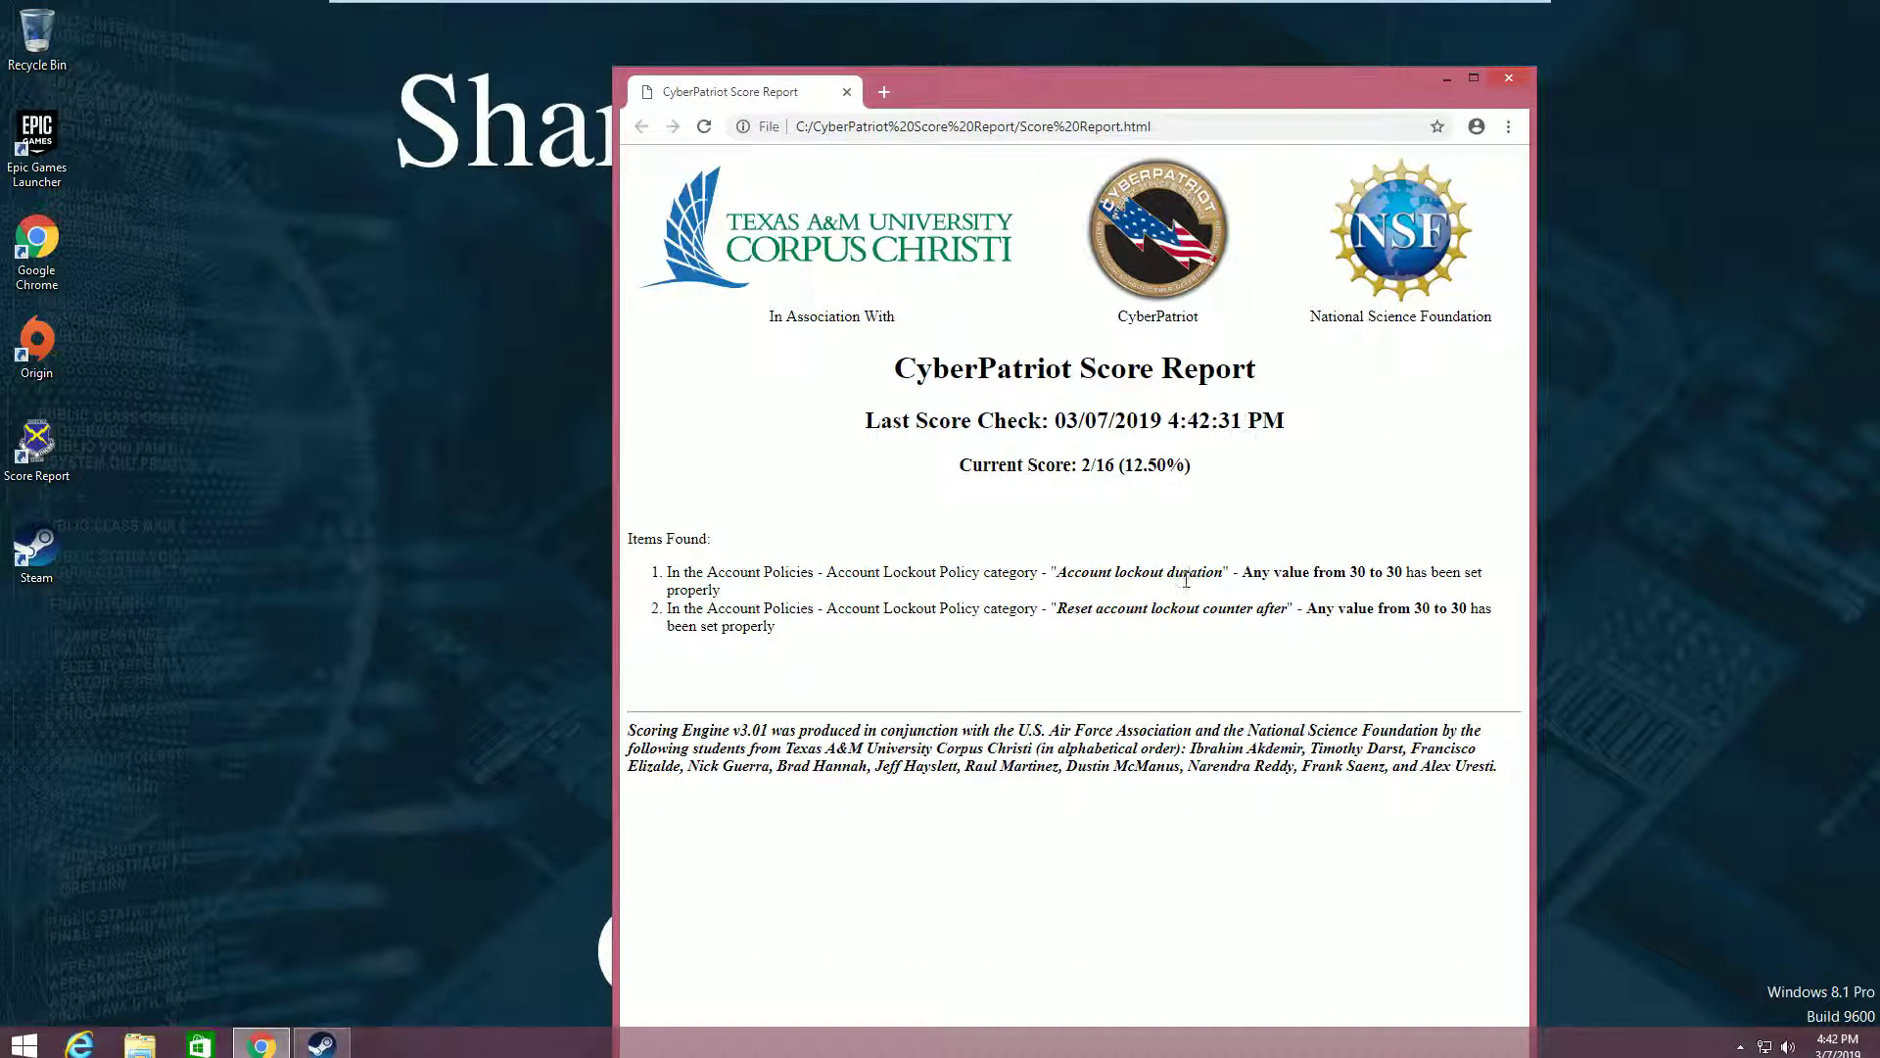
drag(789, 639, 658, 578)
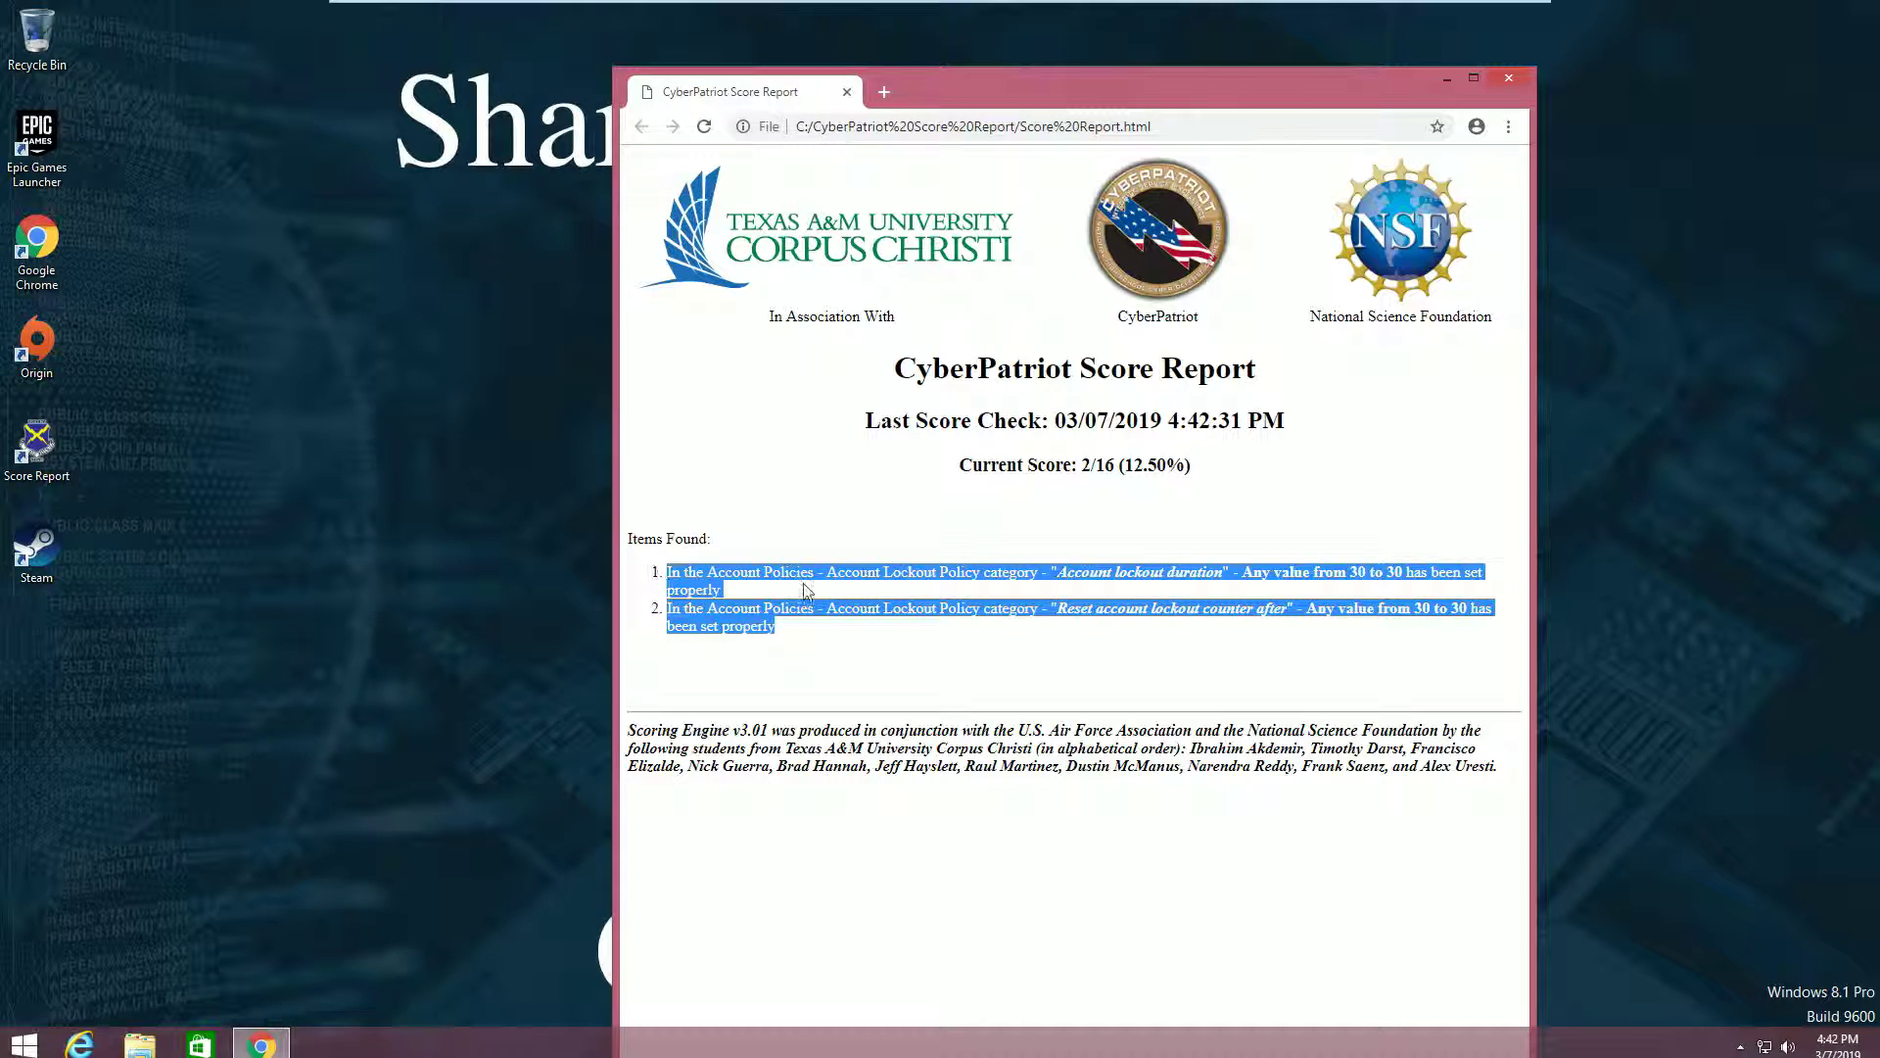
click(815, 641)
drag(789, 638, 658, 578)
click(1187, 615)
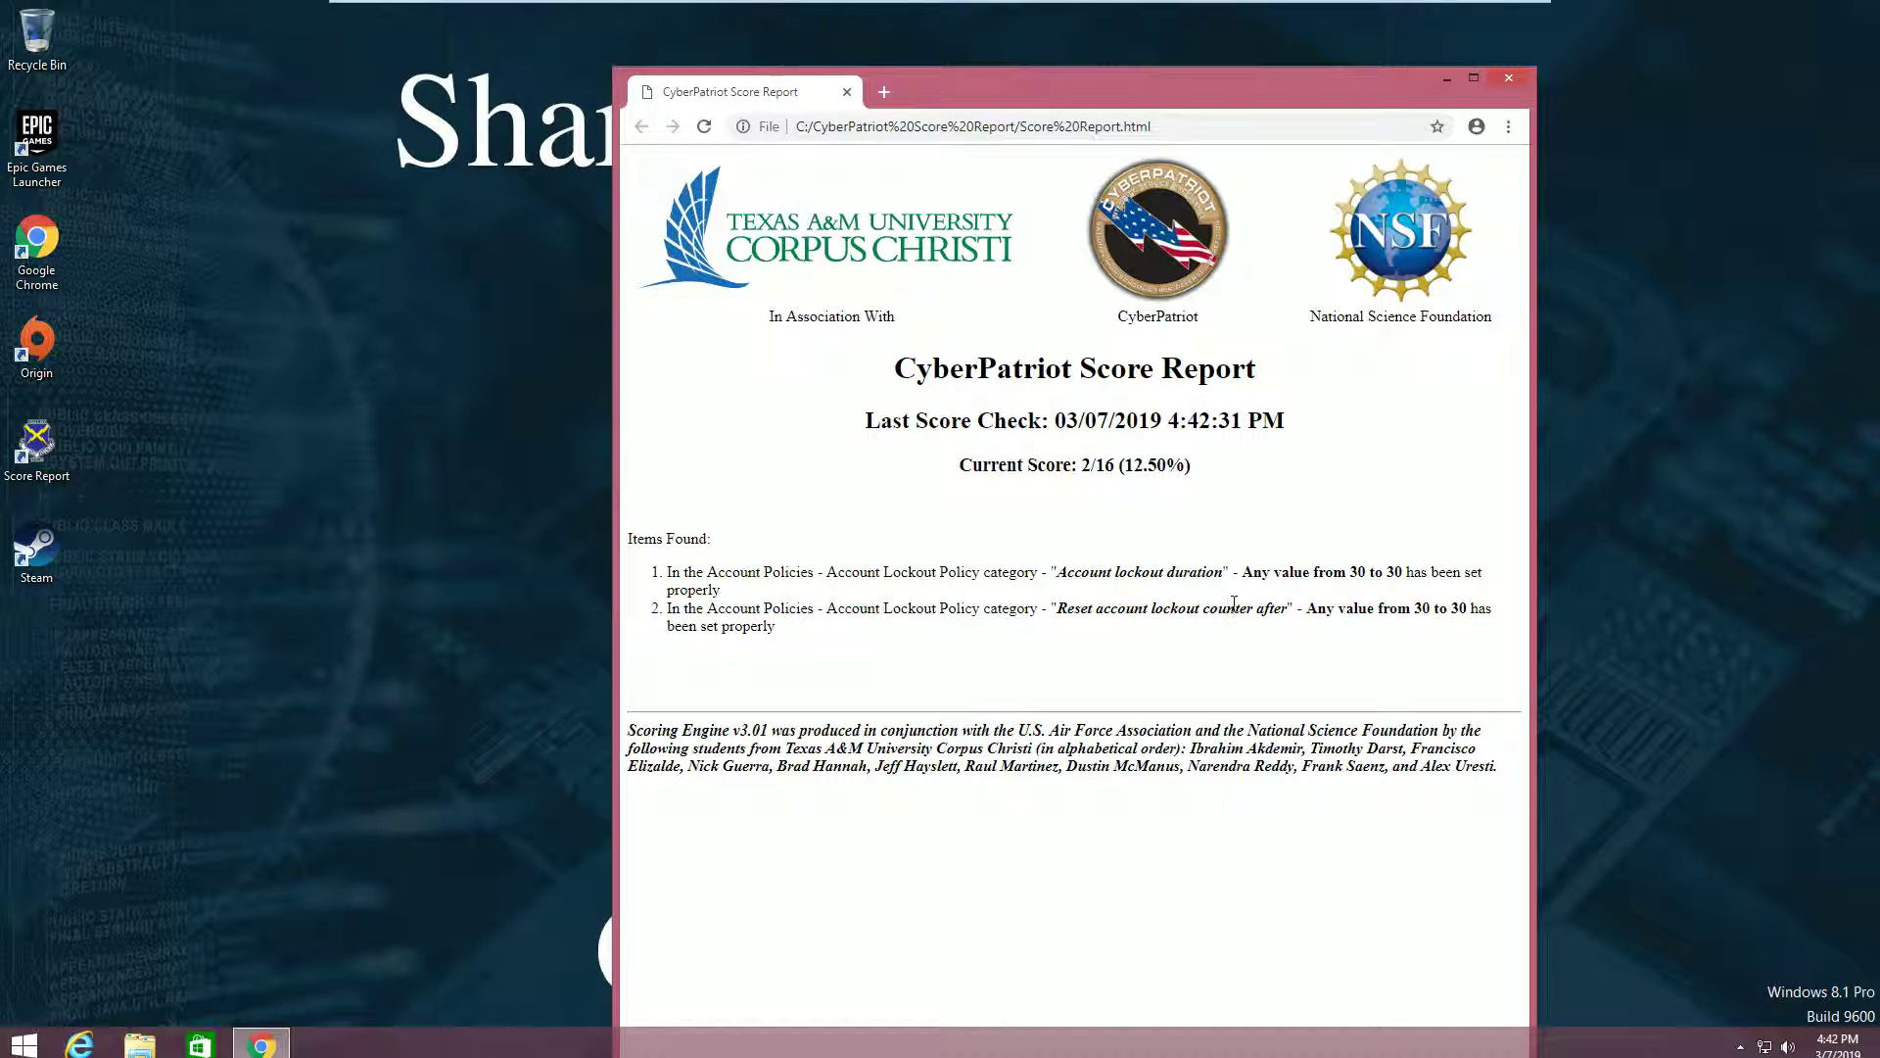
click(1098, 467)
click(1508, 78)
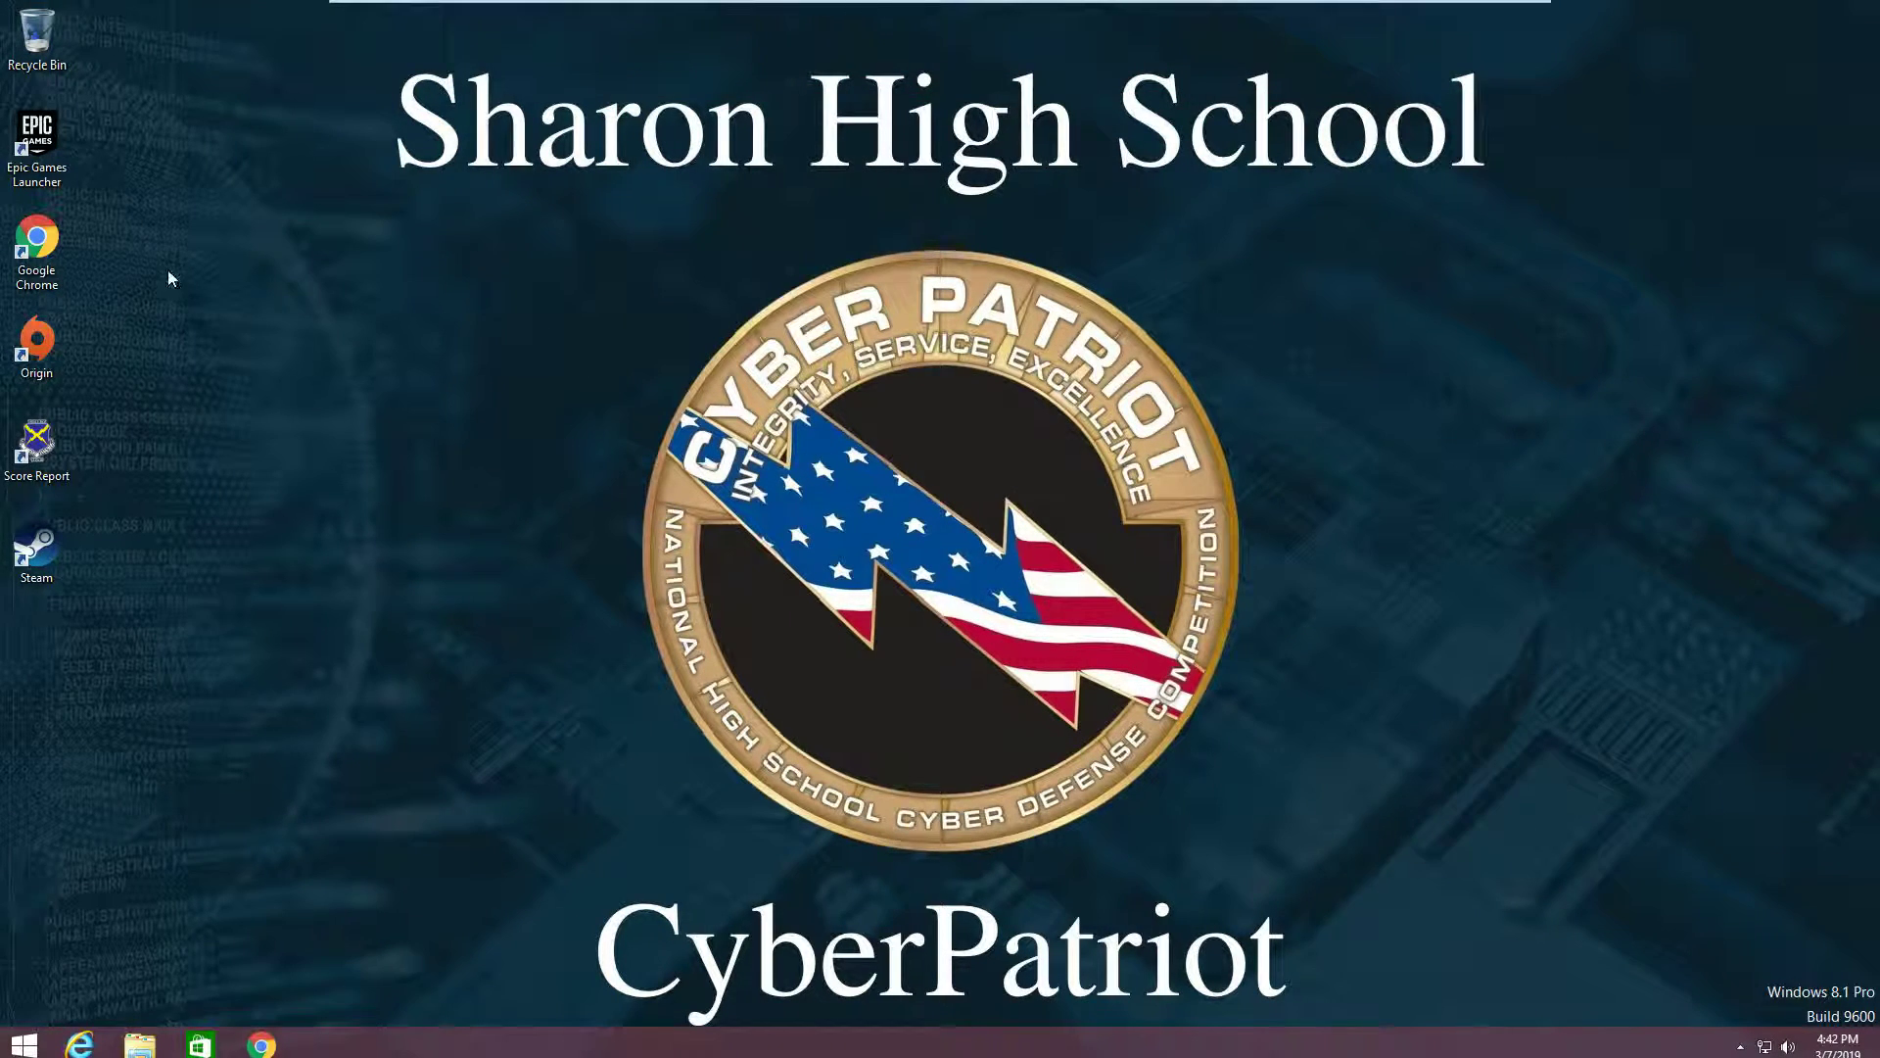
Line up the Steam, Origin and Epic Games Launcher shortcuts beside Score Report
drag(36, 549, 196, 412)
drag(36, 343, 271, 445)
click(37, 250)
drag(29, 161, 343, 445)
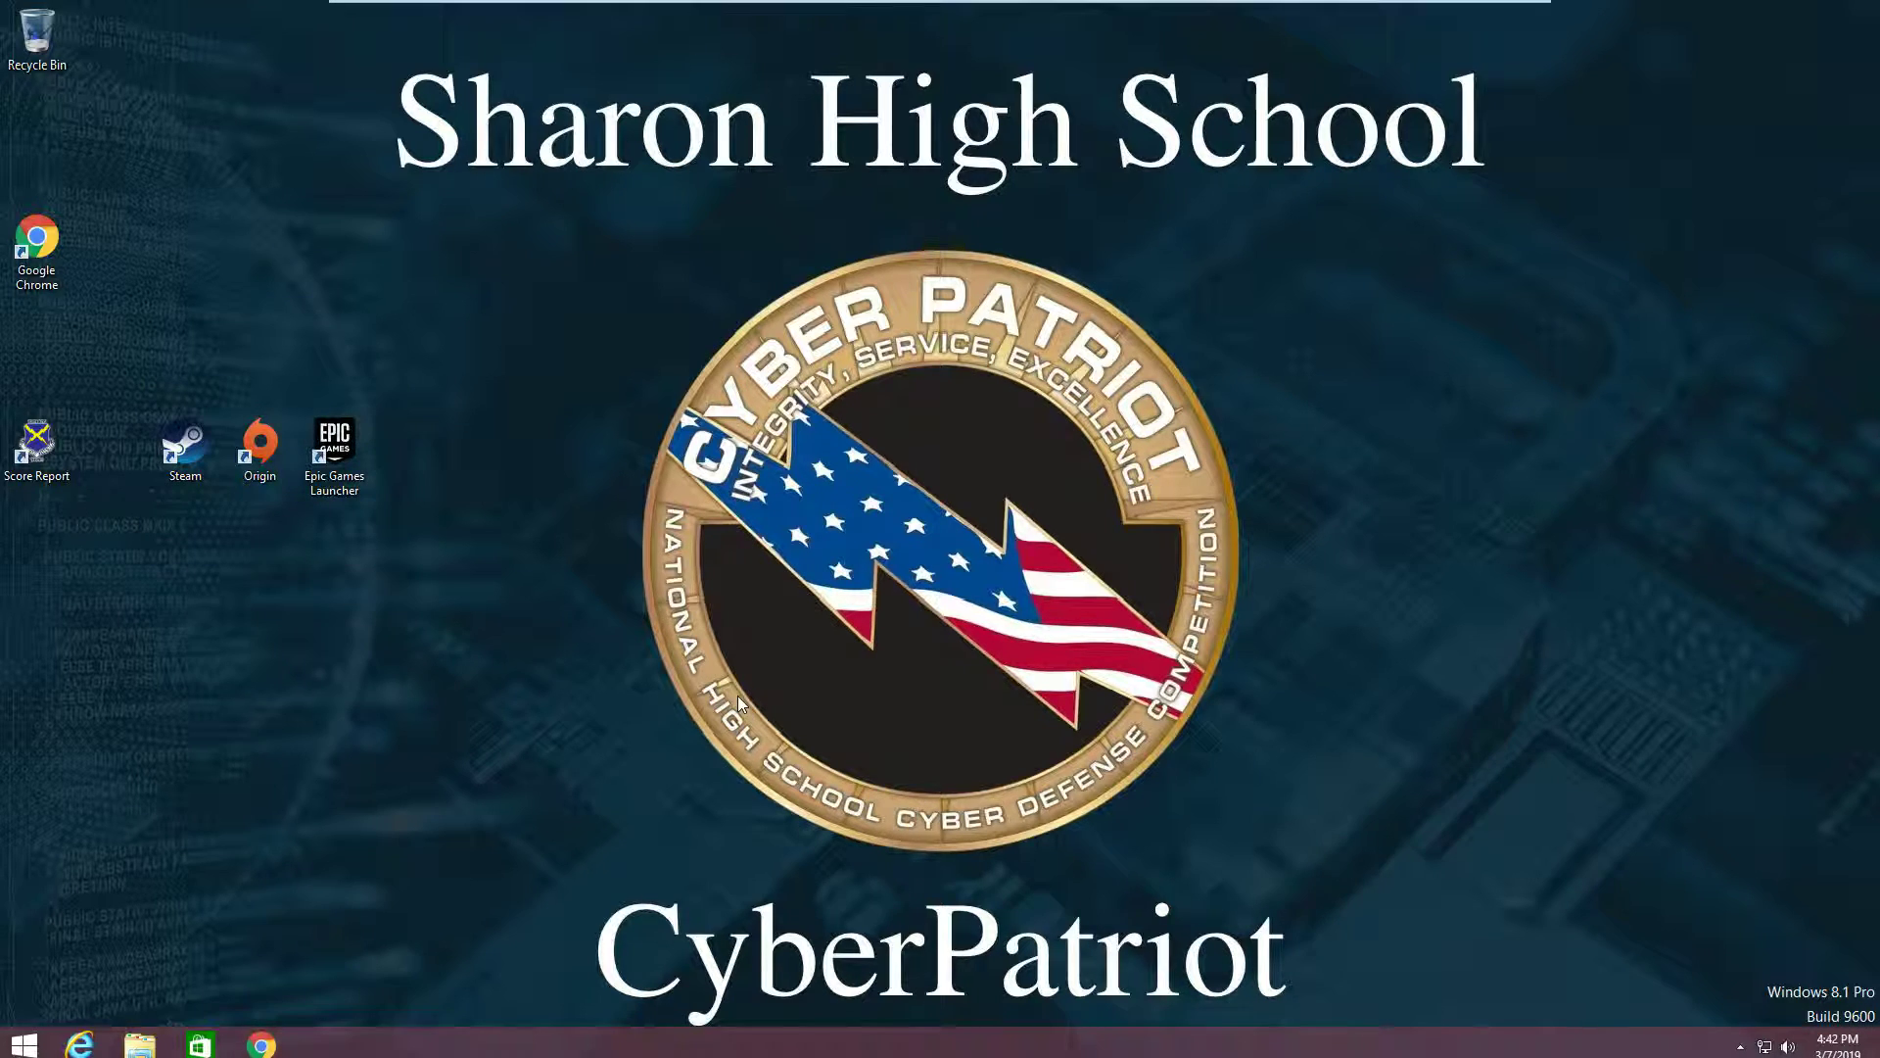
Search the Start screen for 'uninstall' and open Programs and Features
key(super)
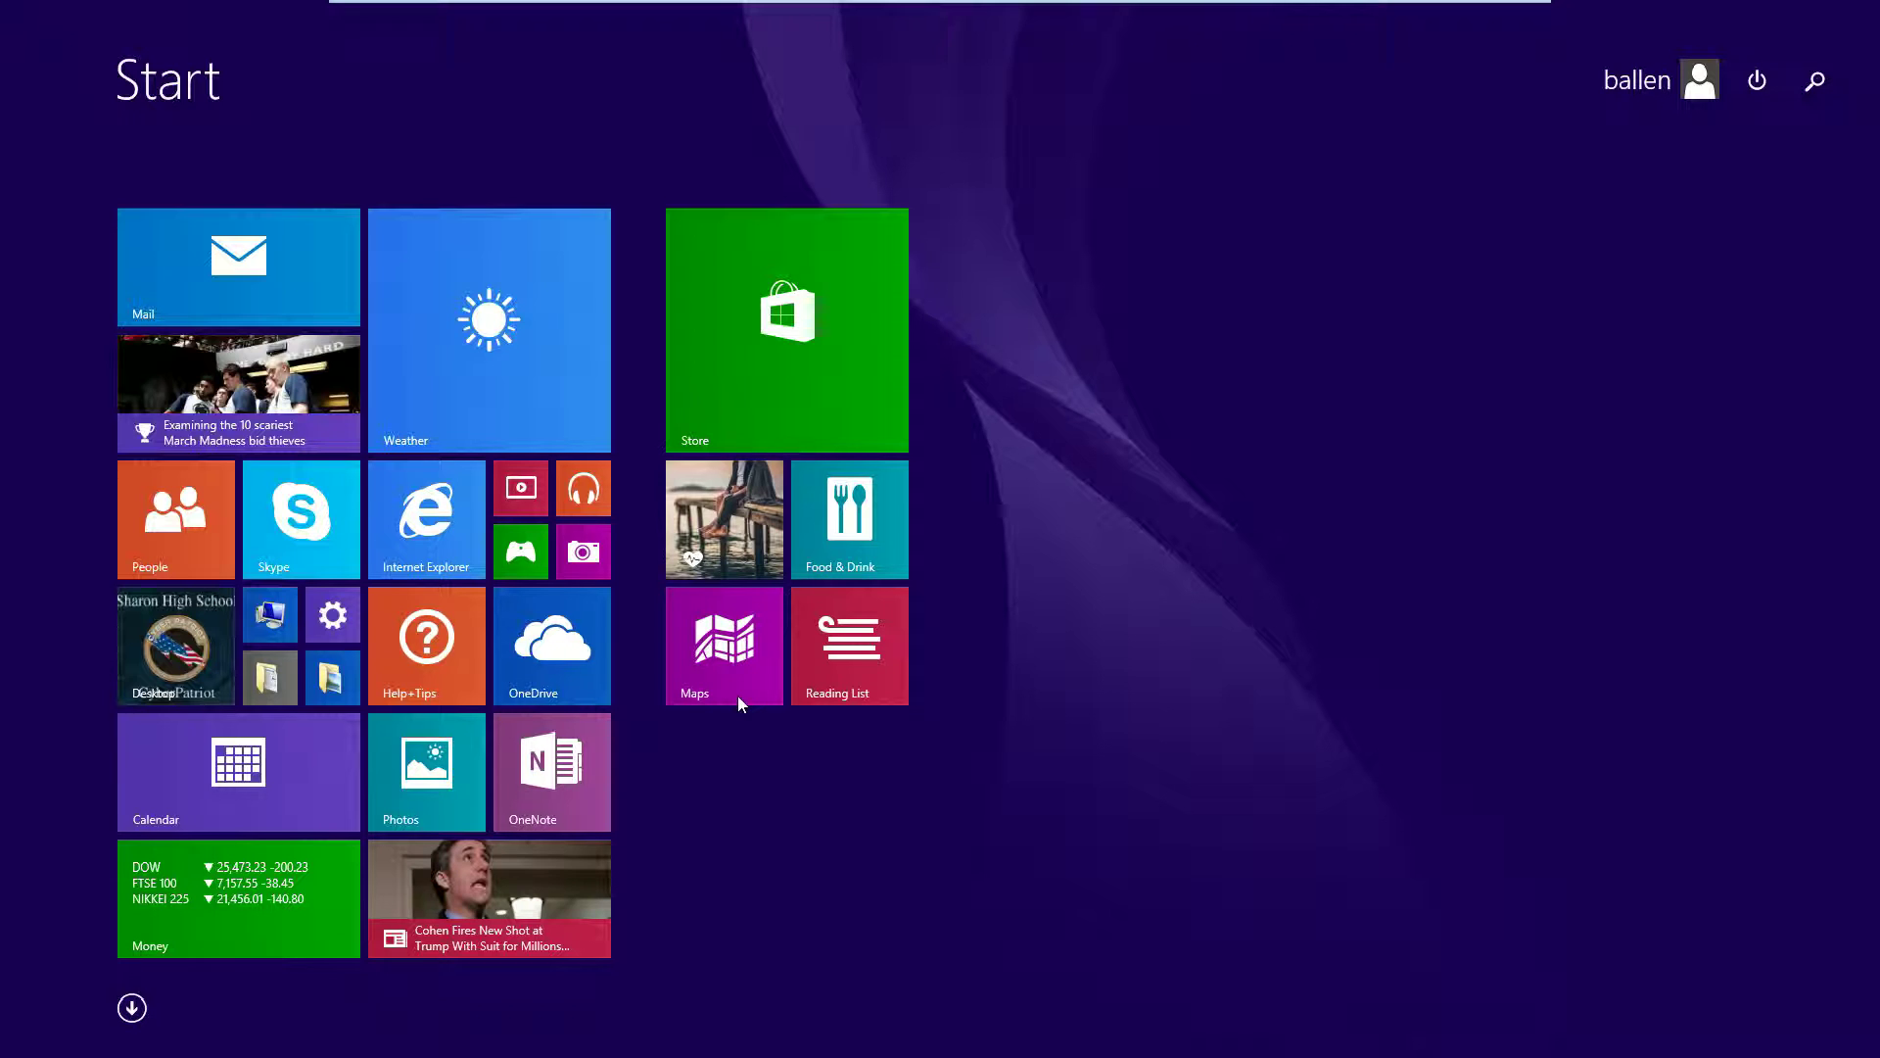
text(uninstall)
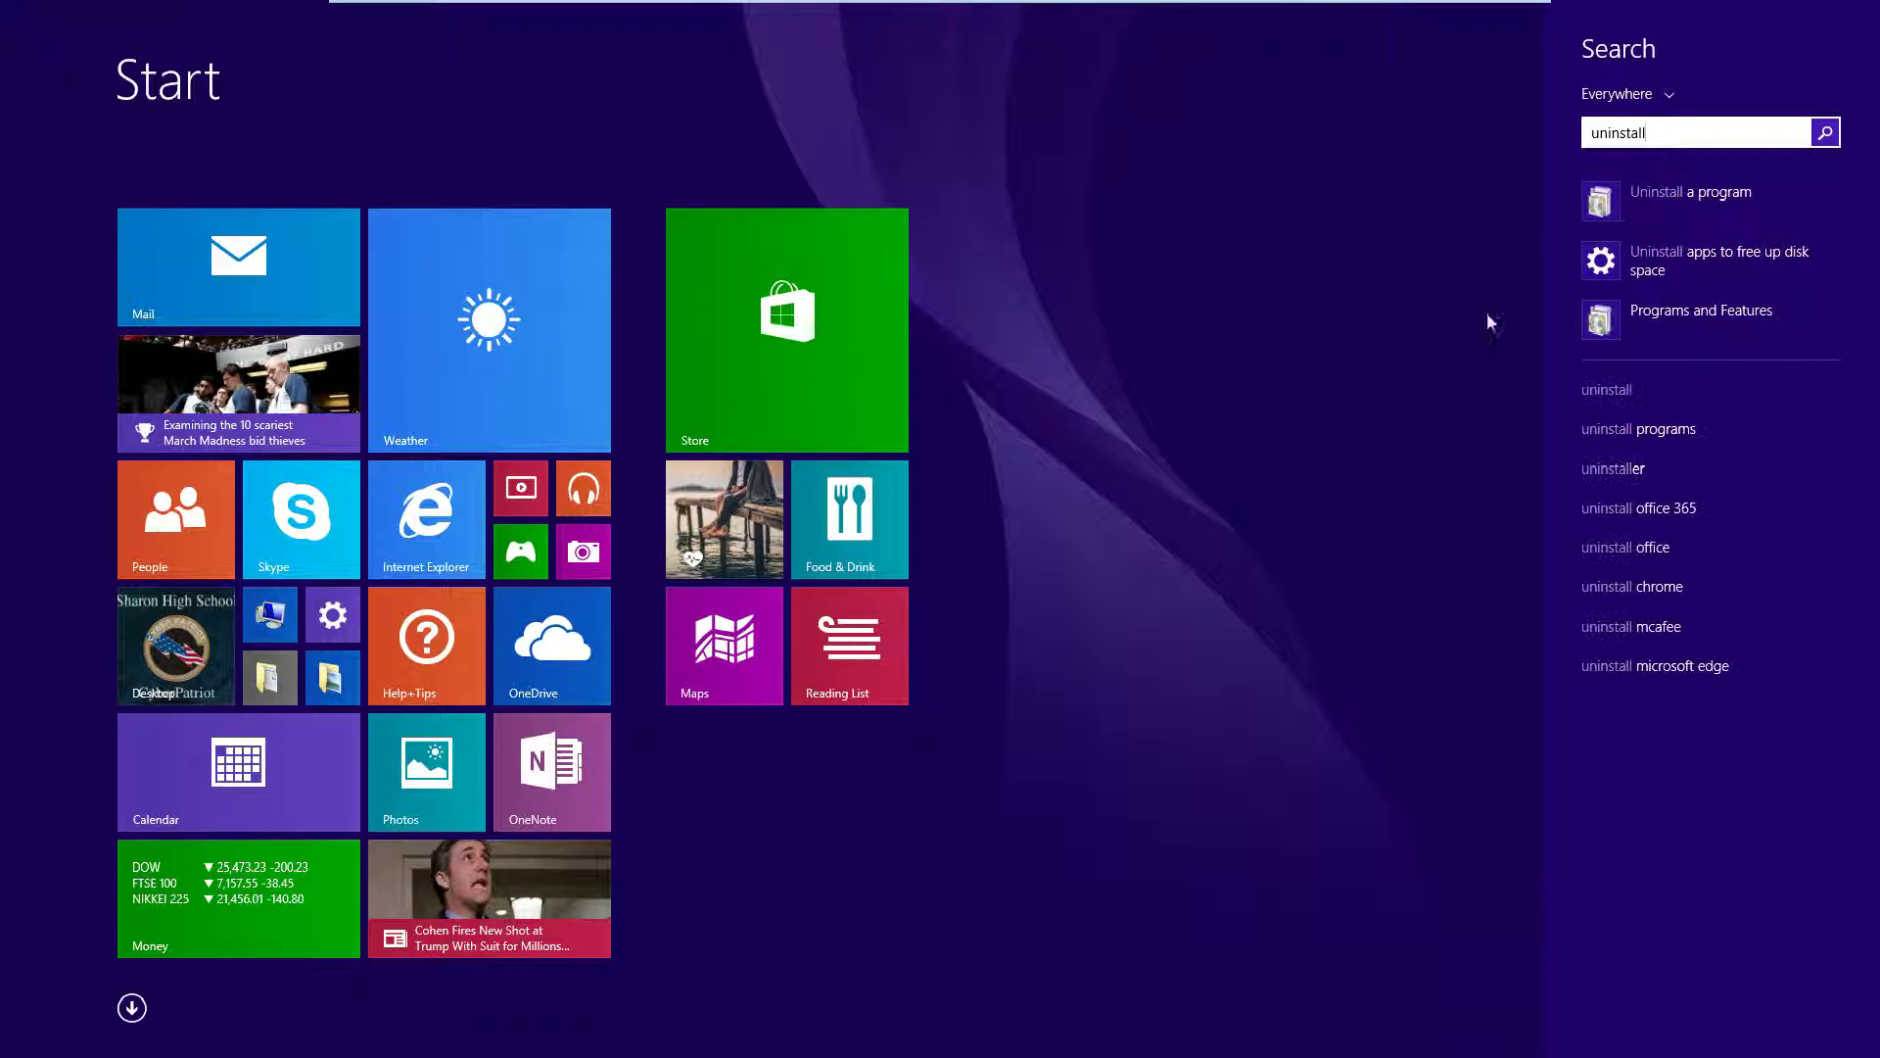
click(1666, 215)
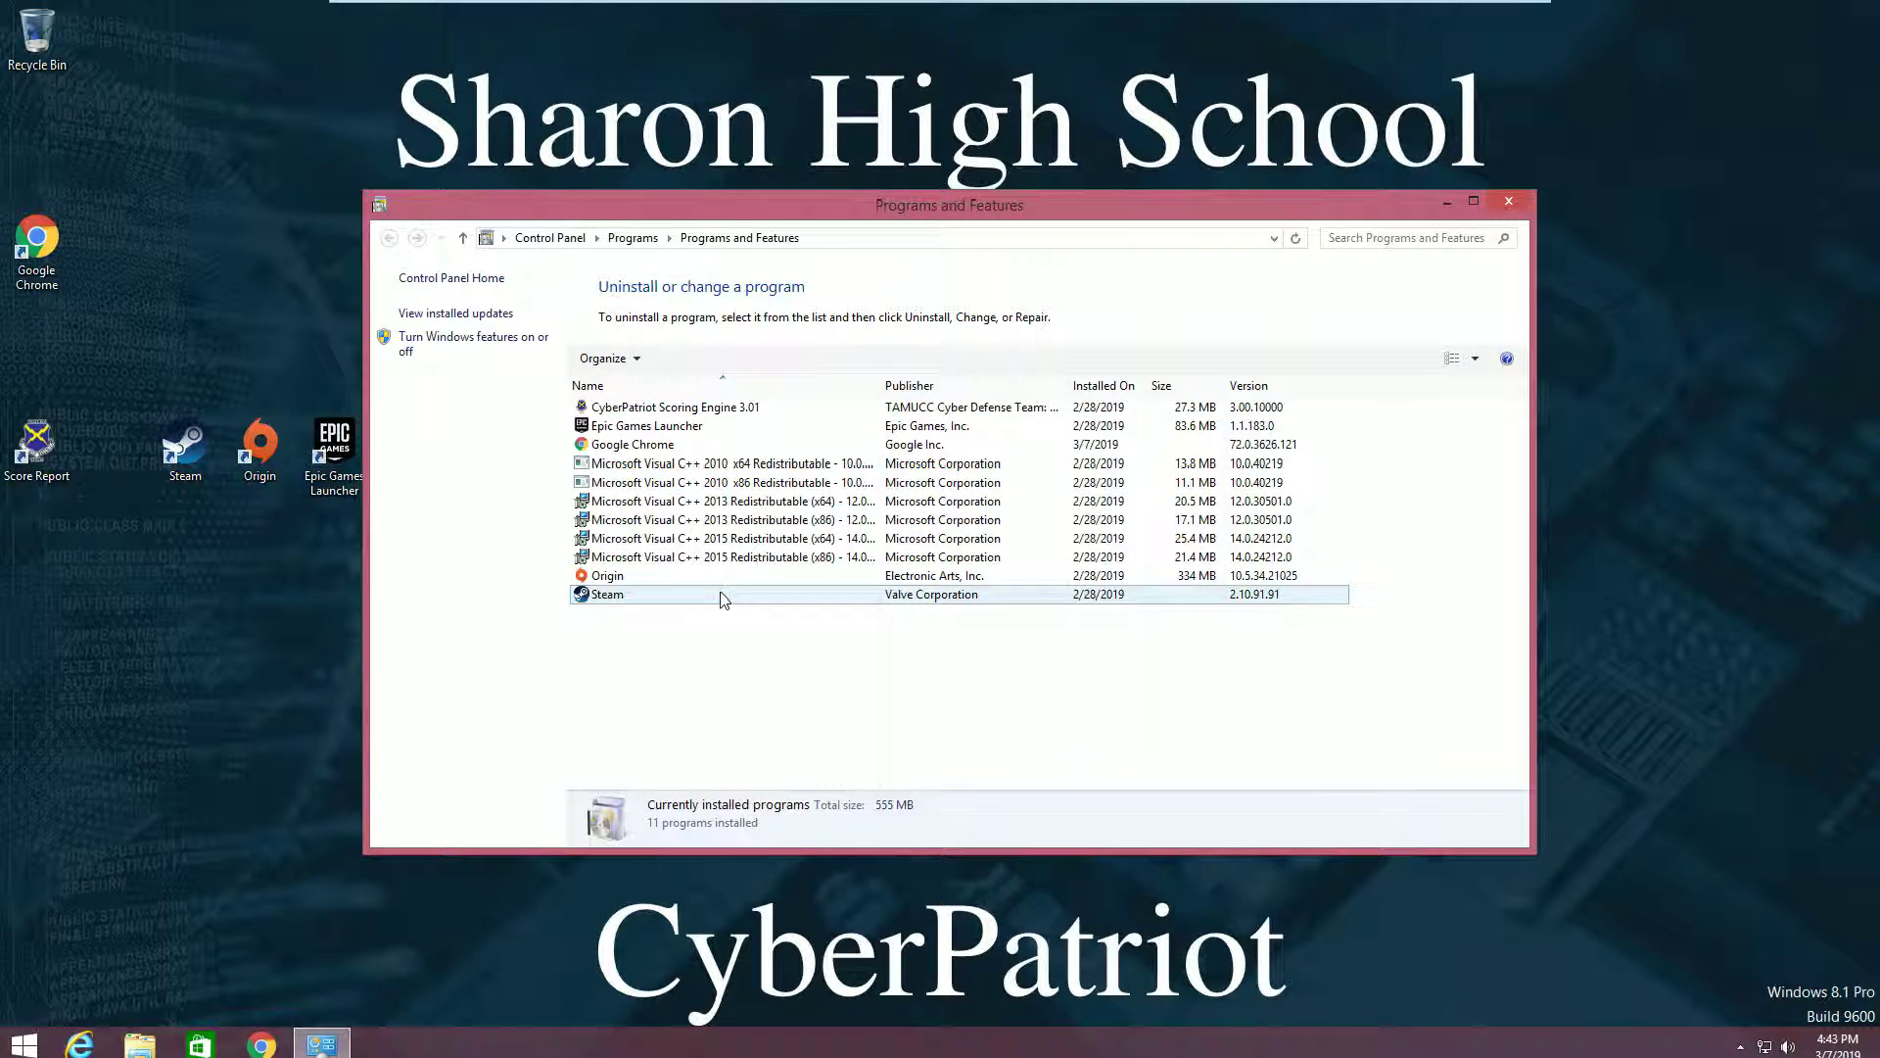
Uninstall Steam and close its finished uninstaller
click(722, 595)
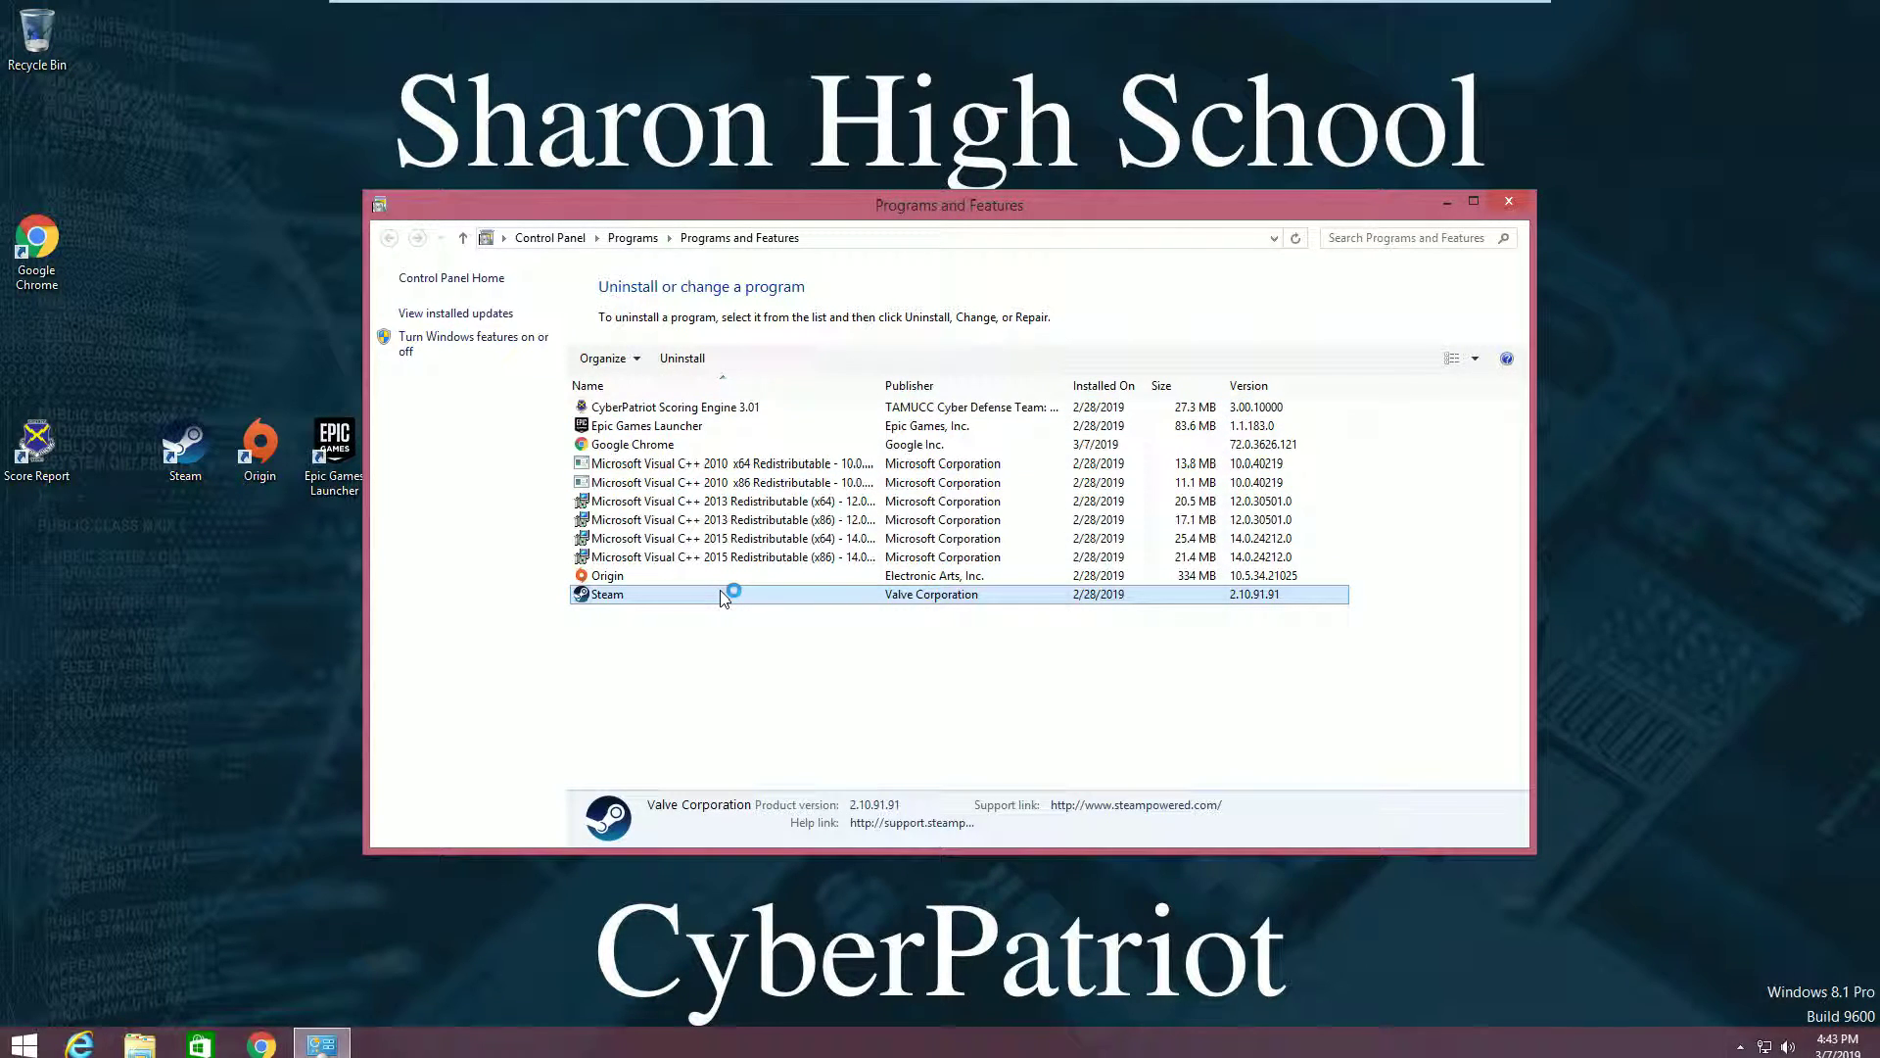
click(1050, 681)
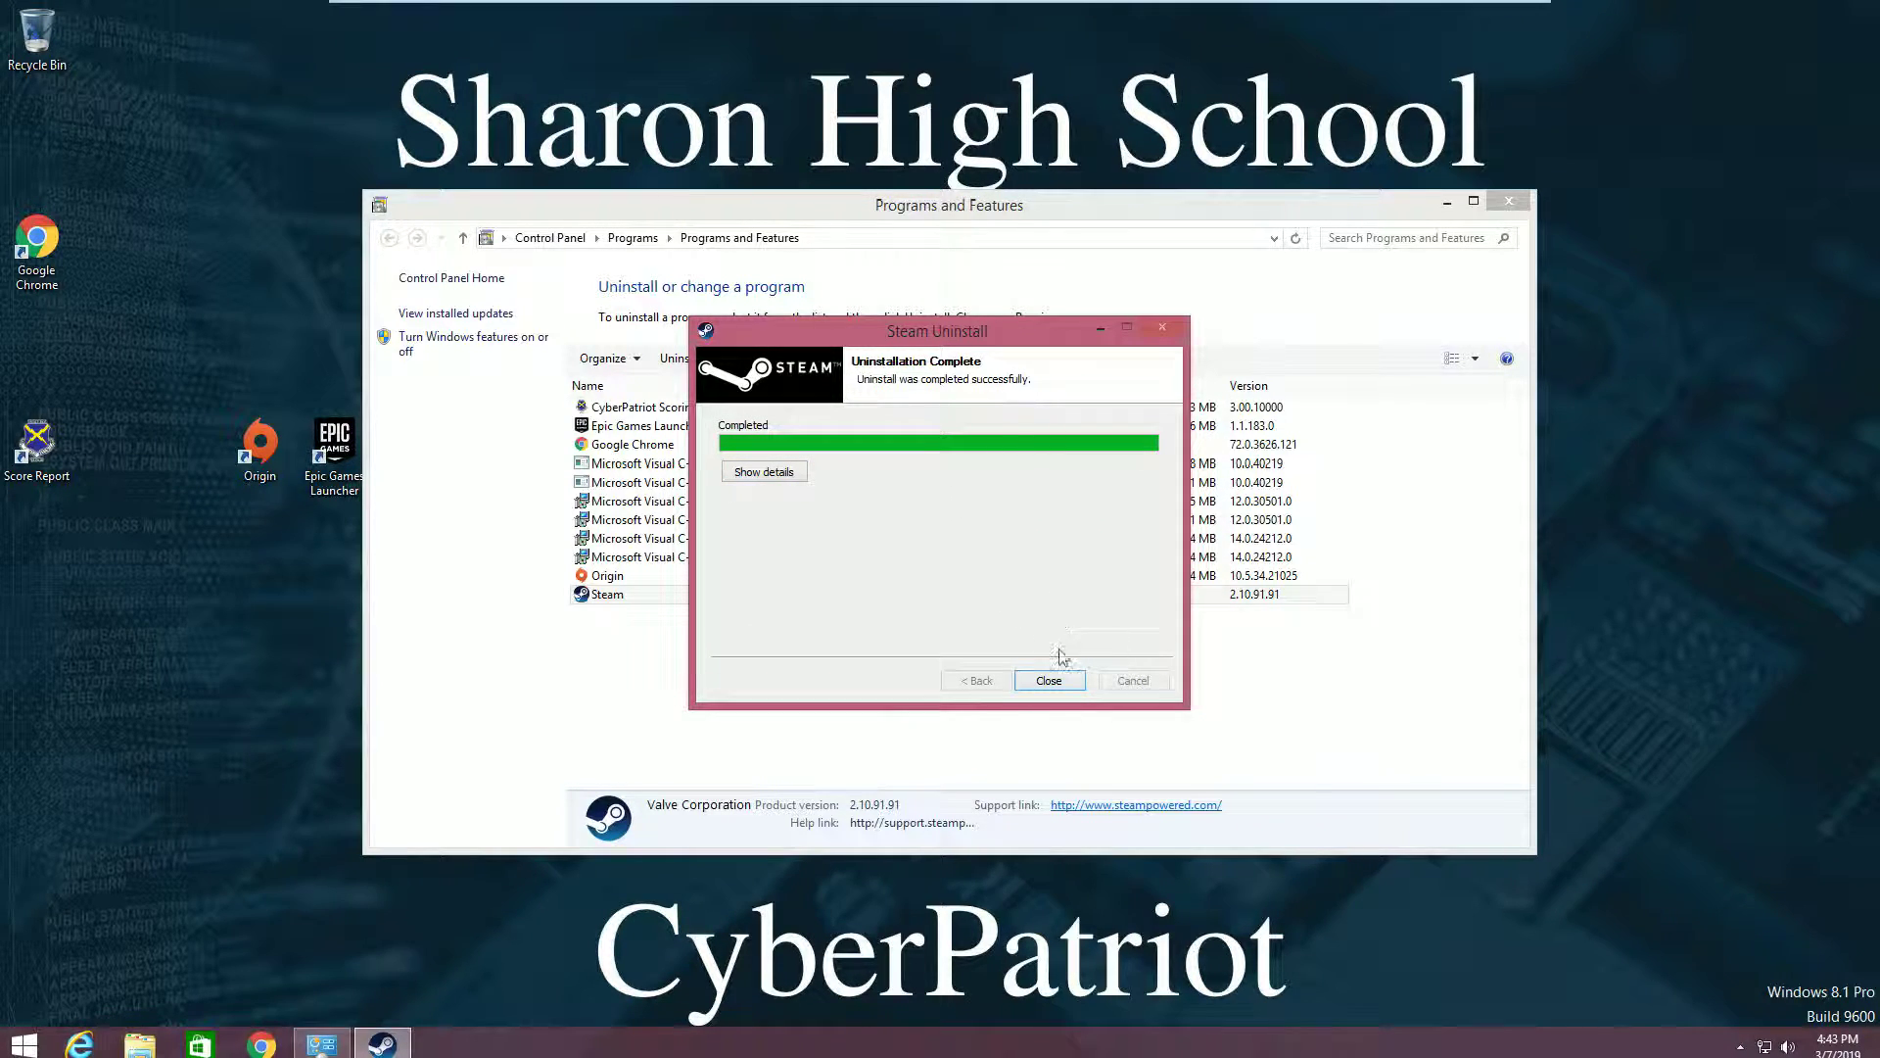
click(1049, 680)
Uninstall Origin, dismissing its crash report along the way
double_click(771, 577)
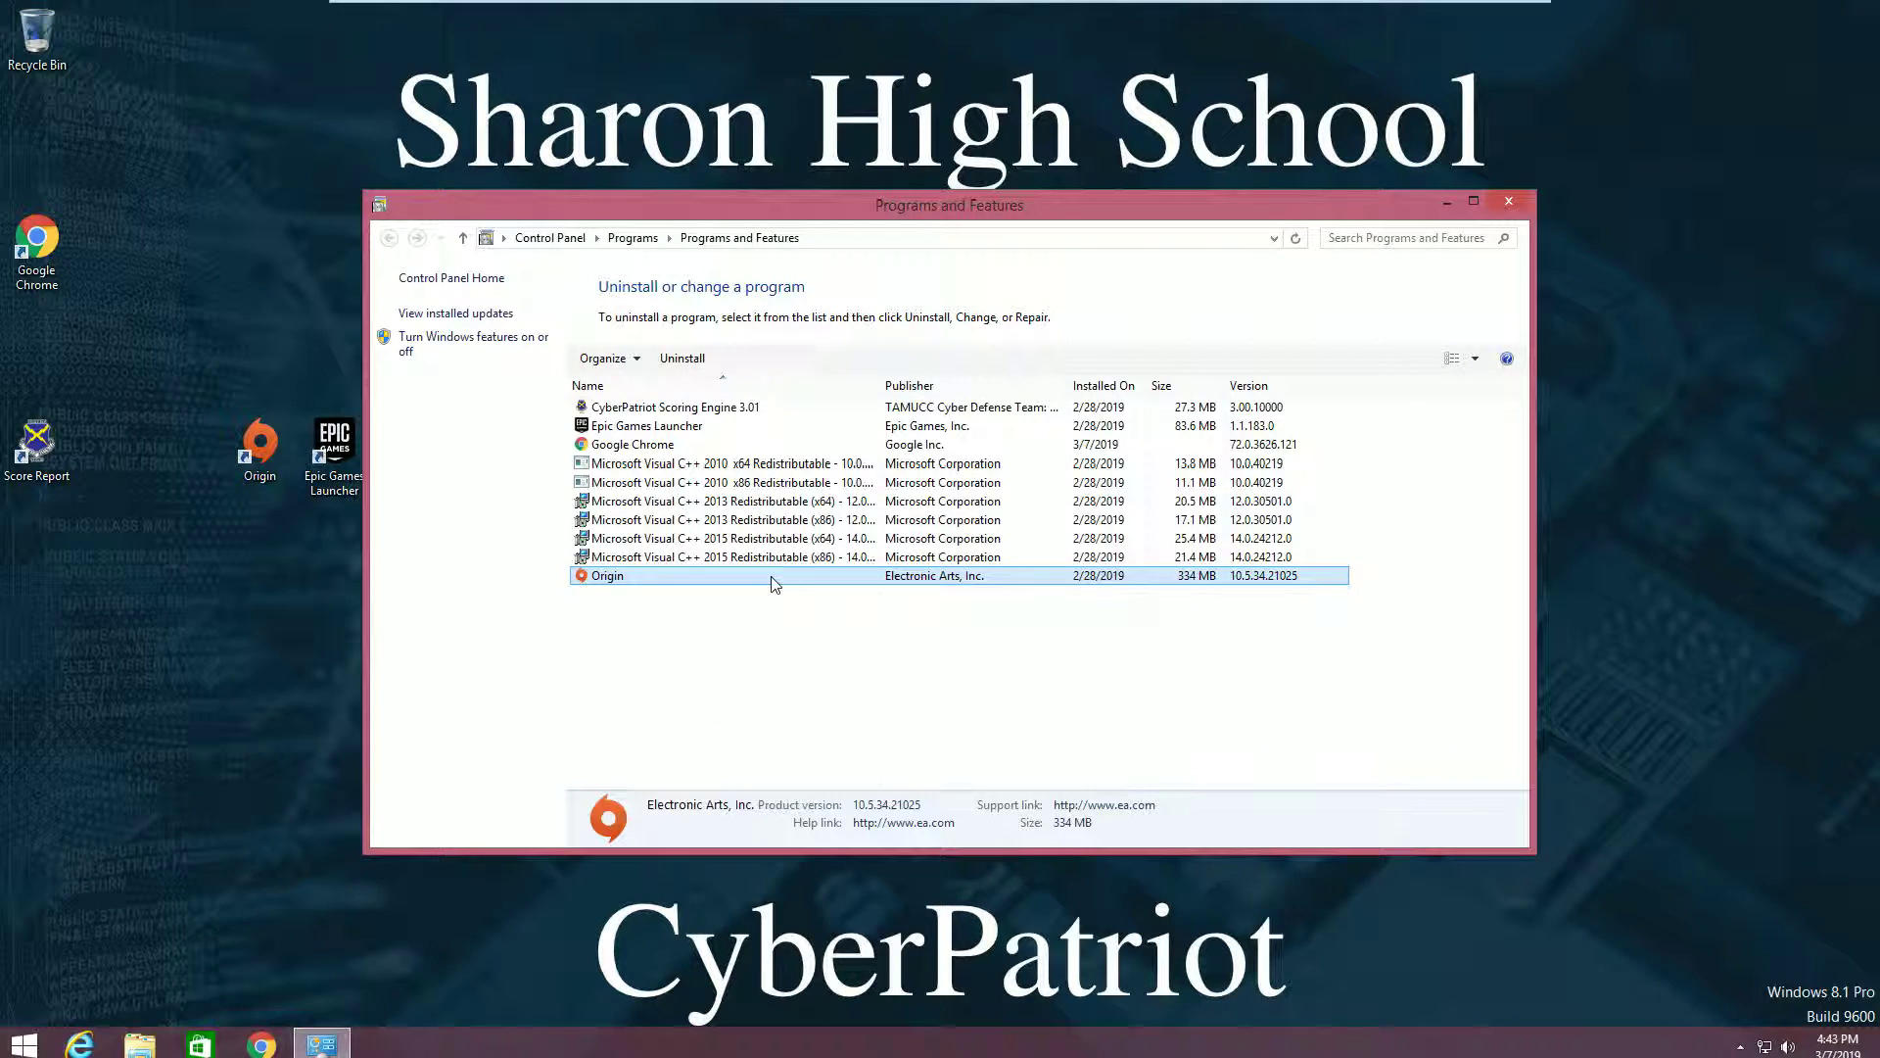
click(1049, 691)
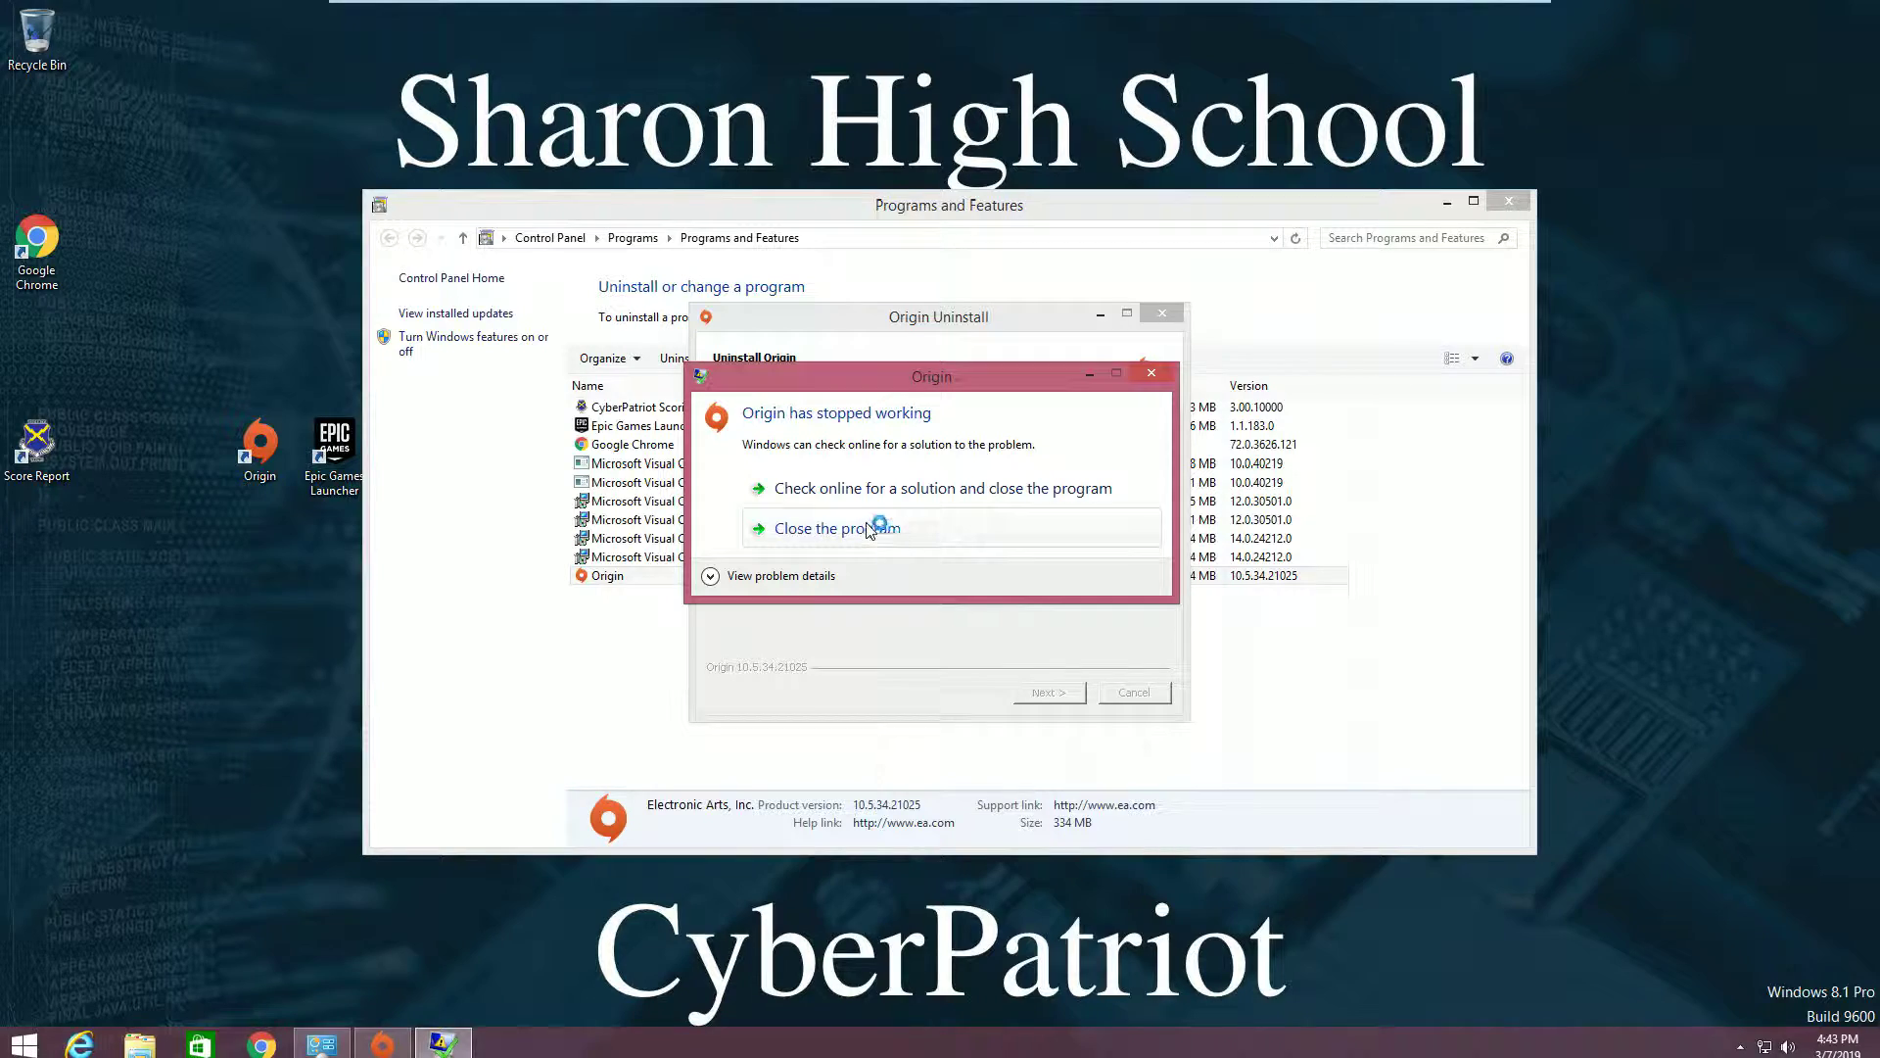
click(869, 527)
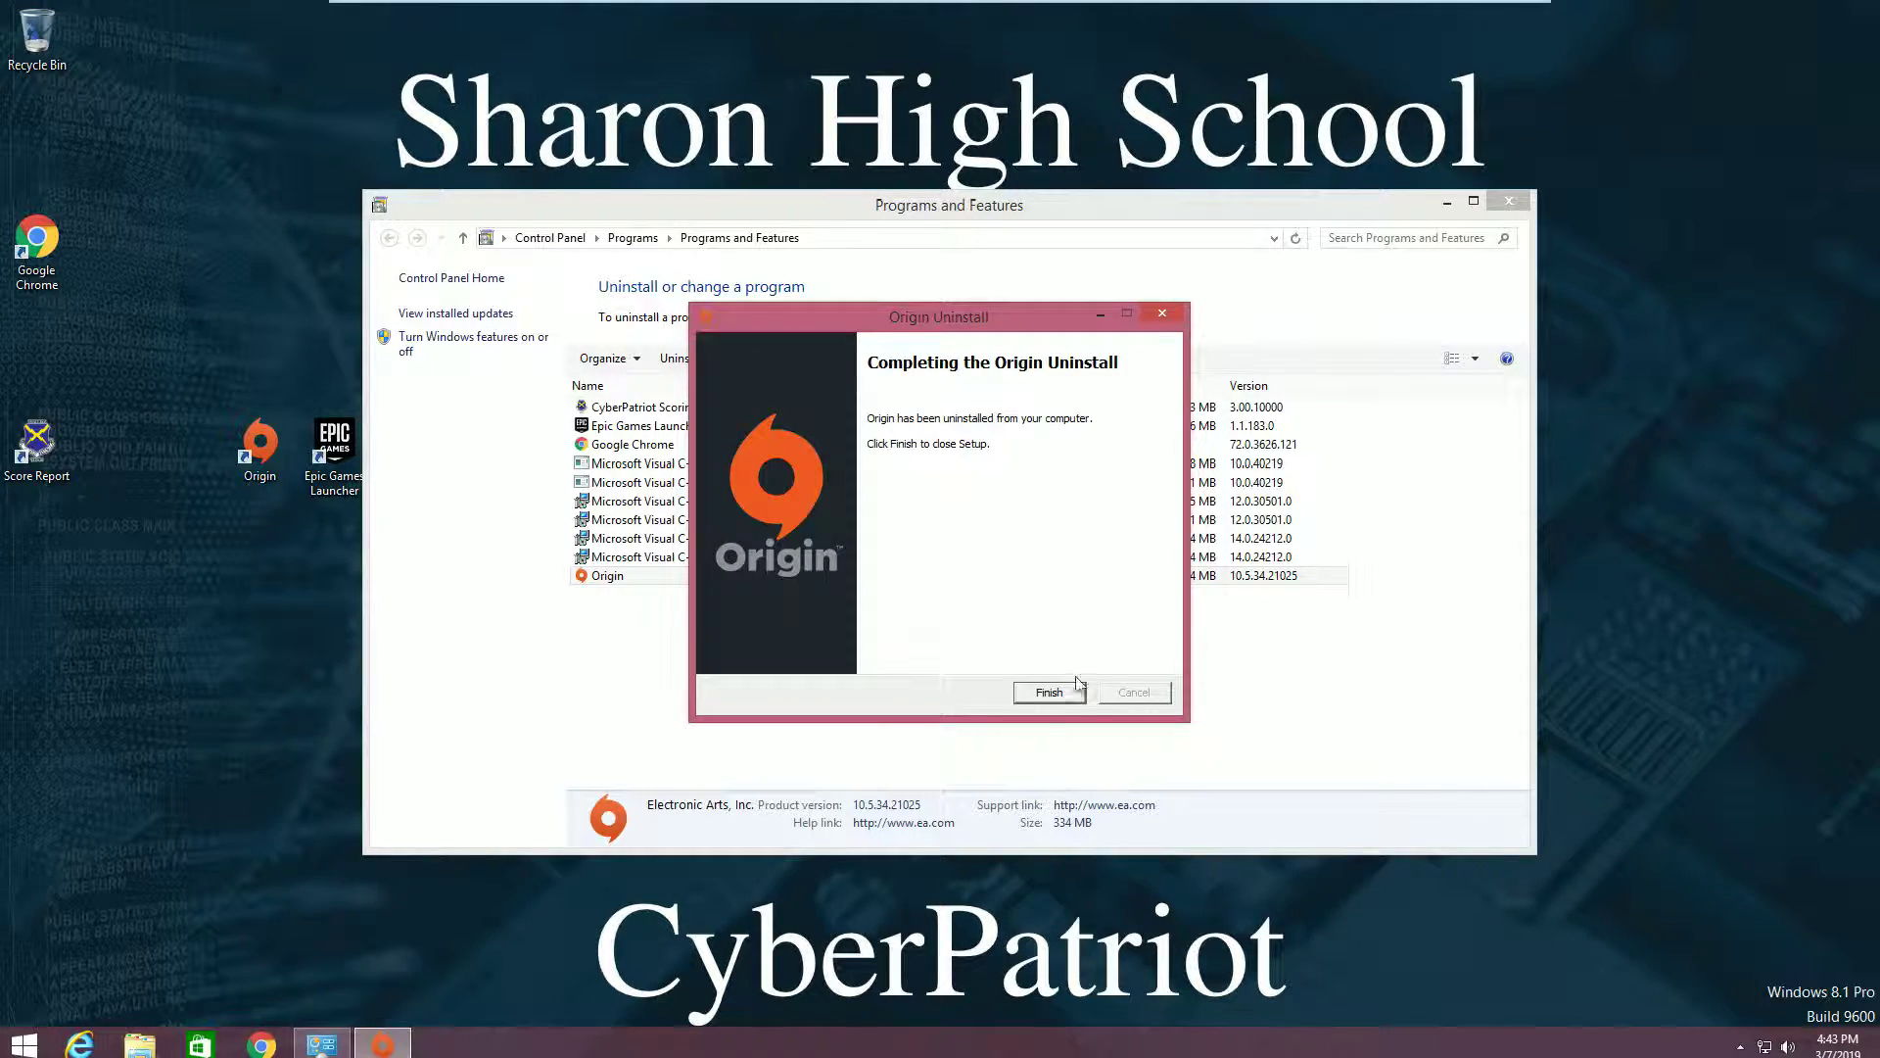
click(1052, 691)
Uninstall Epic Games Launcher, allowing the UAC prompt, and close Programs and Features
double_click(646, 425)
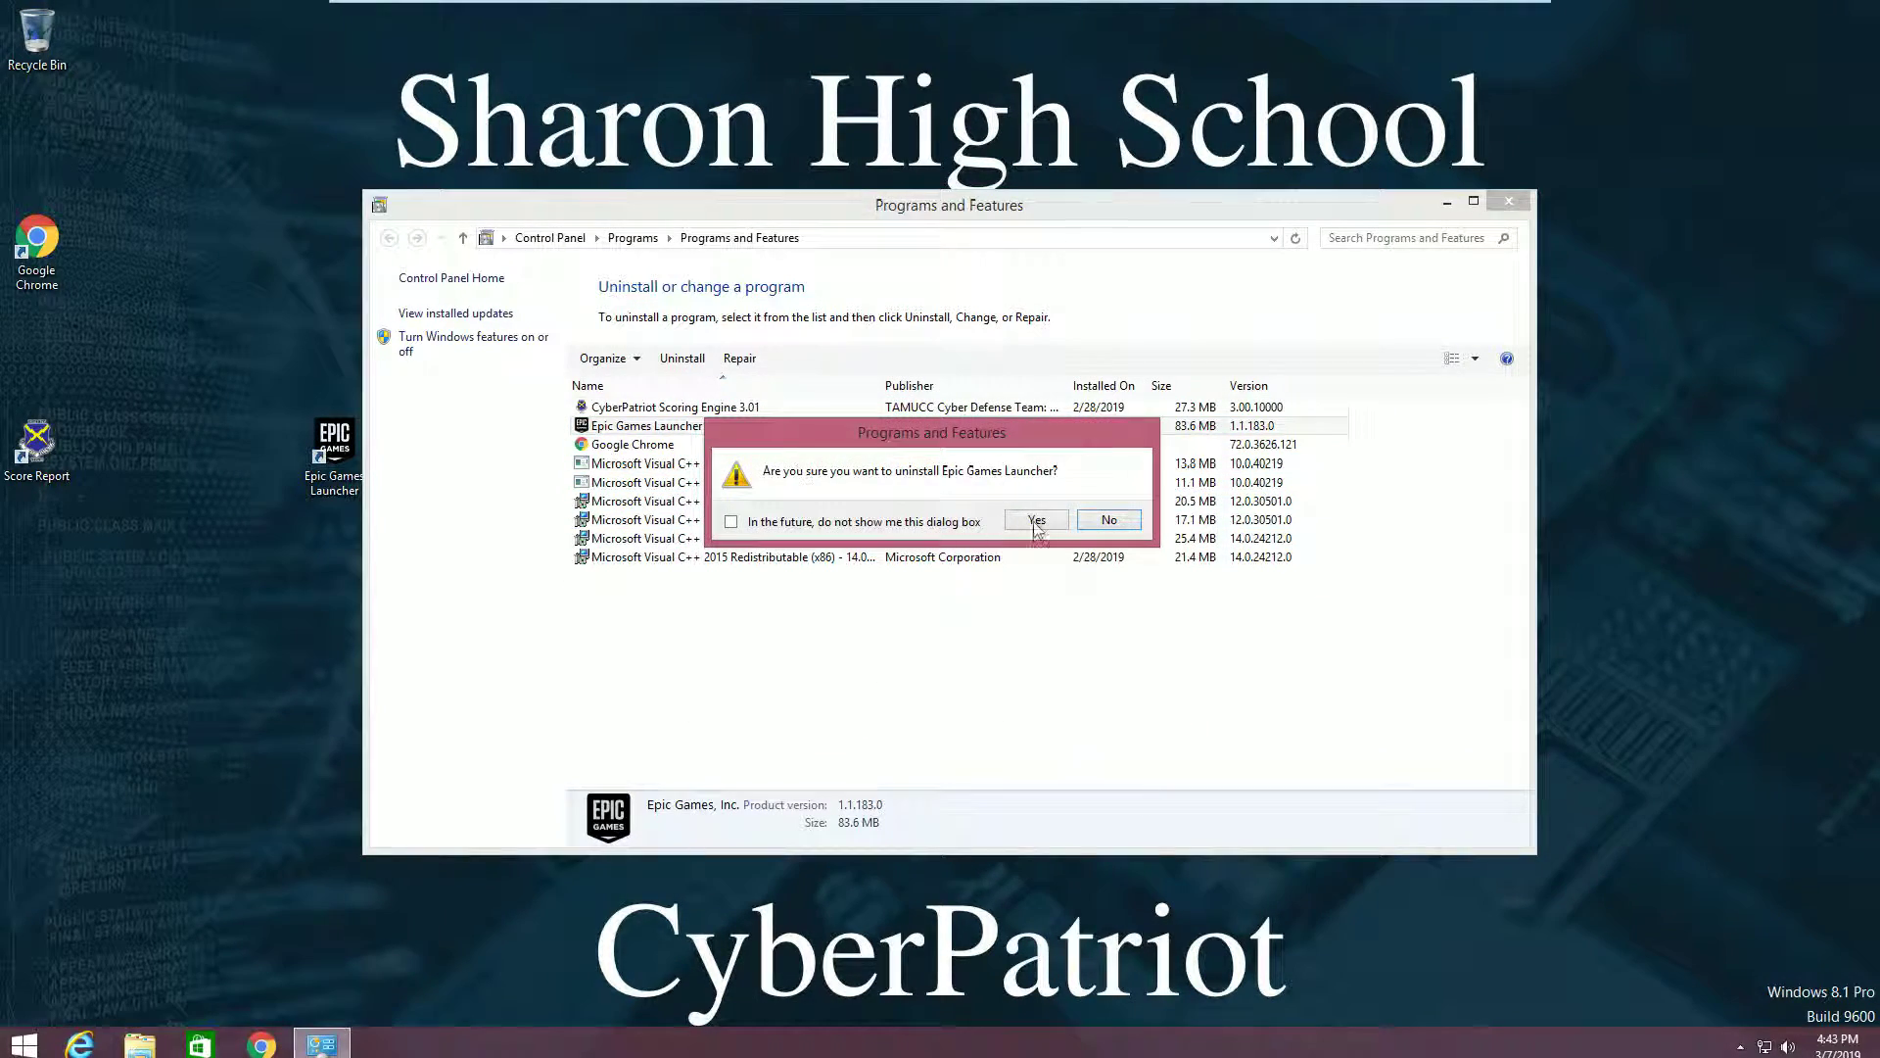
click(1027, 522)
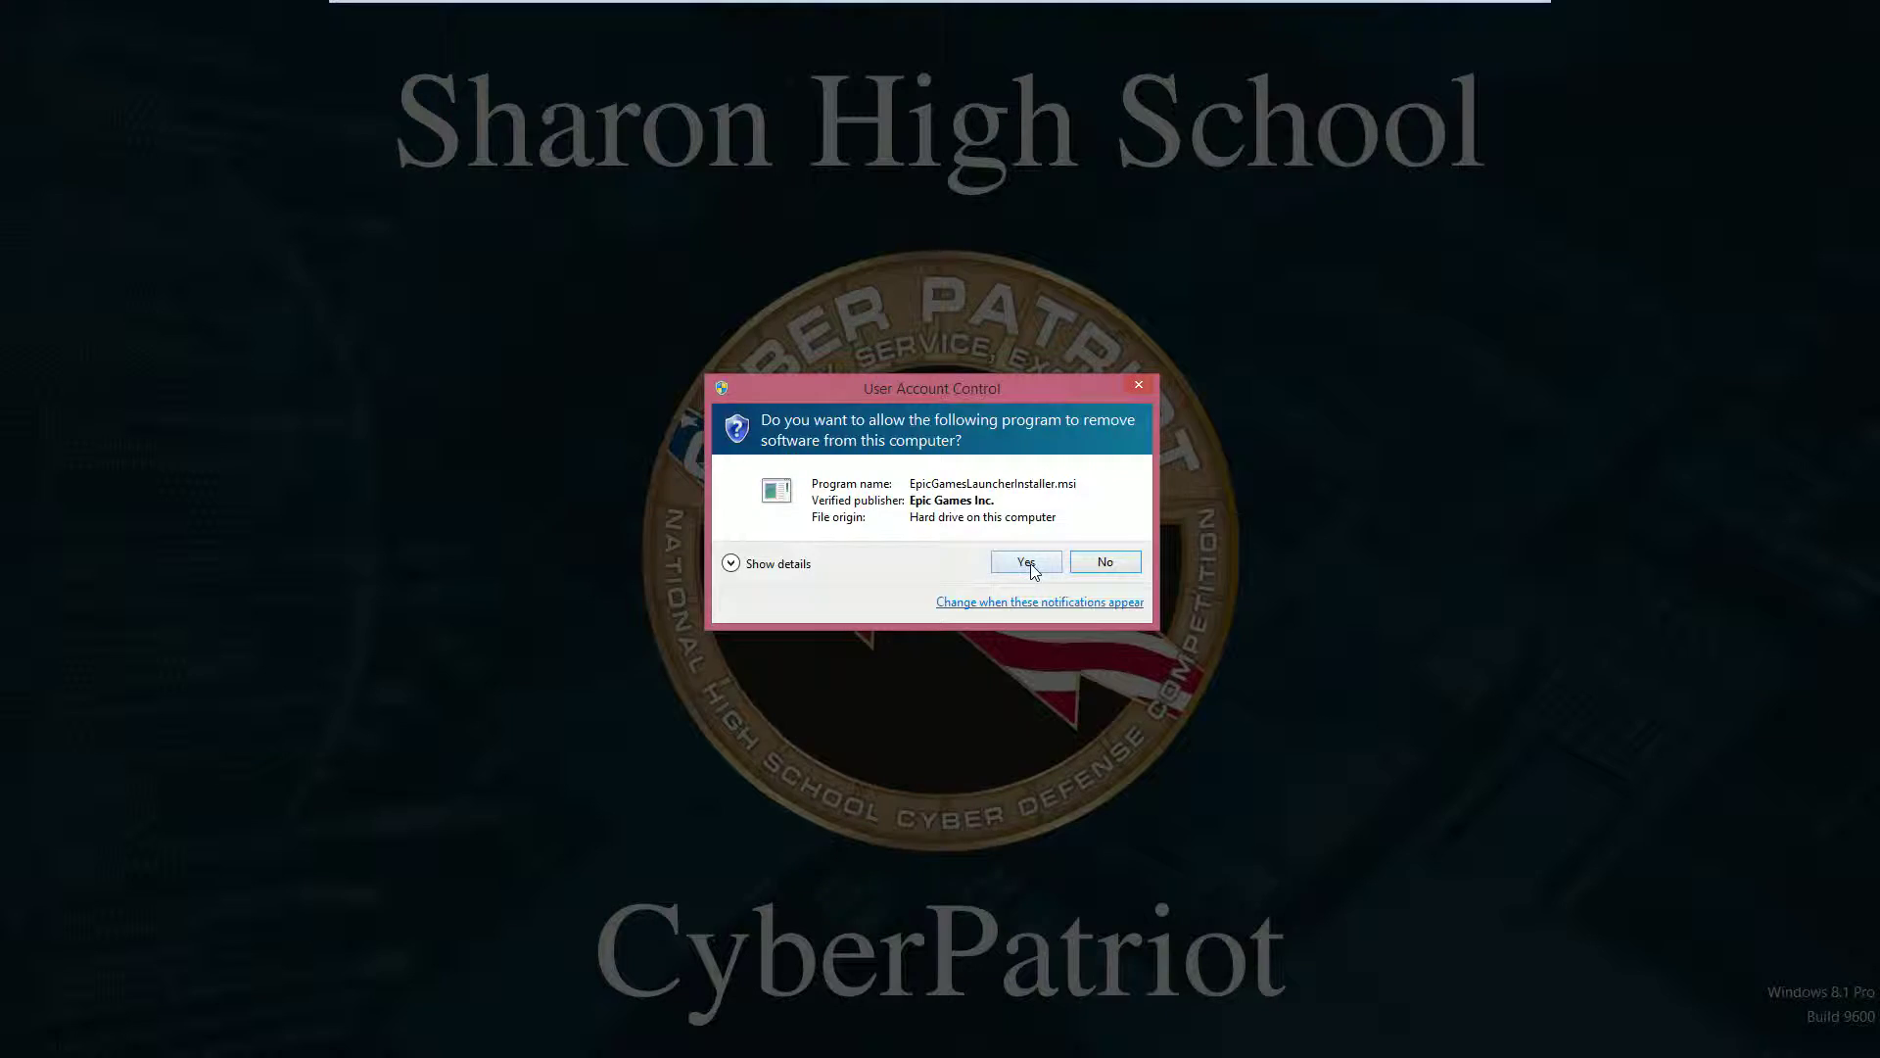
click(1030, 568)
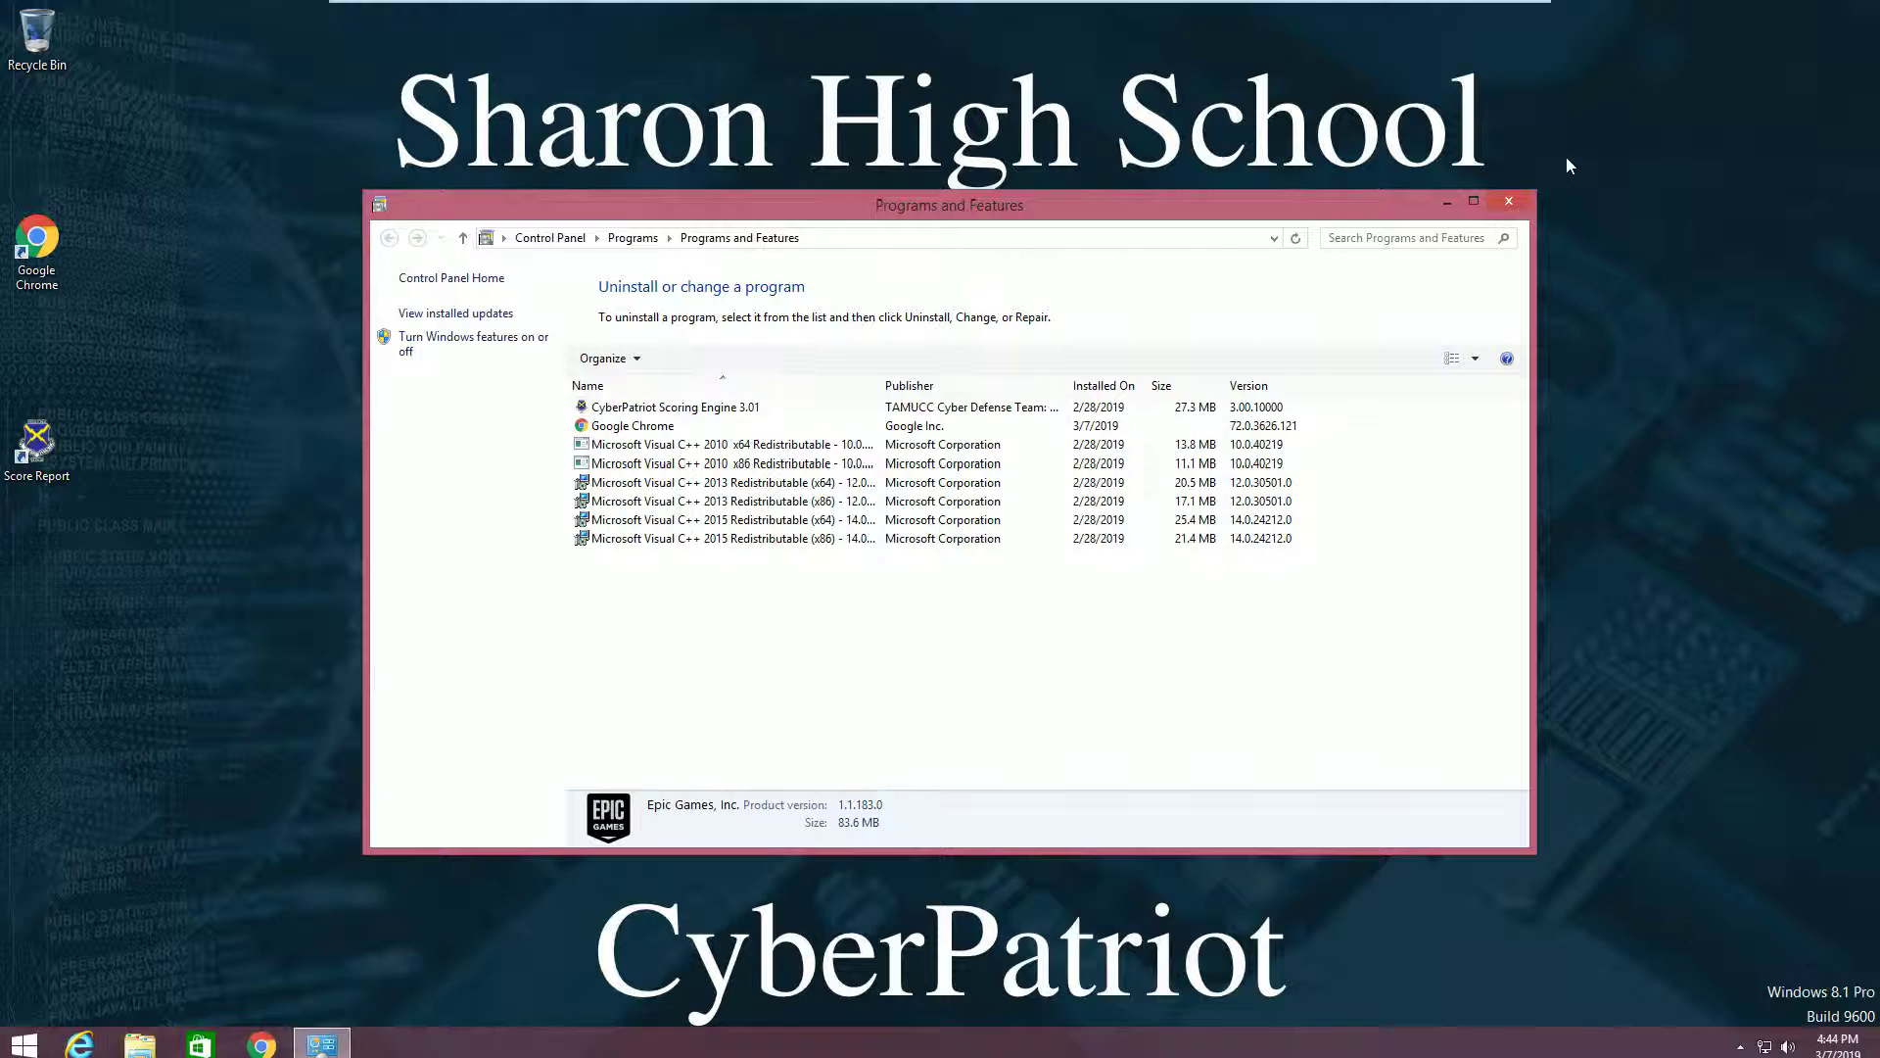
click(1509, 201)
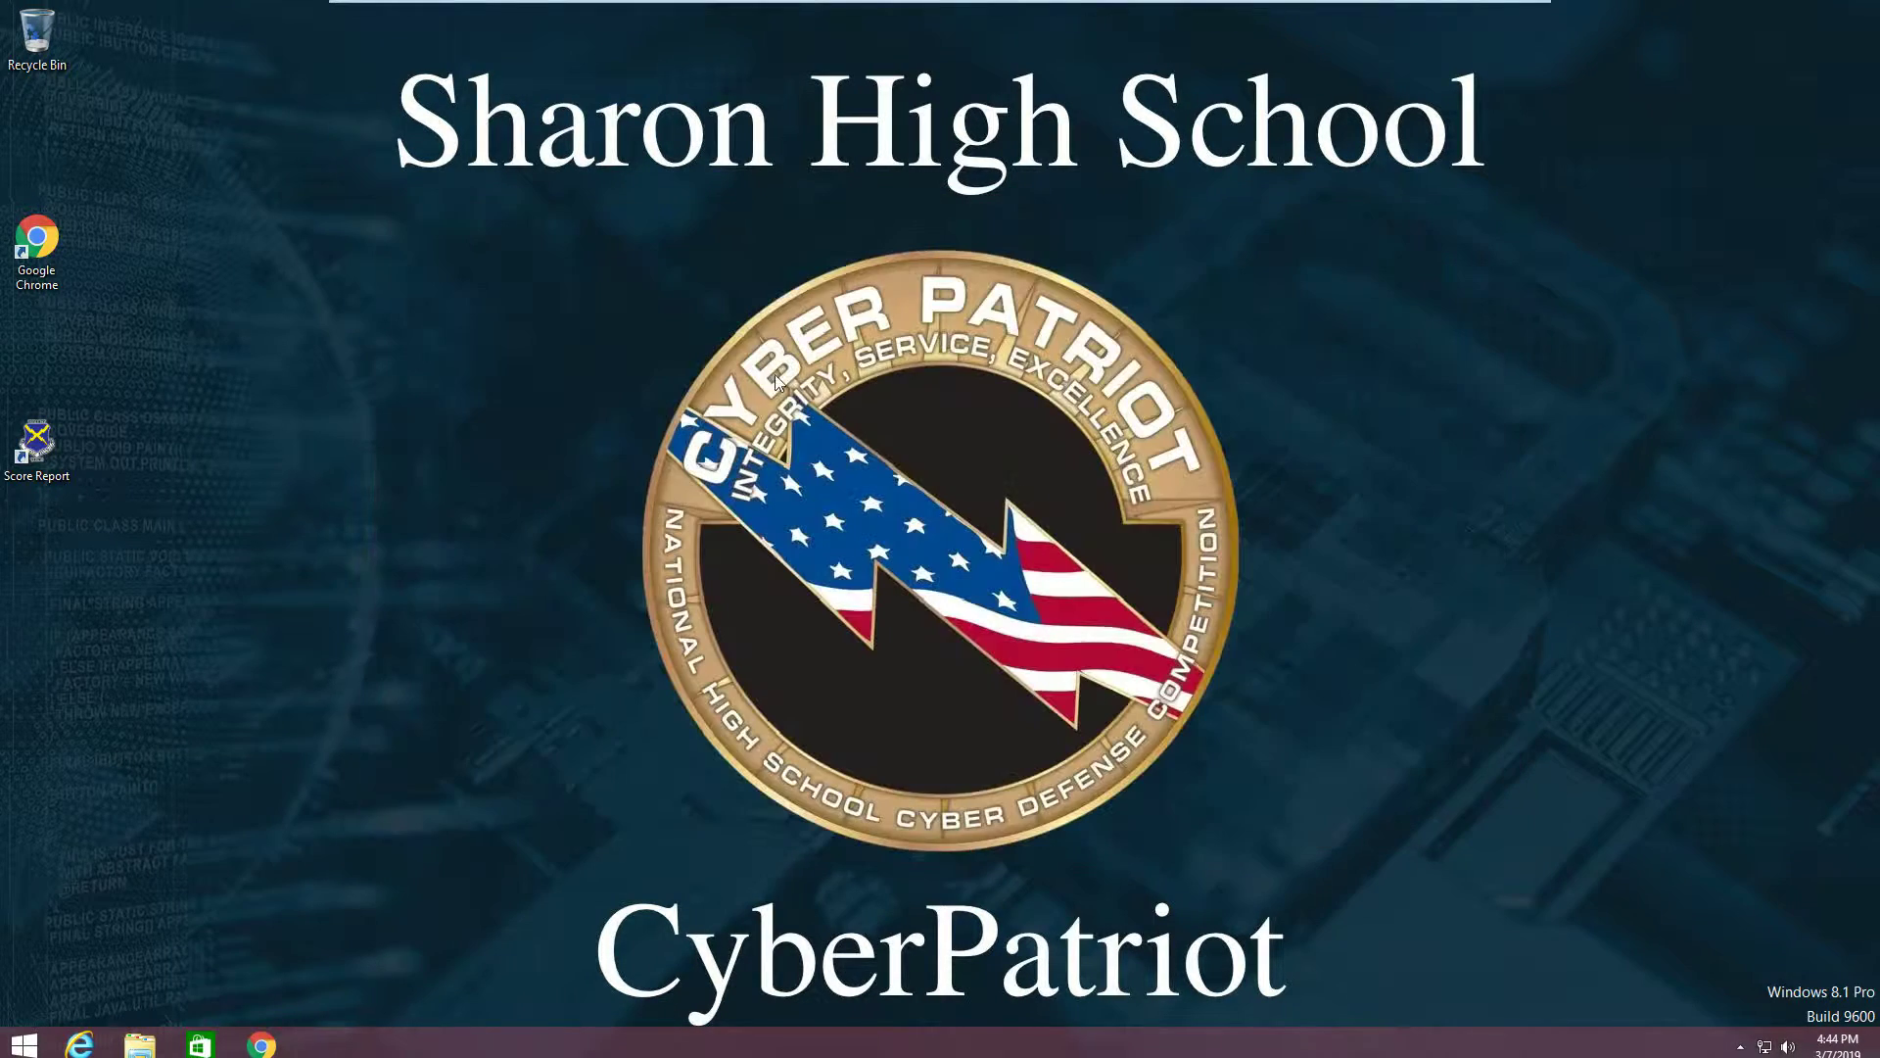
double_click(36, 445)
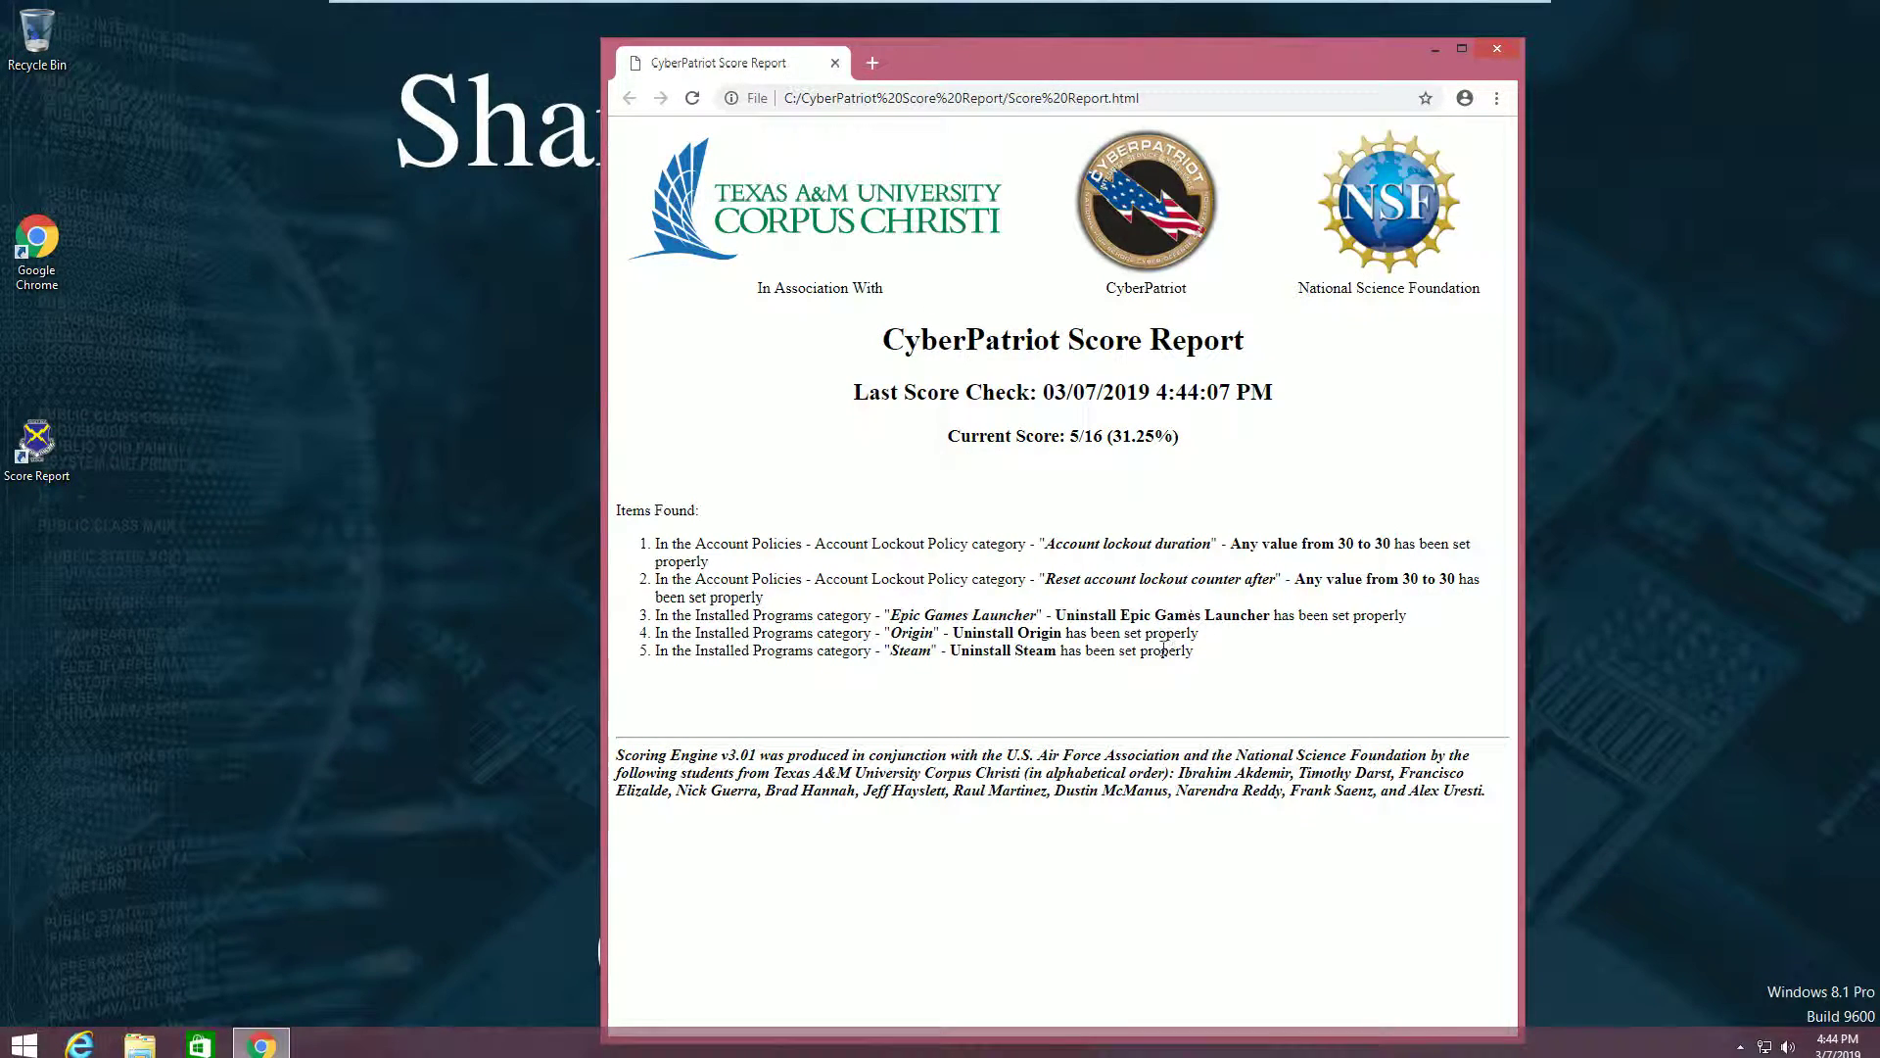
drag(1185, 665, 637, 627)
click(960, 648)
click(1491, 45)
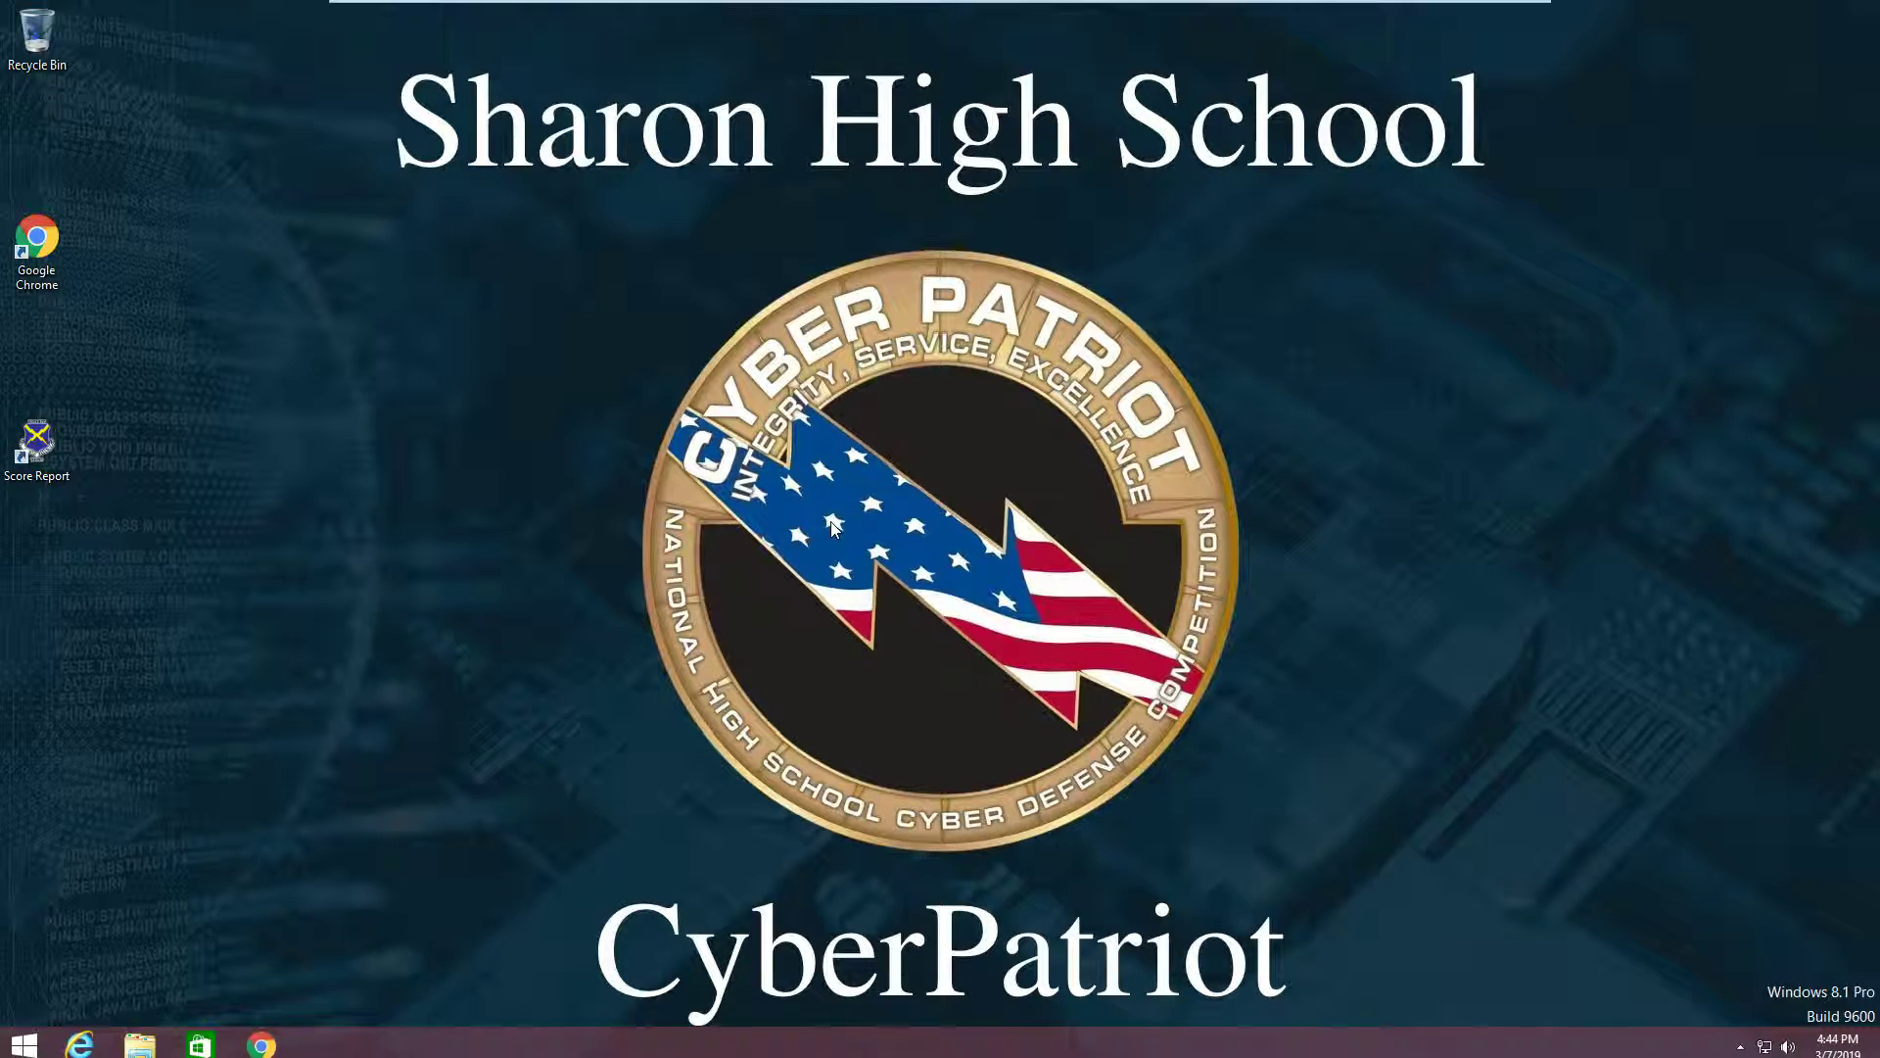
Launch the Local Group Policy Editor by running gpedit from the Run box
key(super+r)
key(BackSpace)
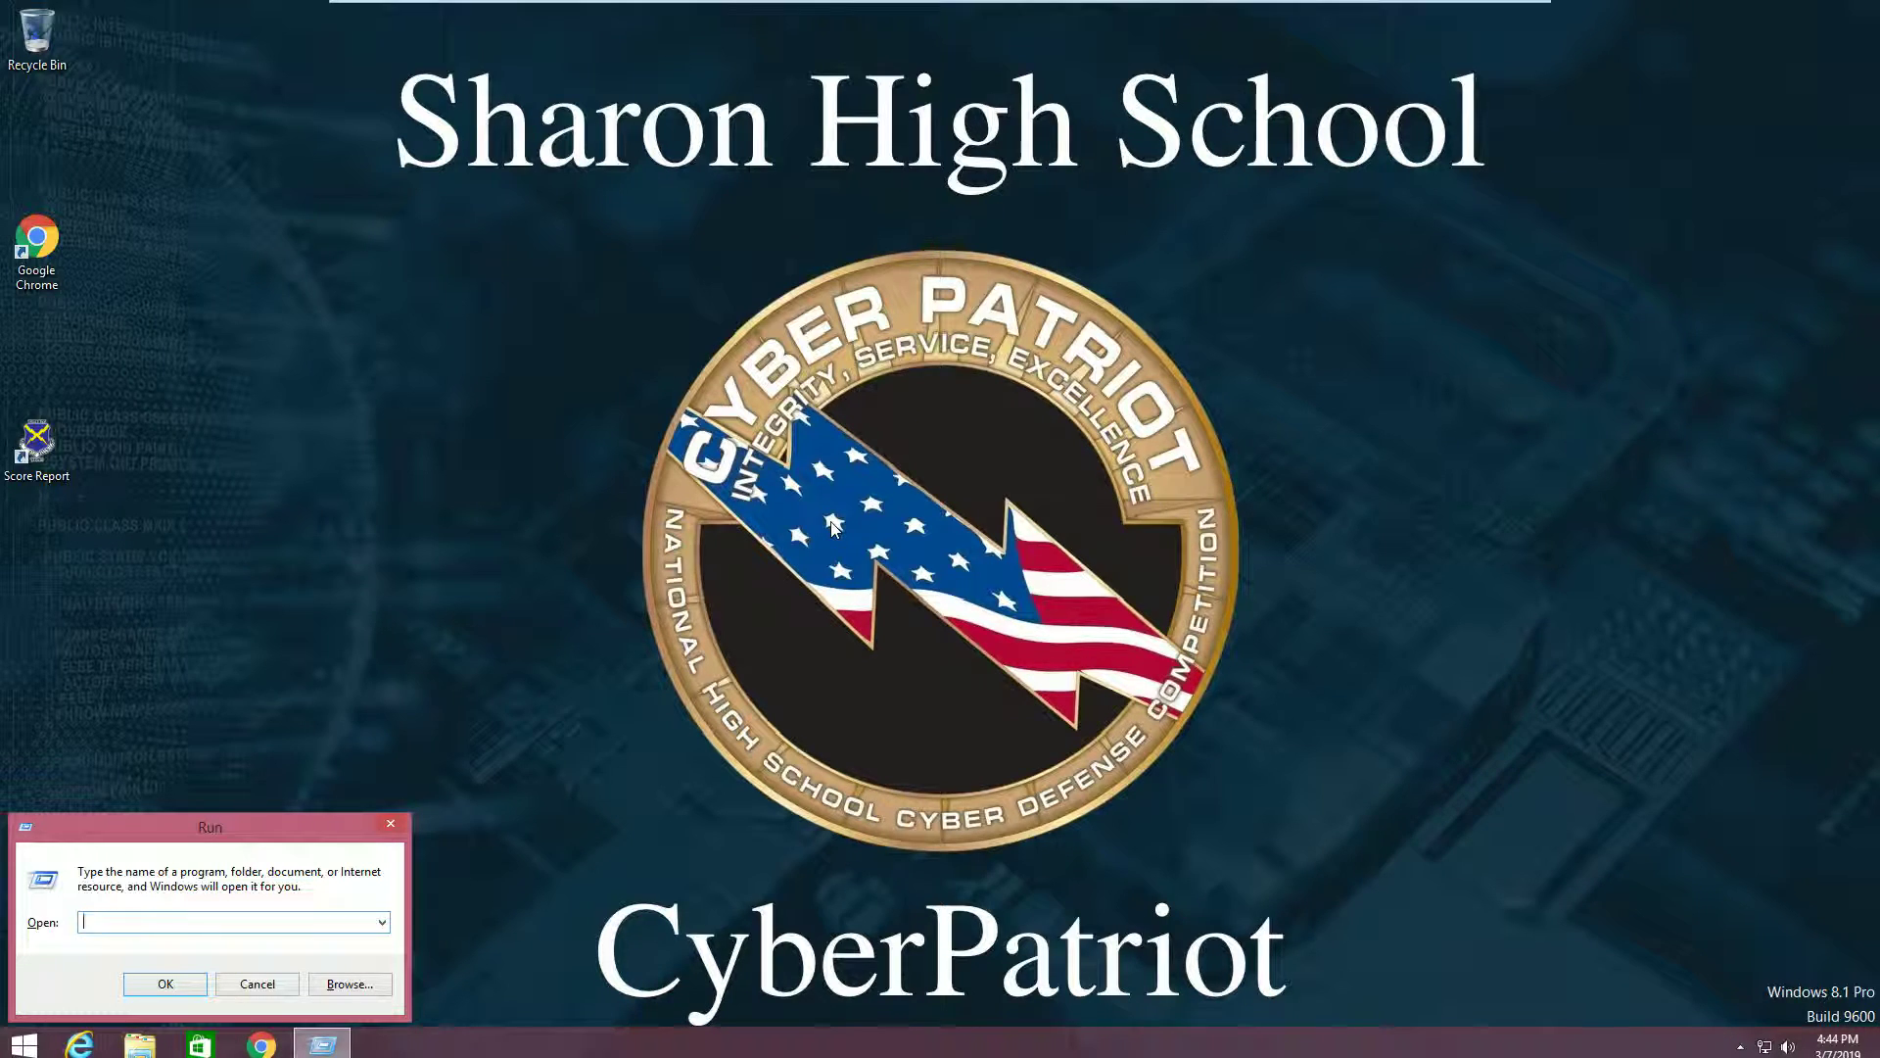
text(gpedi)
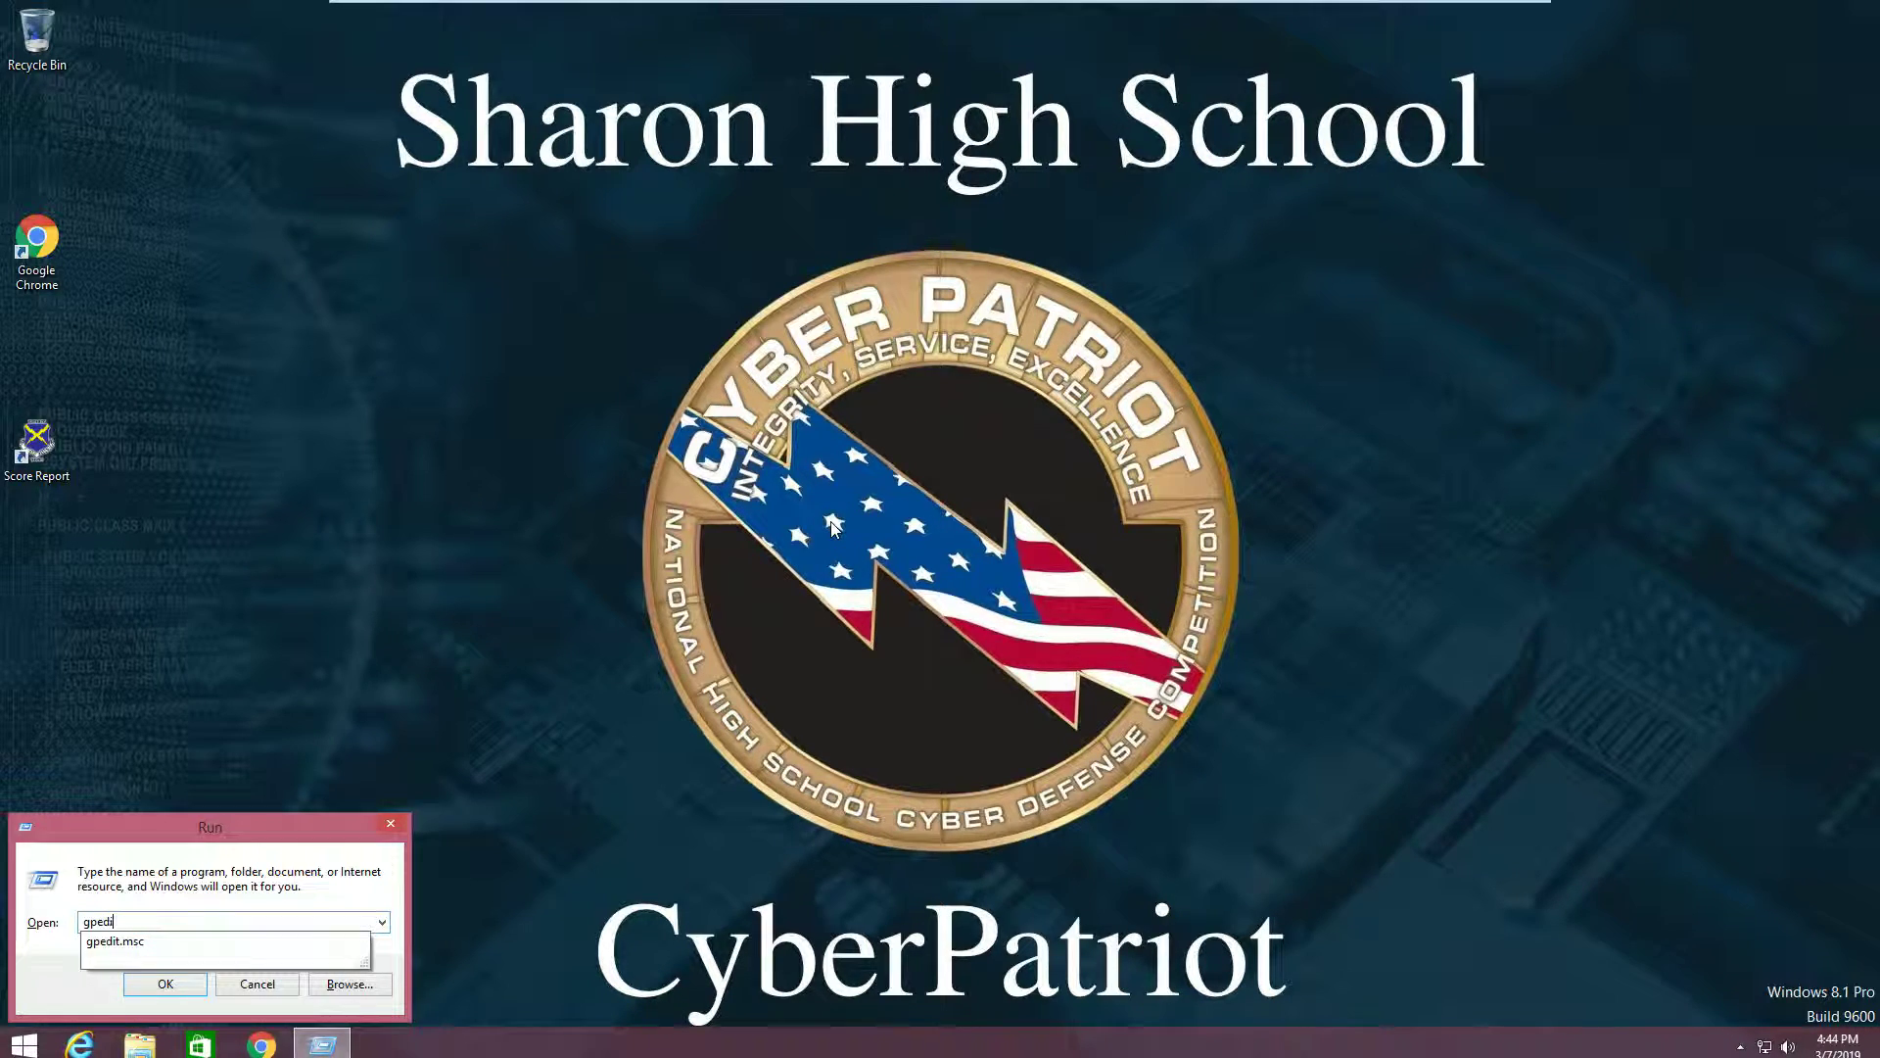
text(t.msc)
key(Return)
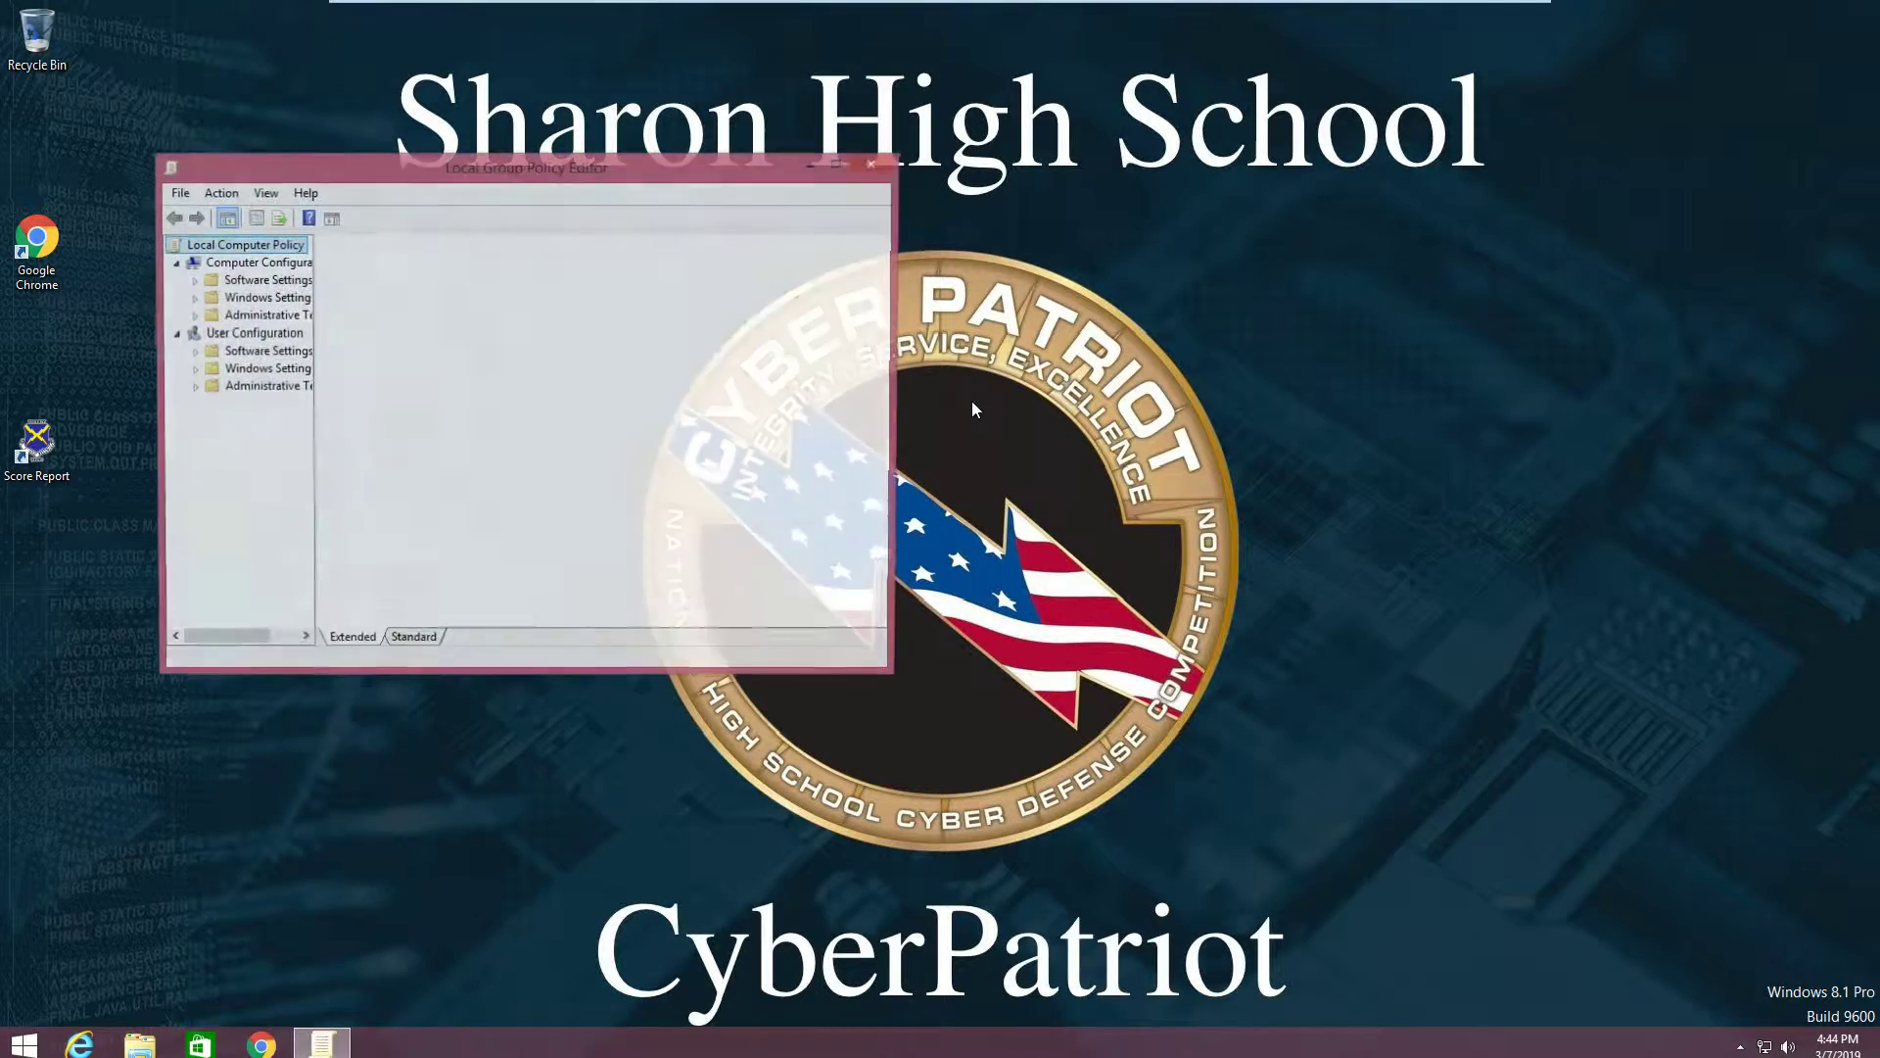
drag(509, 168, 683, 167)
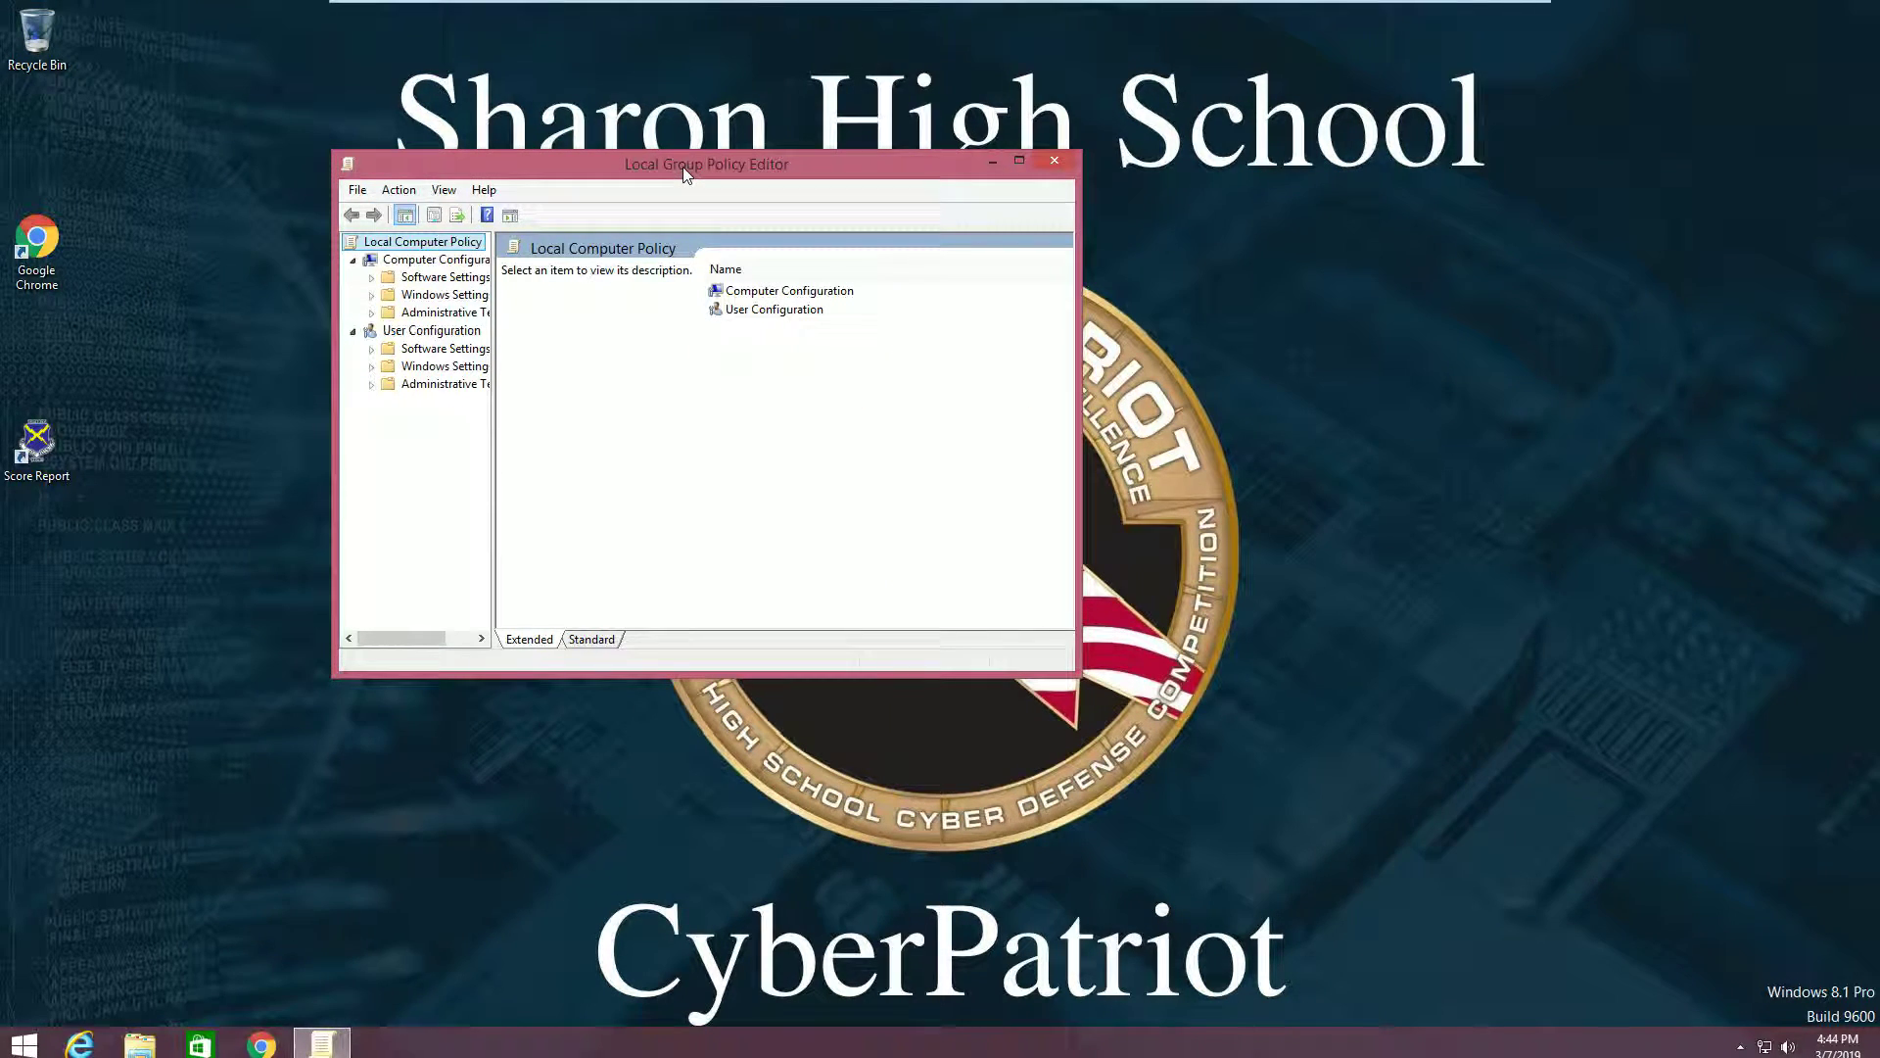
Expand Windows Settings > Security Settings and select Account Policies
click(371, 295)
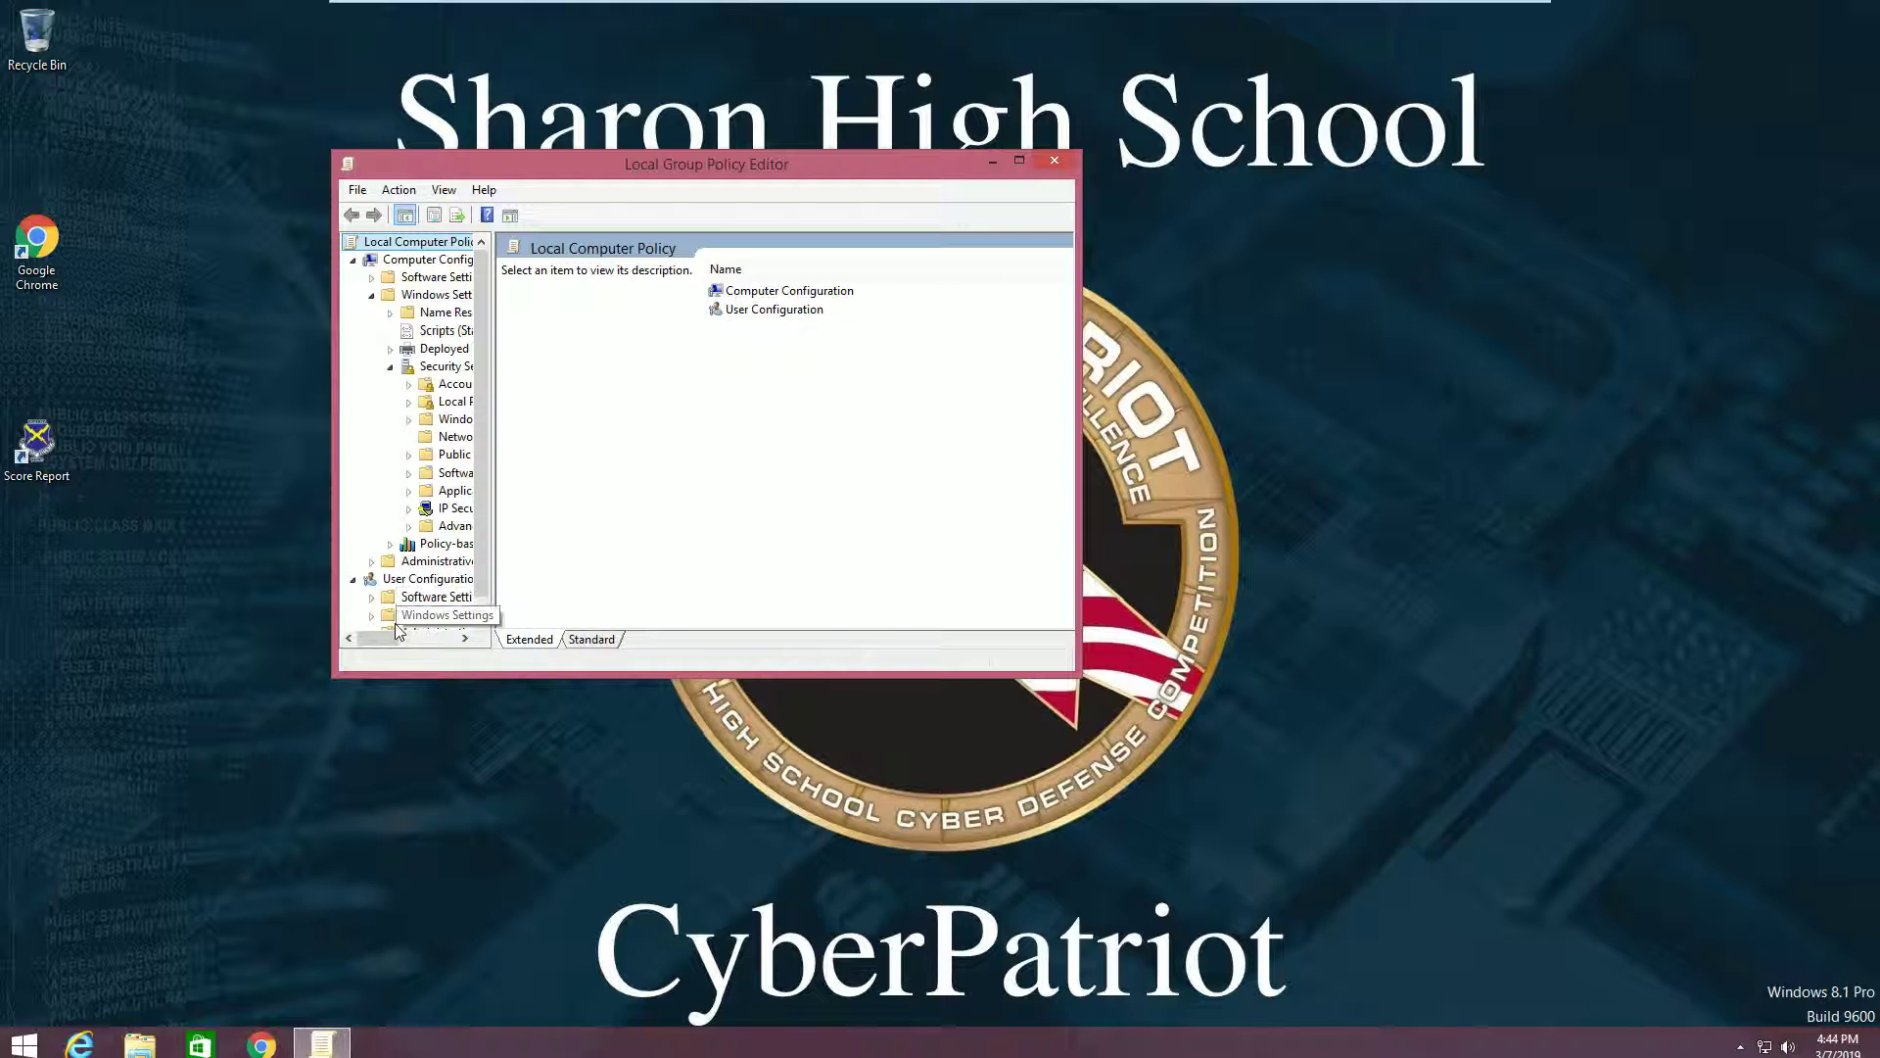
drag(396, 638, 418, 638)
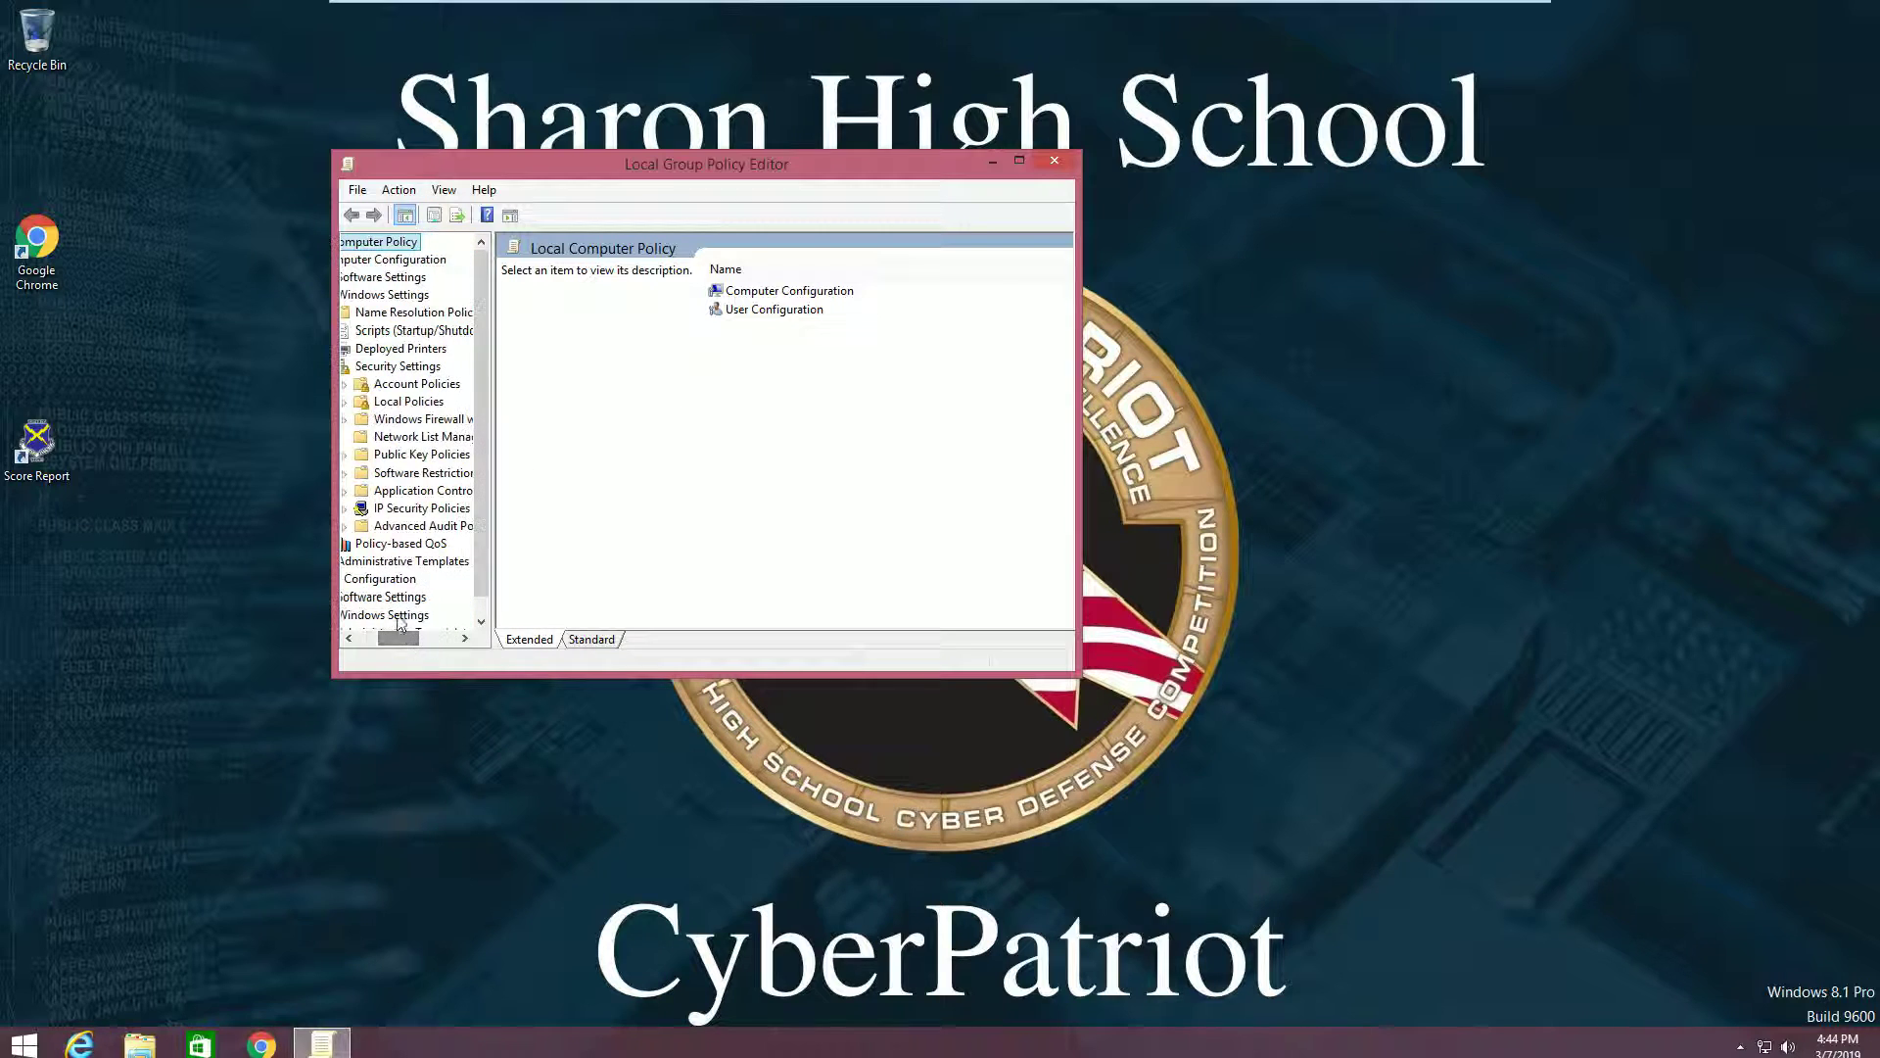
click(429, 386)
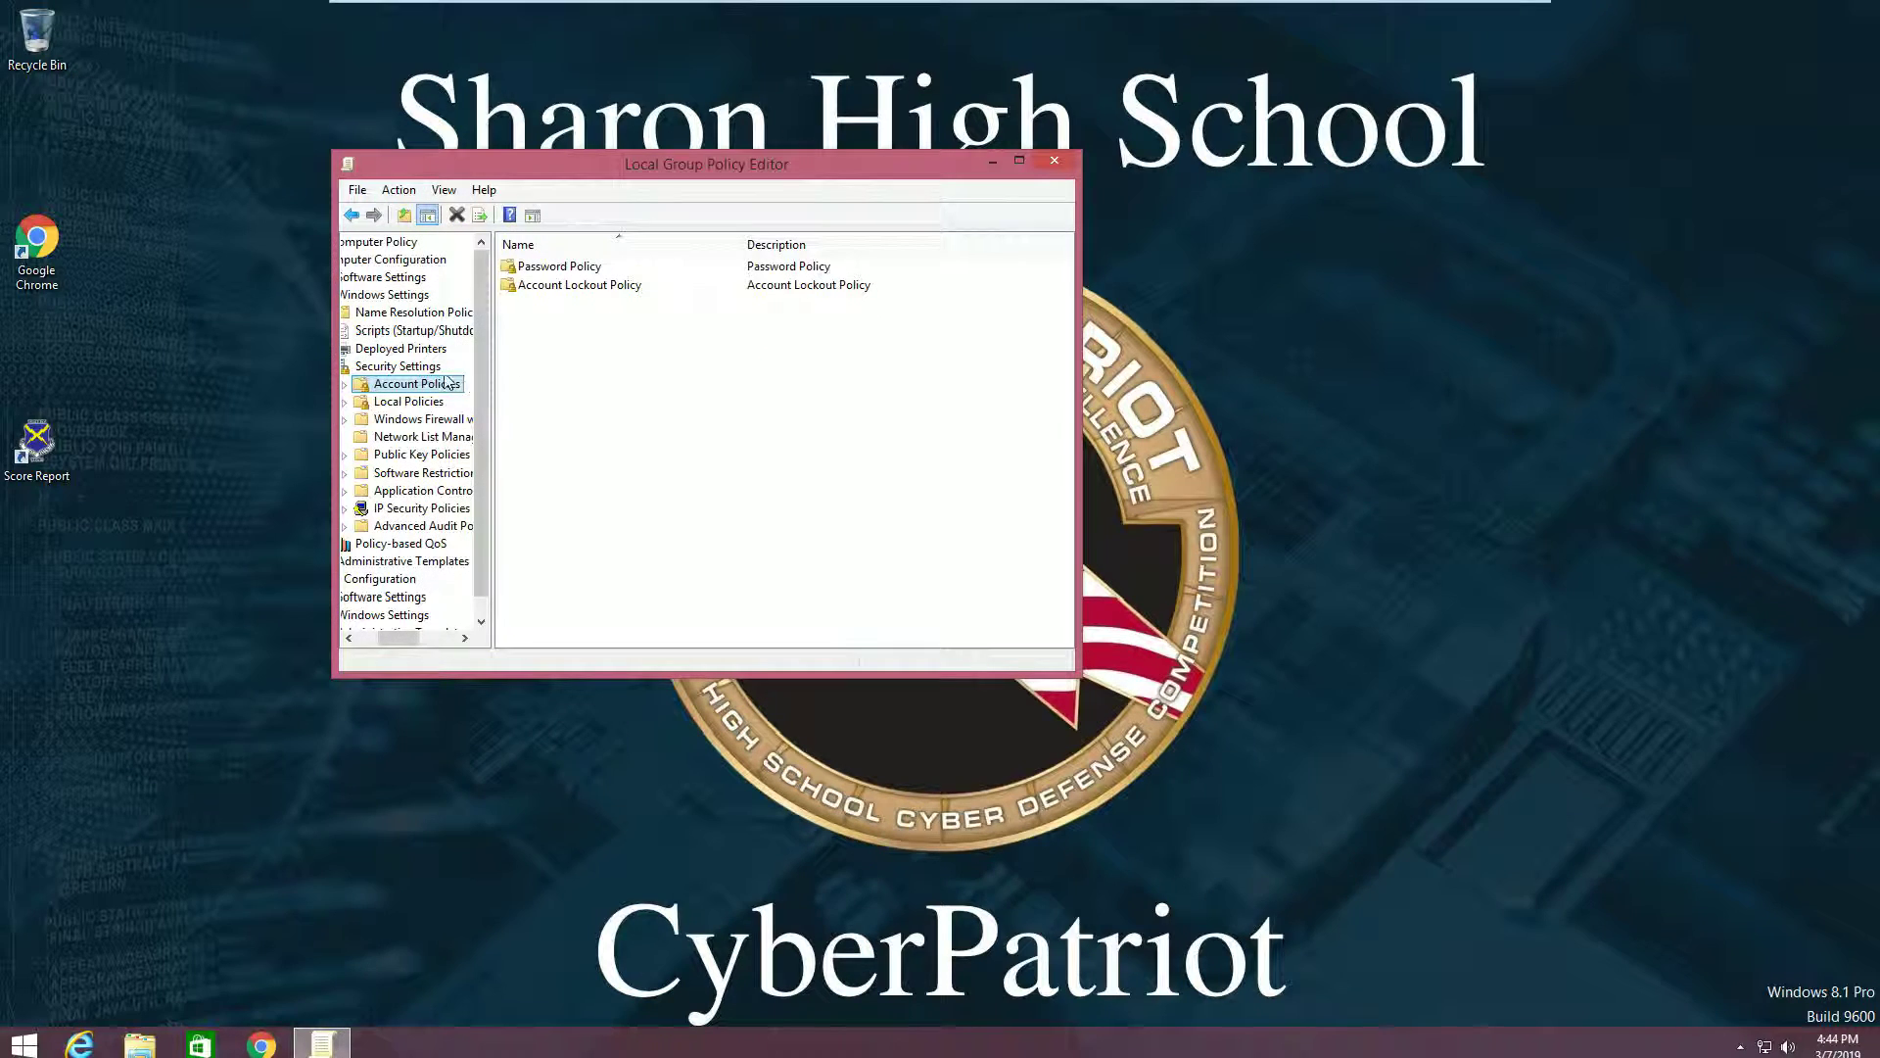
Set Enforce password history to 5 remembered passwords
double_click(577, 267)
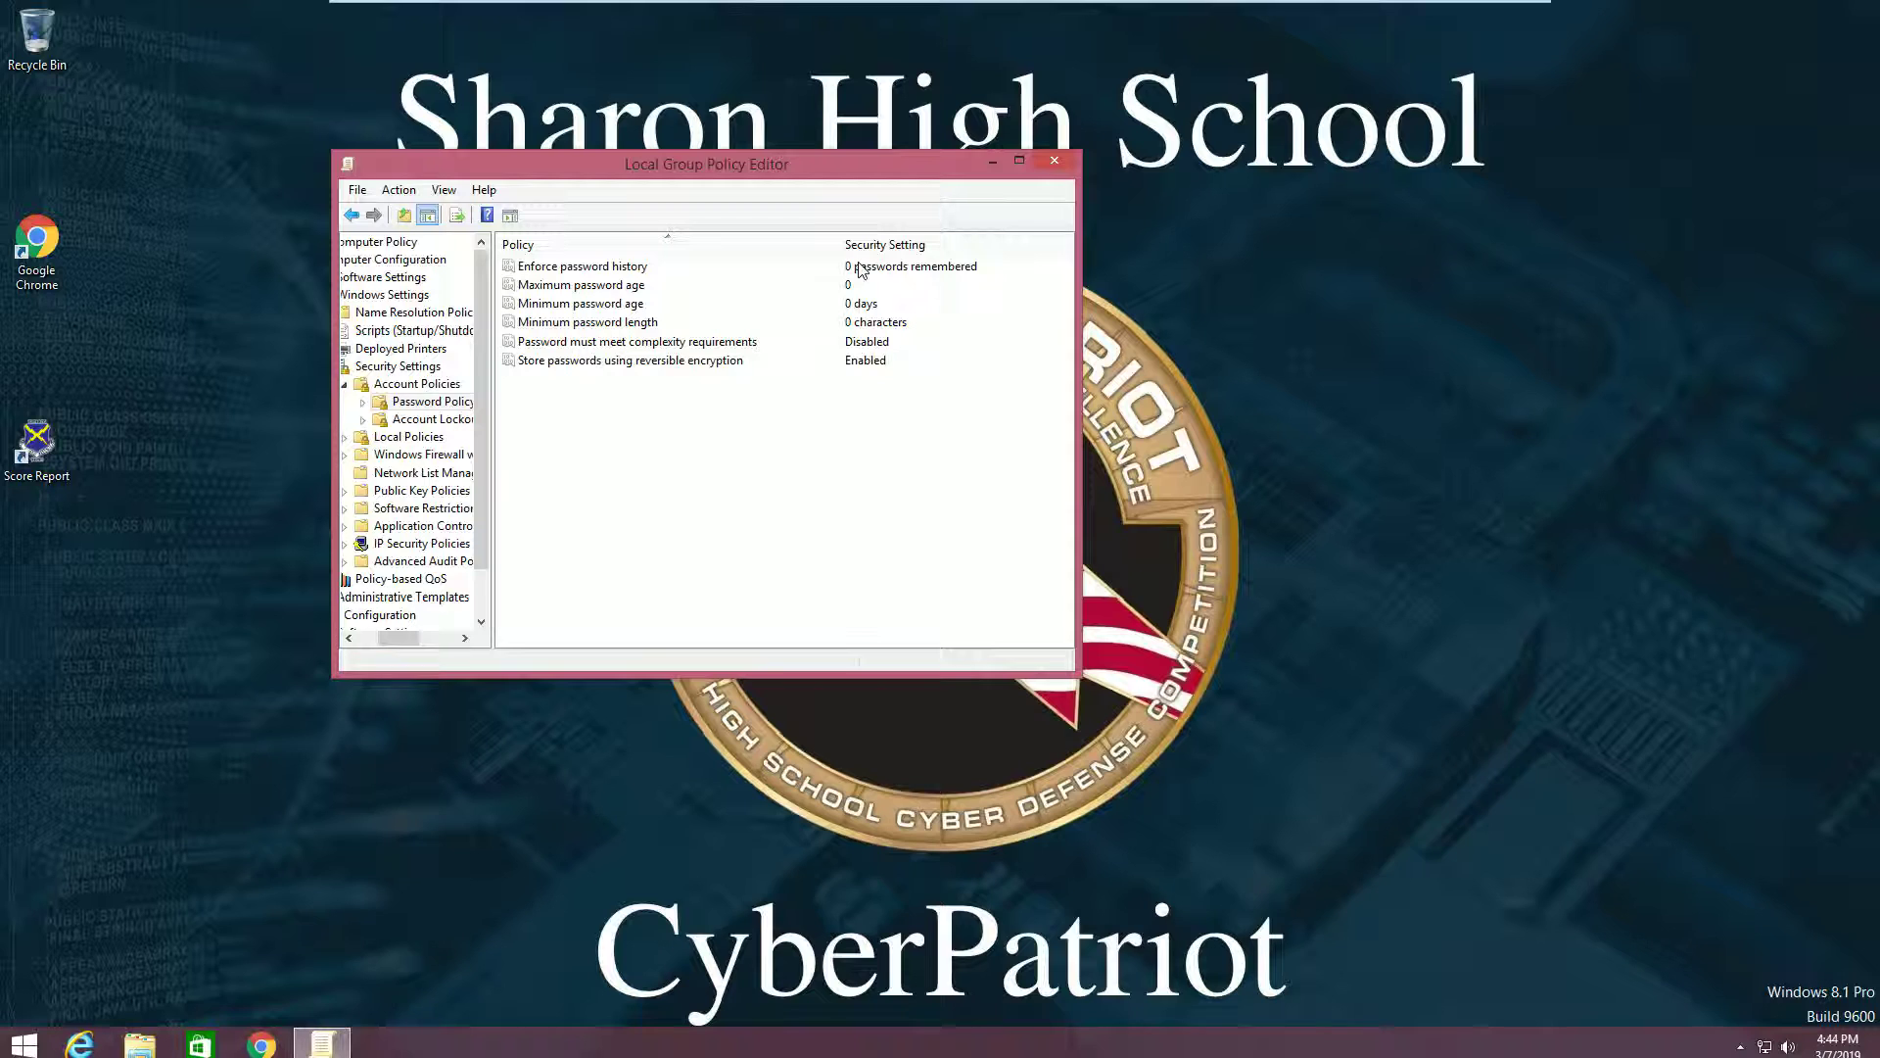
click(860, 269)
click(832, 326)
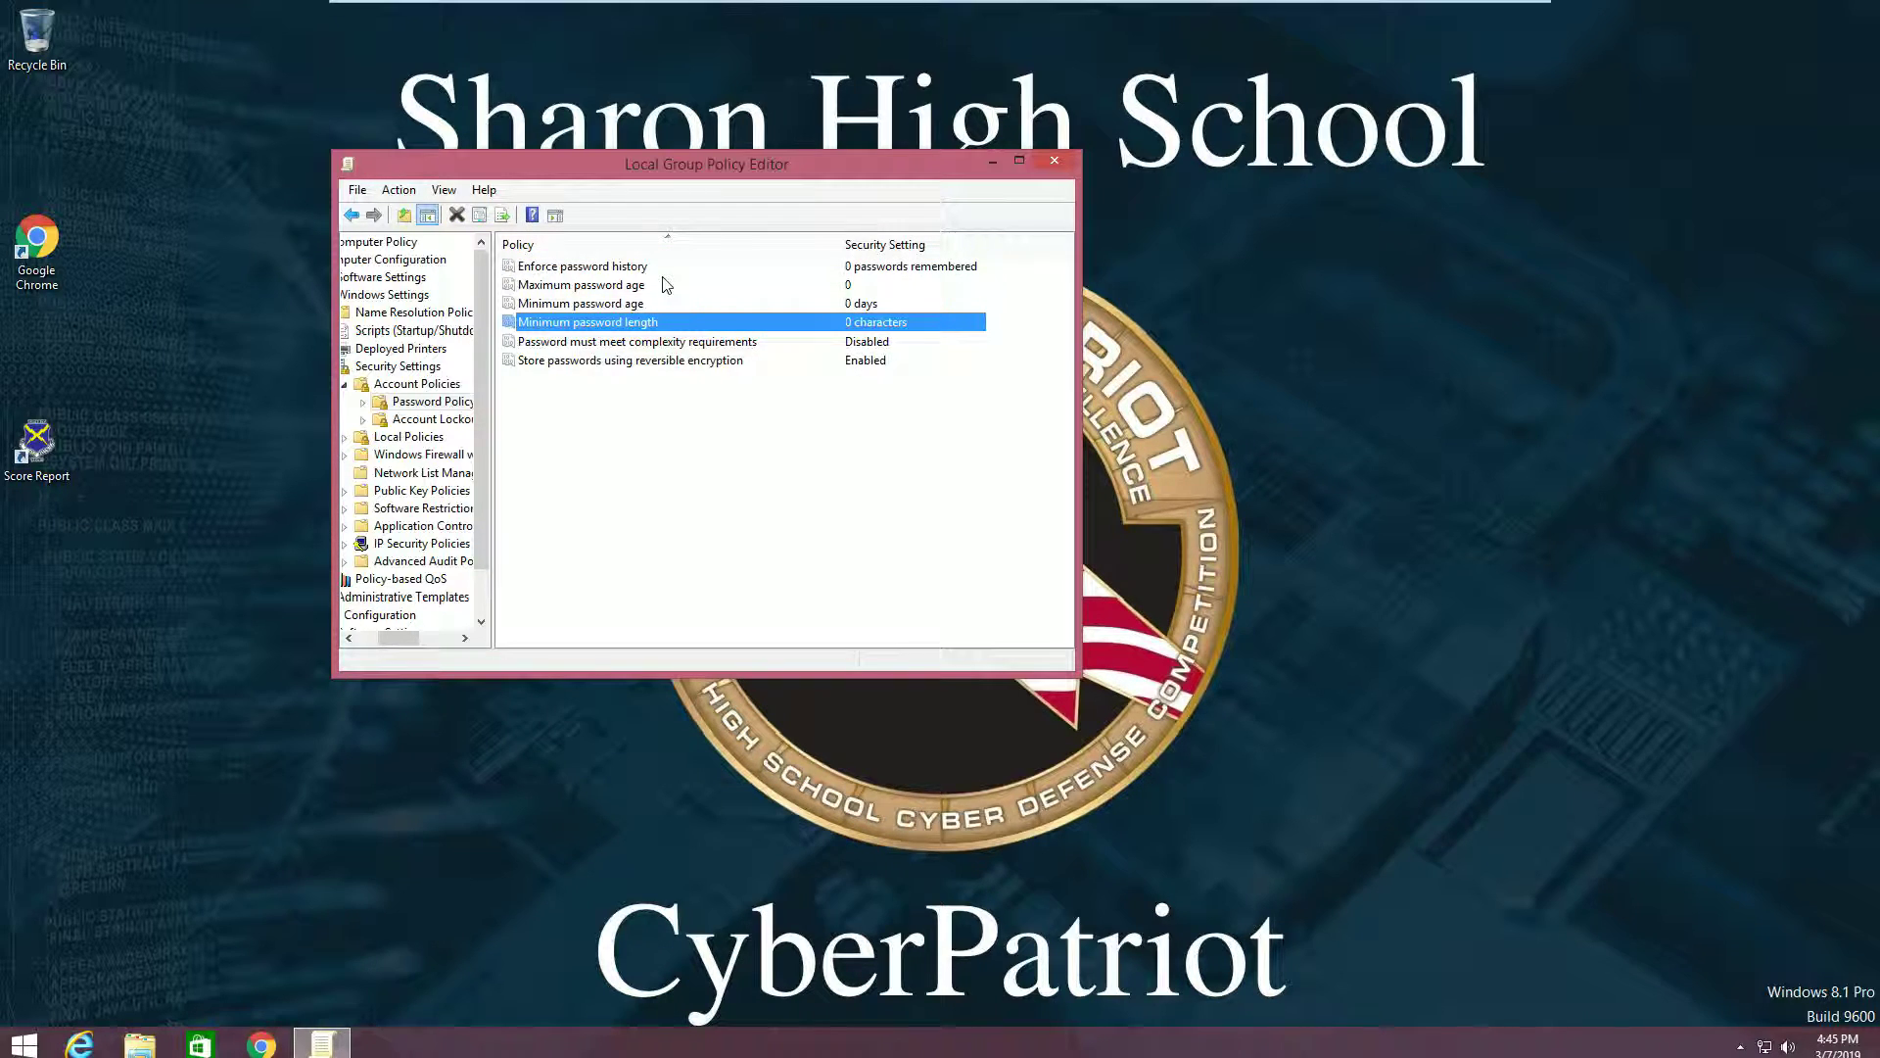
click(643, 272)
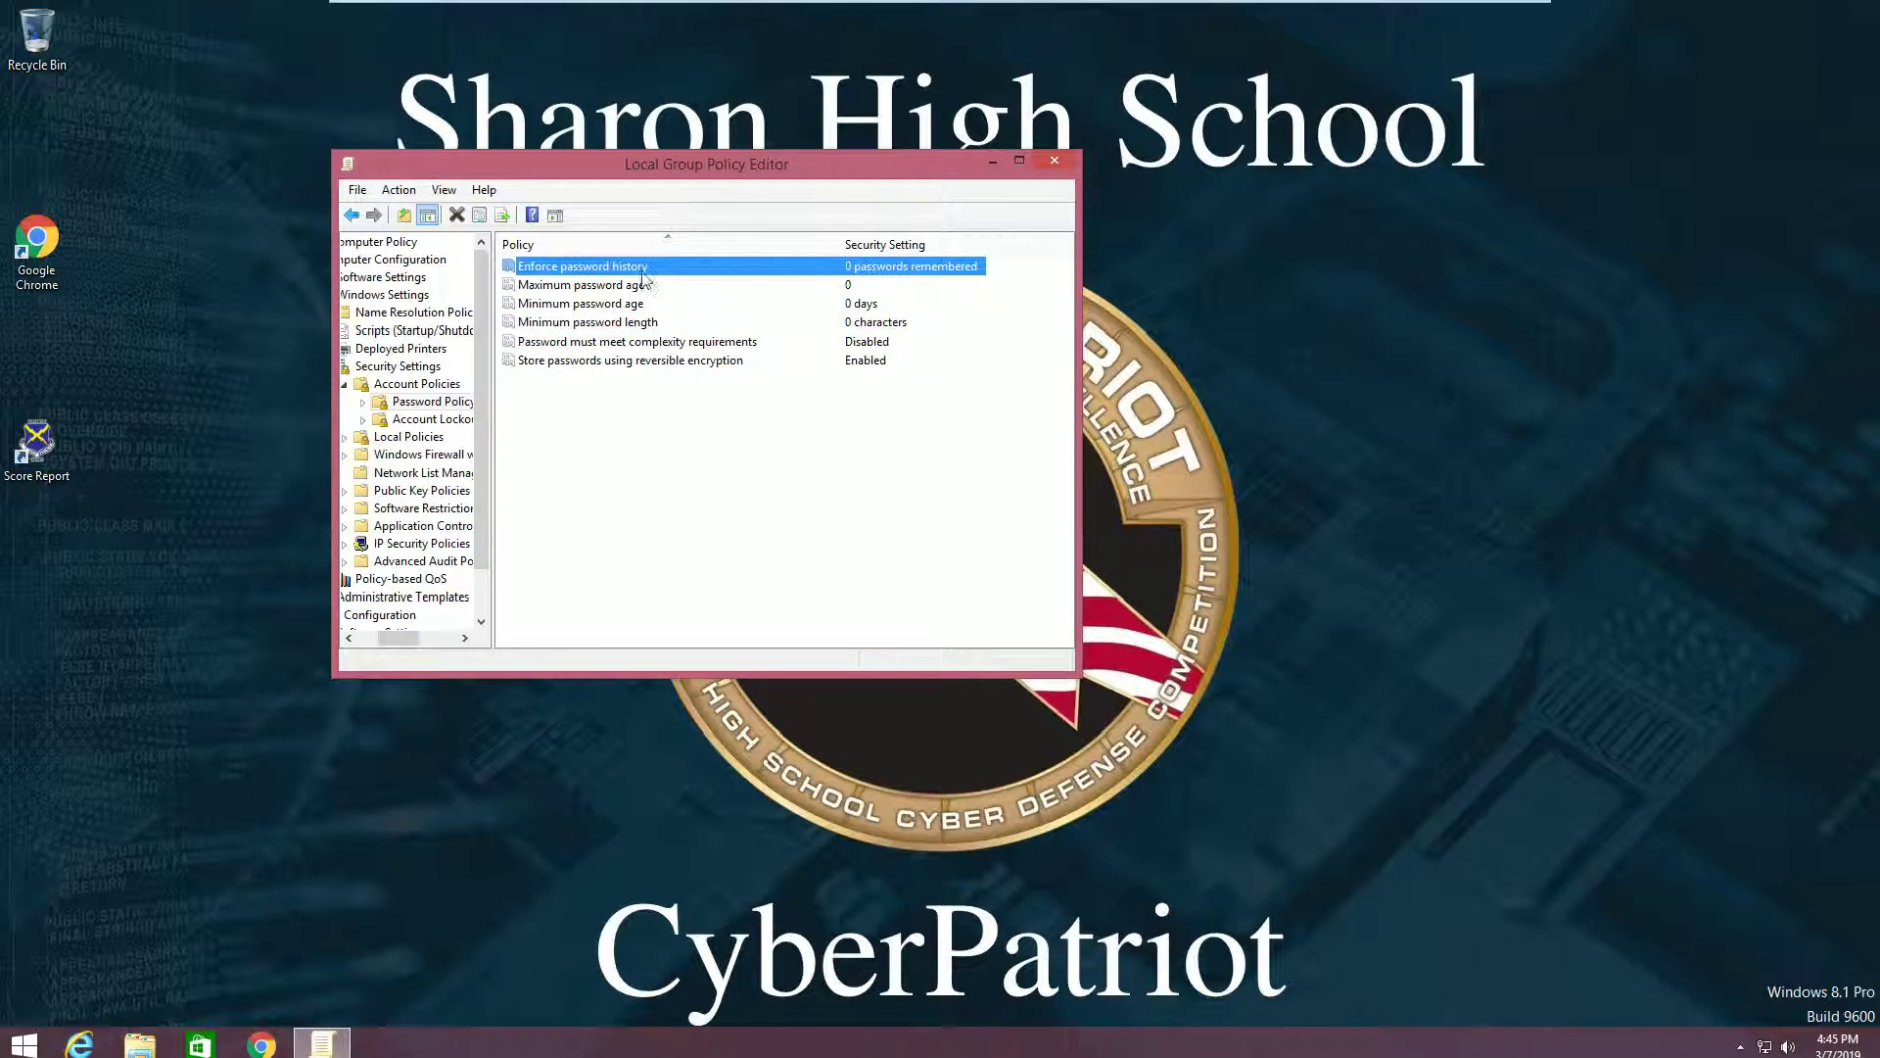
double_click(893, 272)
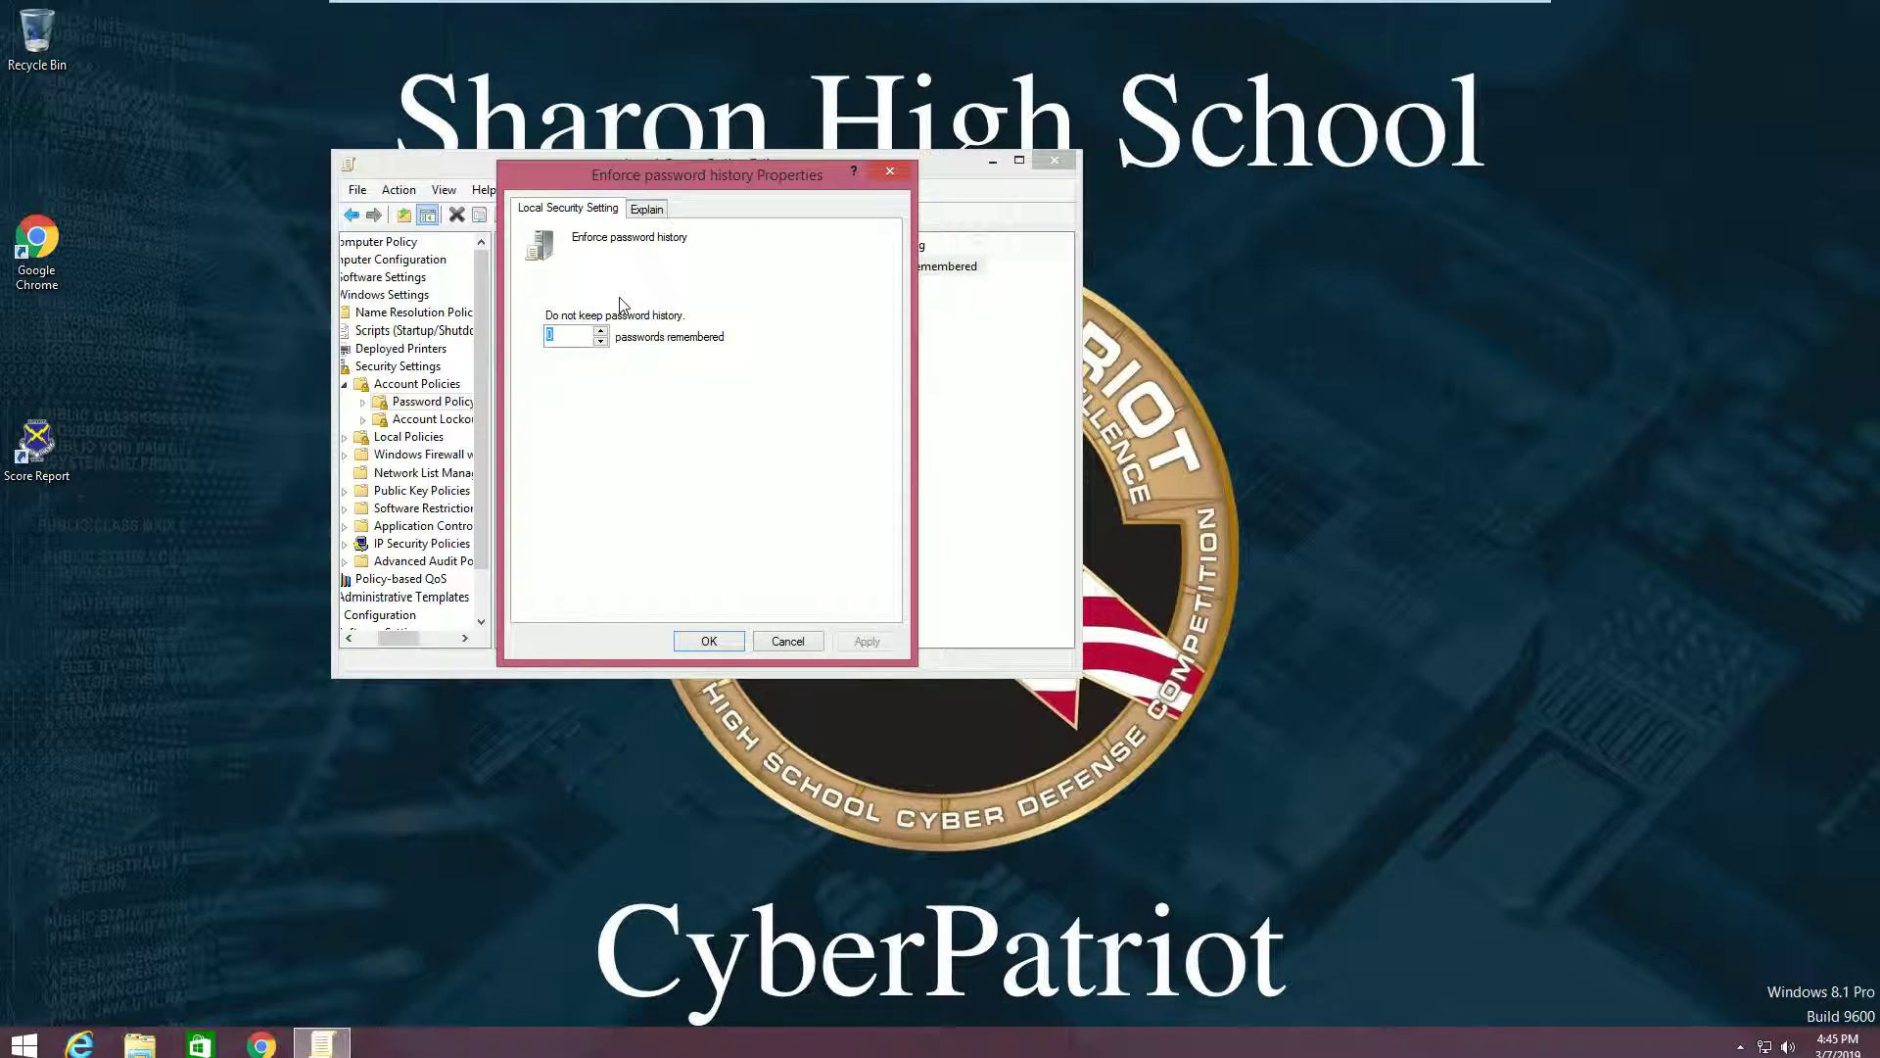
text(5)
click(709, 640)
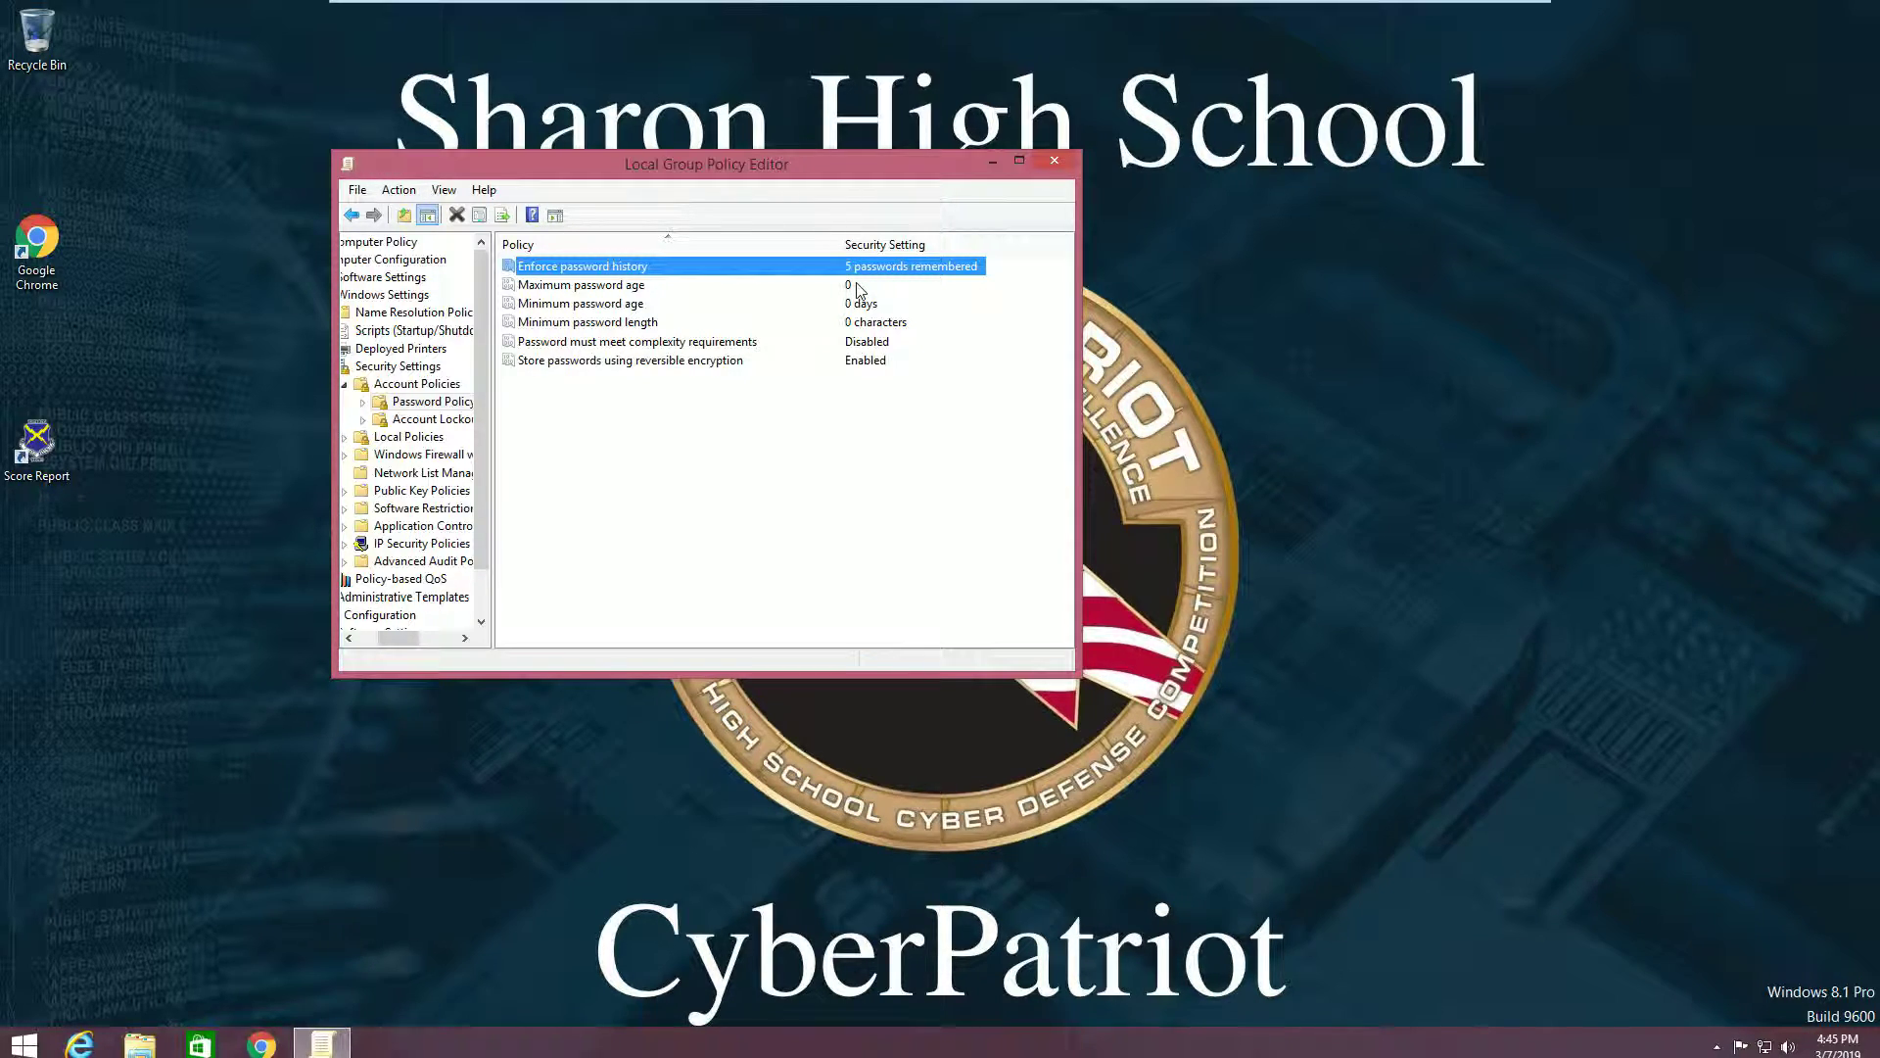
Set maximum password age to 40 days and minimum password age to 15 days
double_click(857, 286)
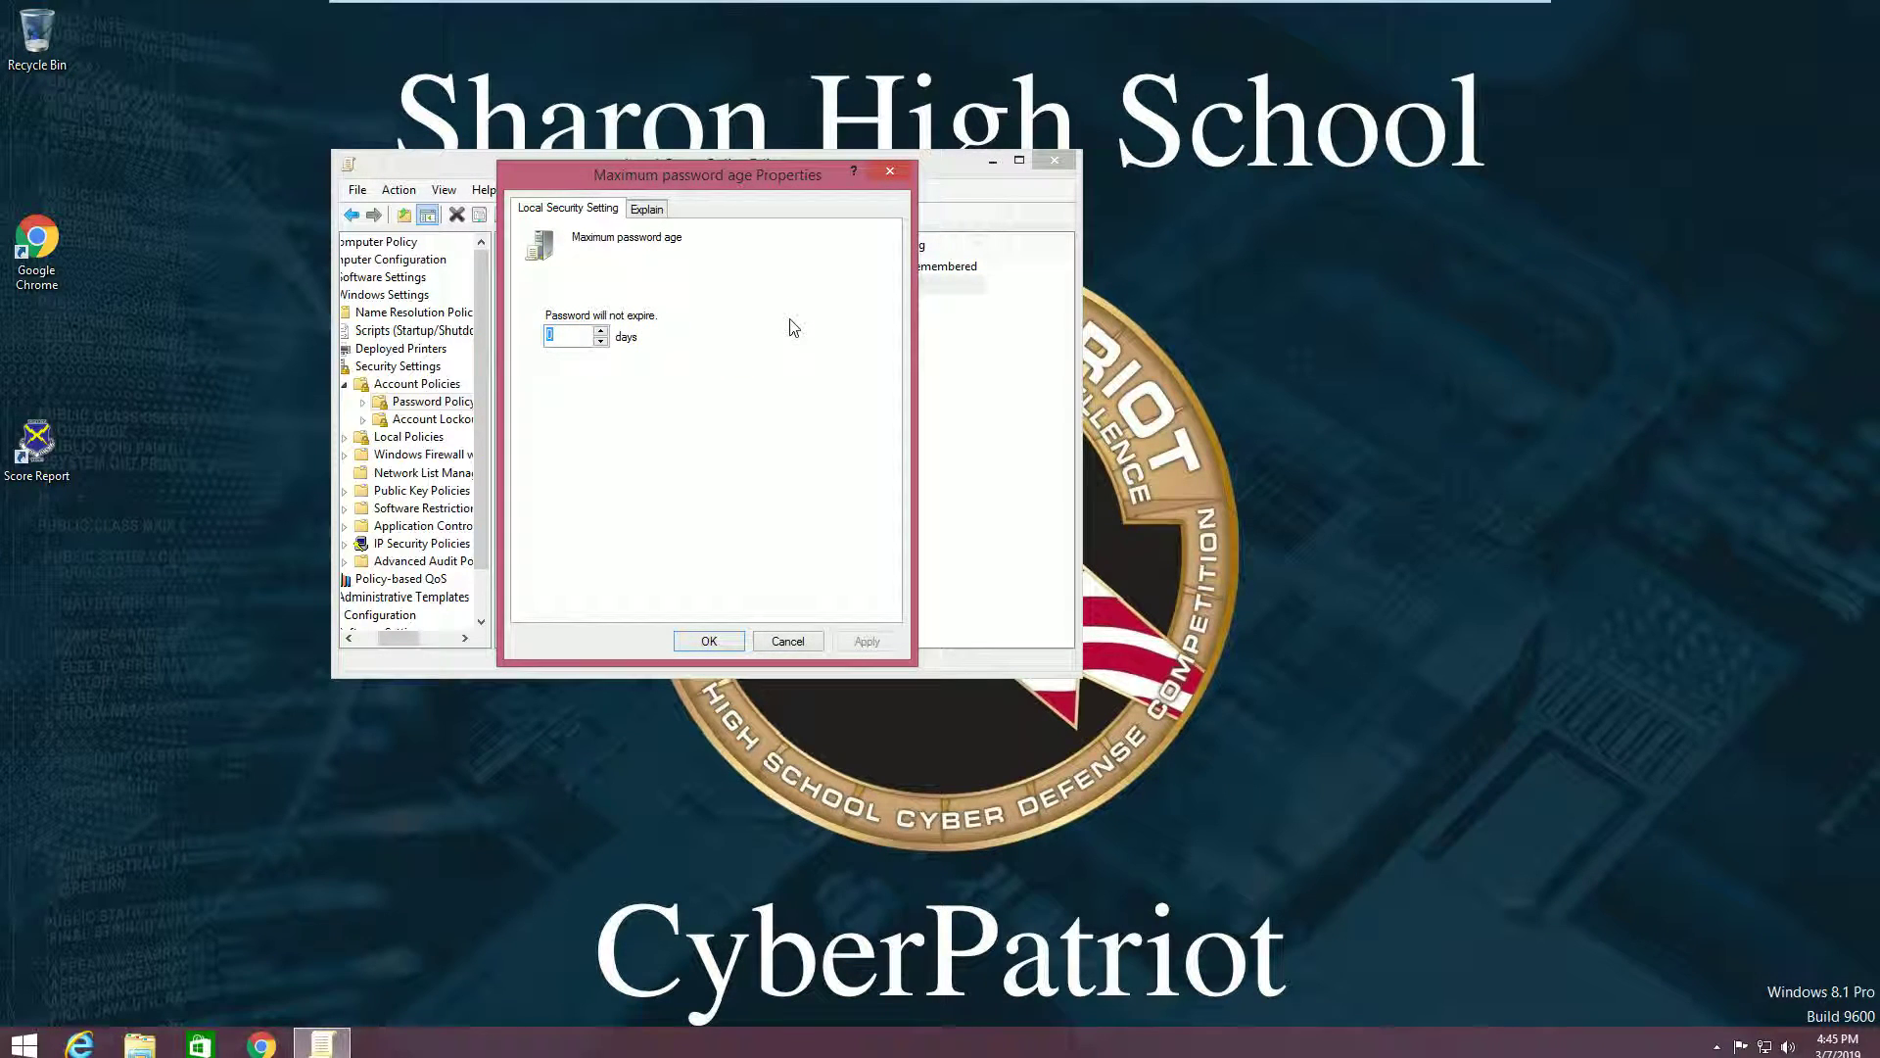
key(BackSpace)
text(40)
click(736, 643)
click(871, 304)
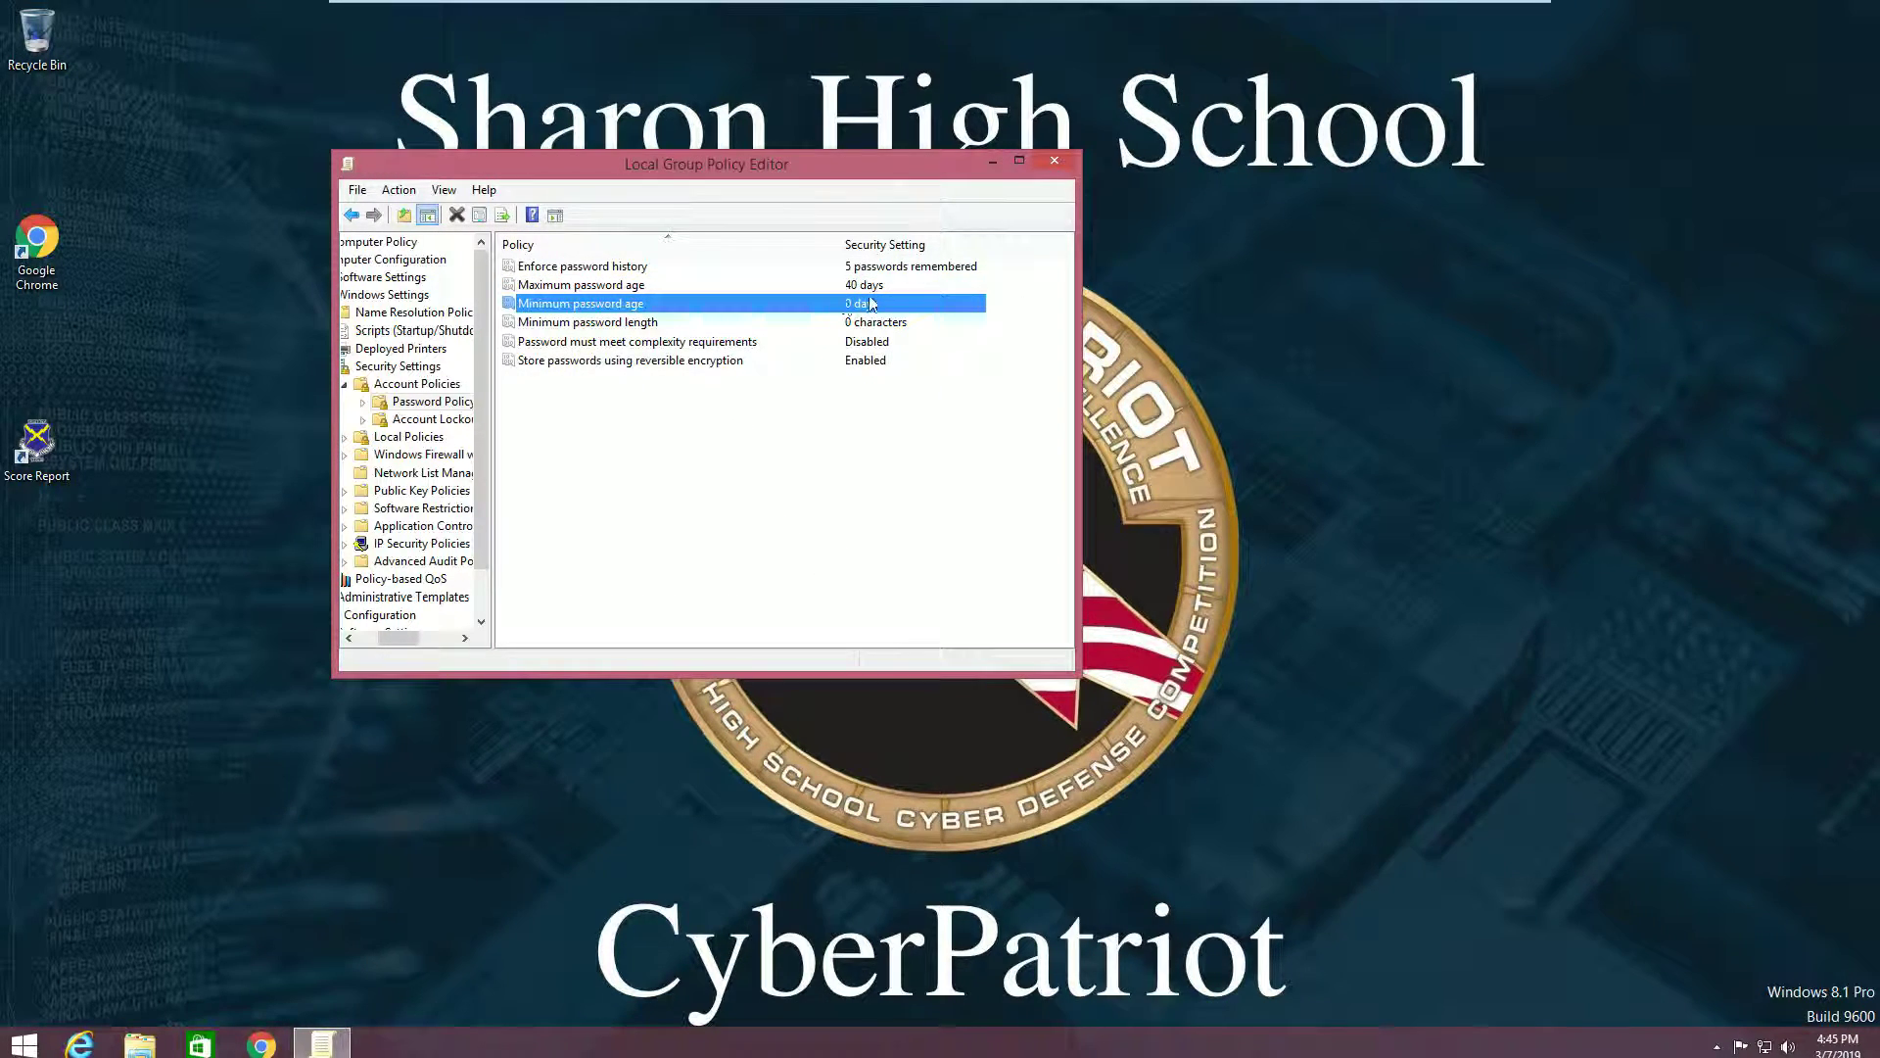
double_click(858, 307)
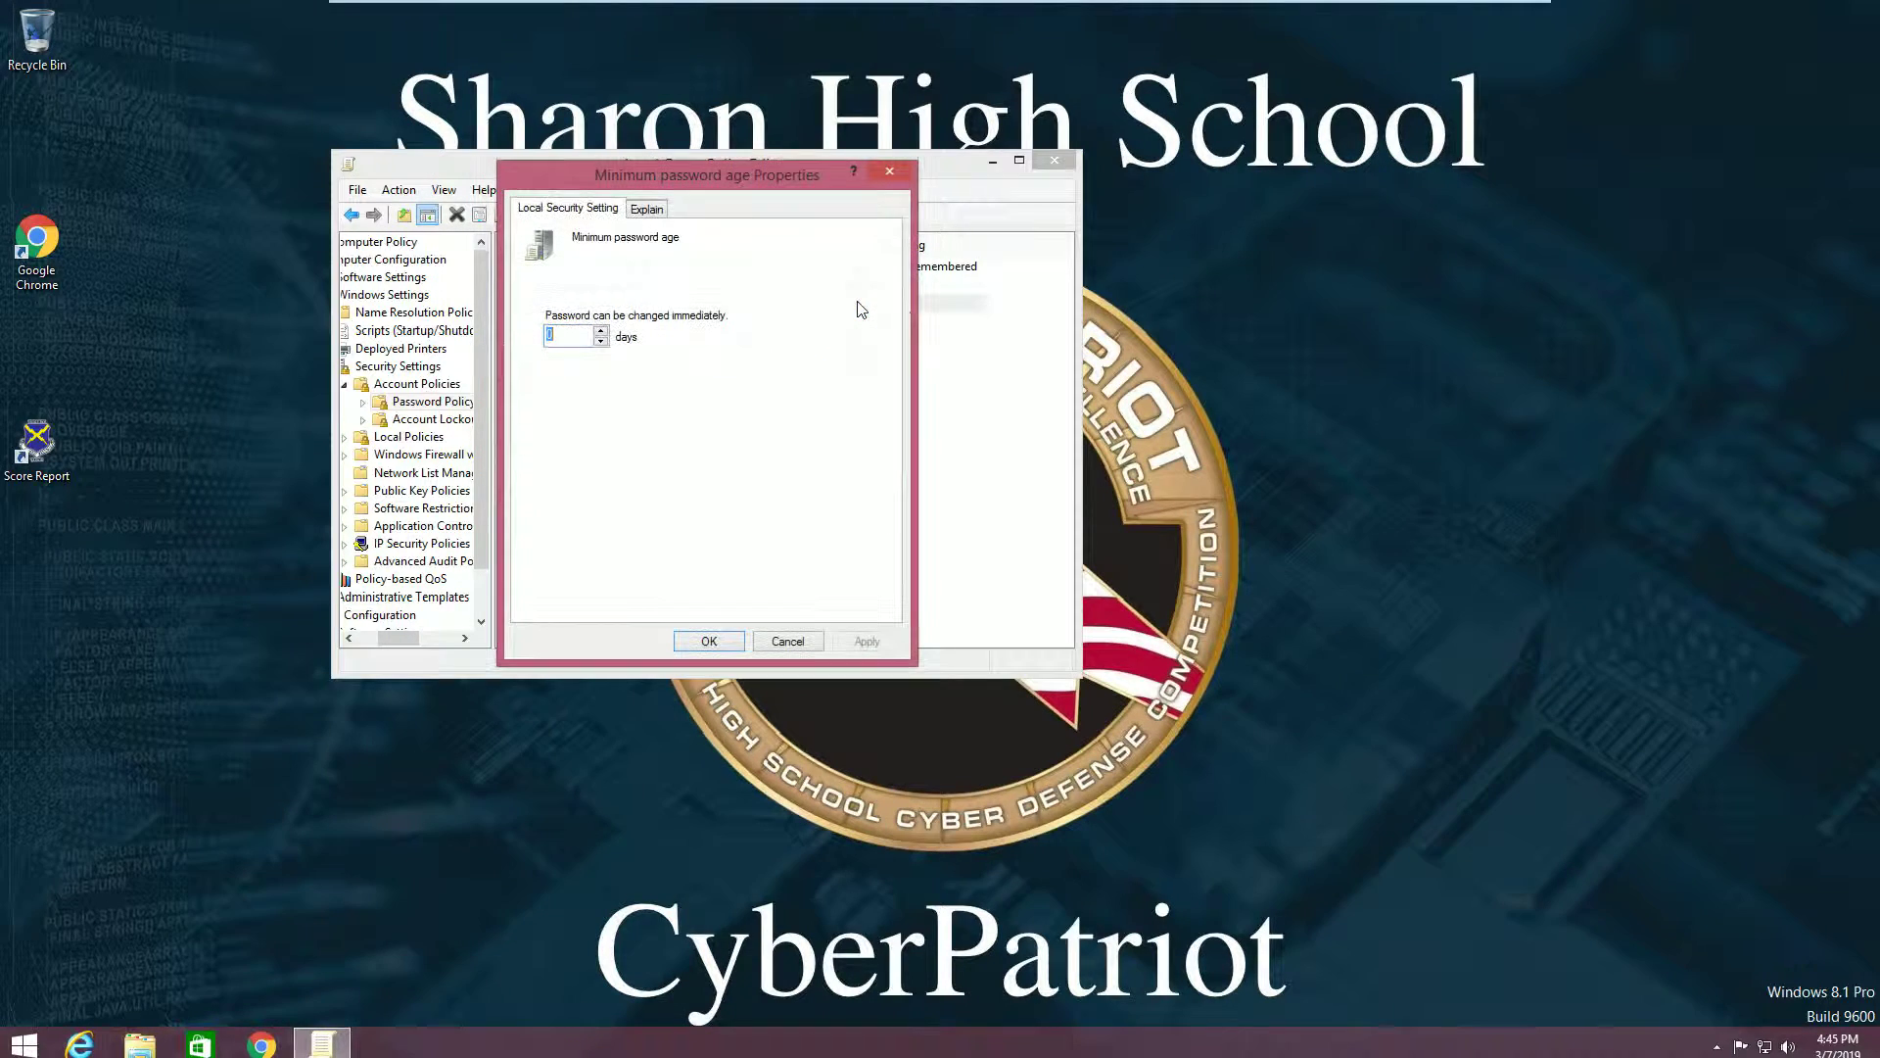
text(15)
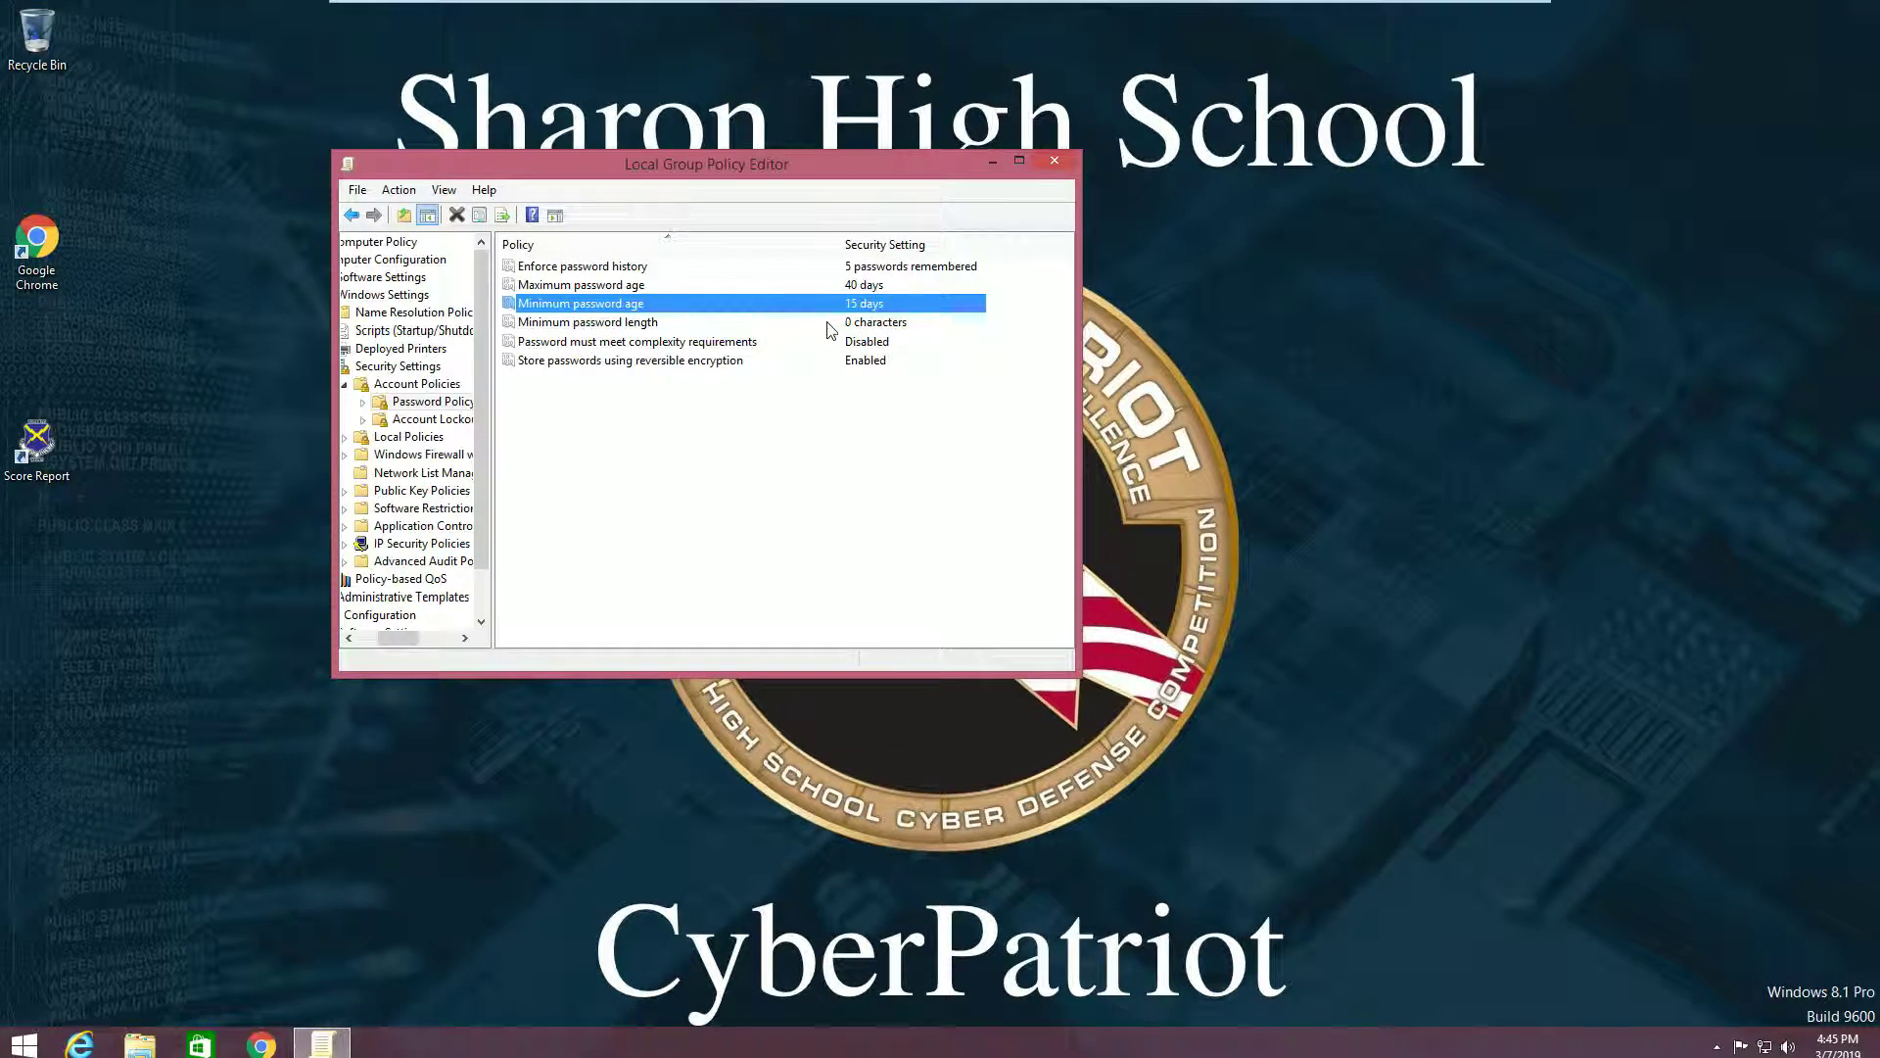
Set minimum password length to 8 characters
click(850, 326)
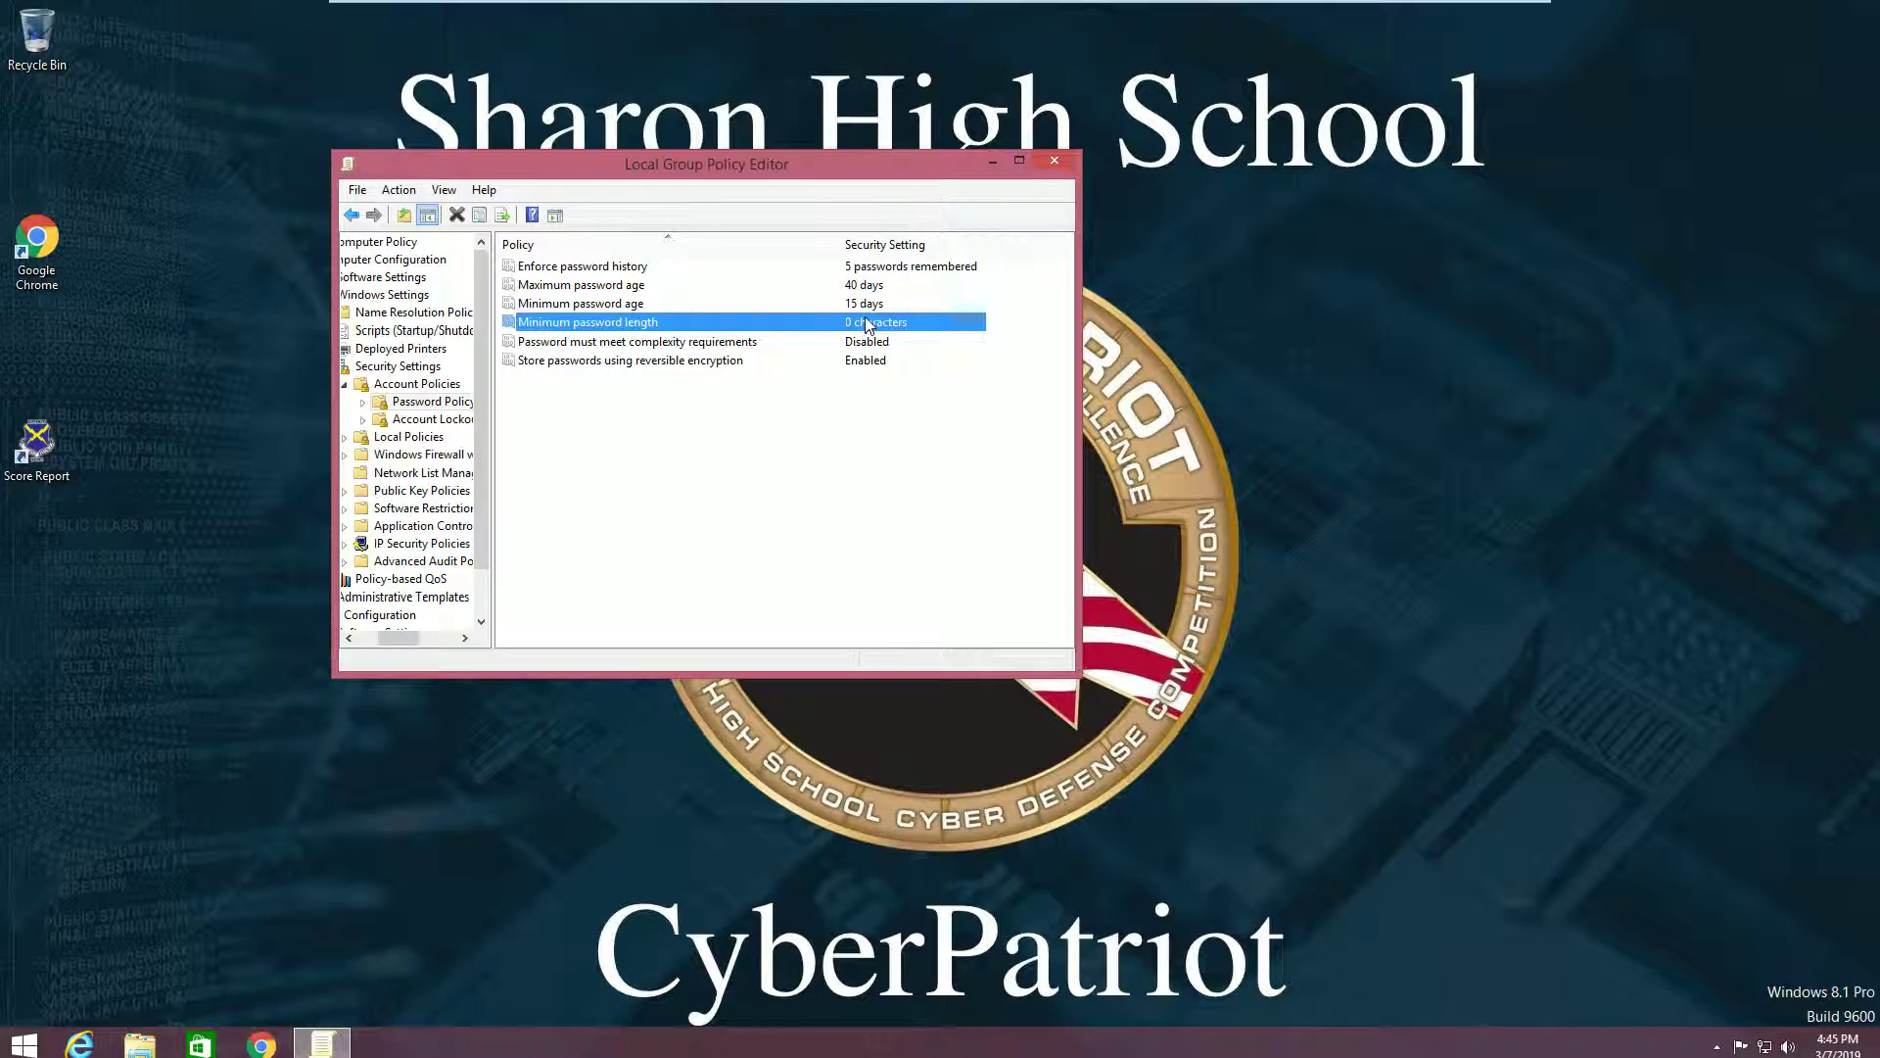
double_click(863, 320)
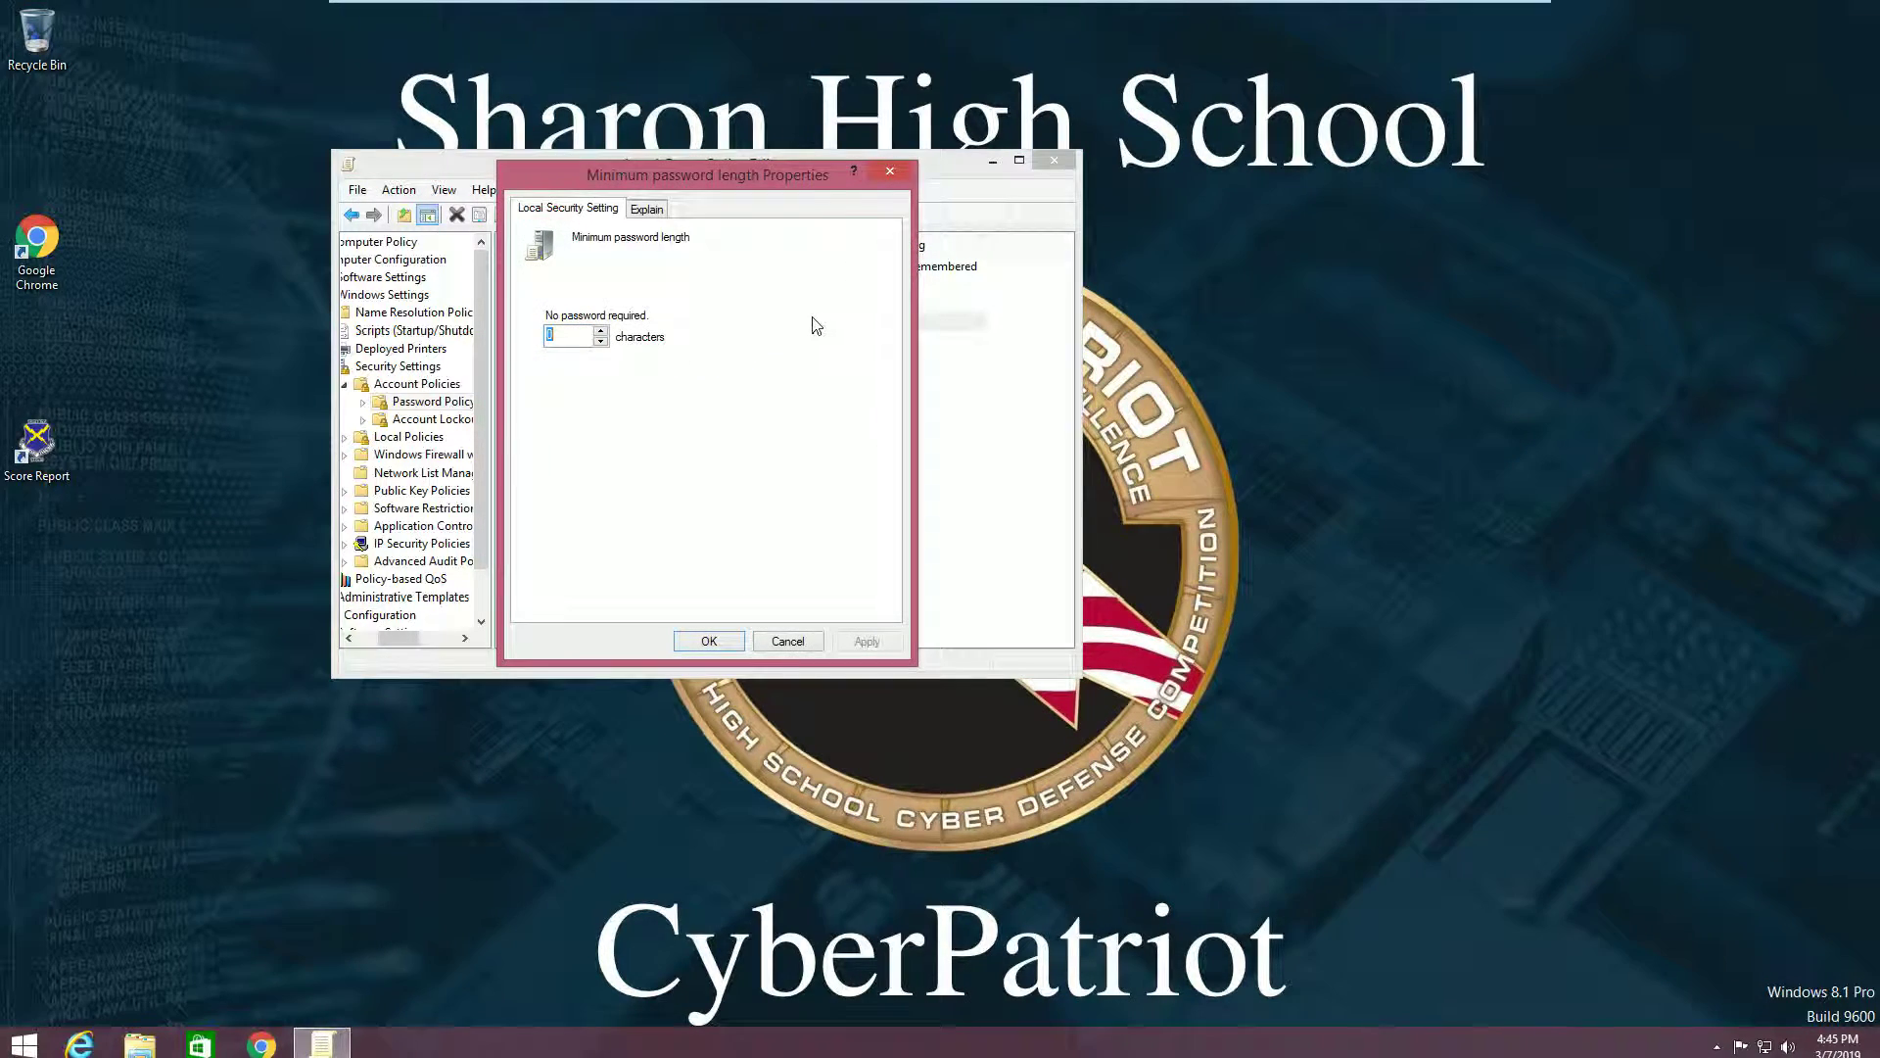
text(8)
click(736, 641)
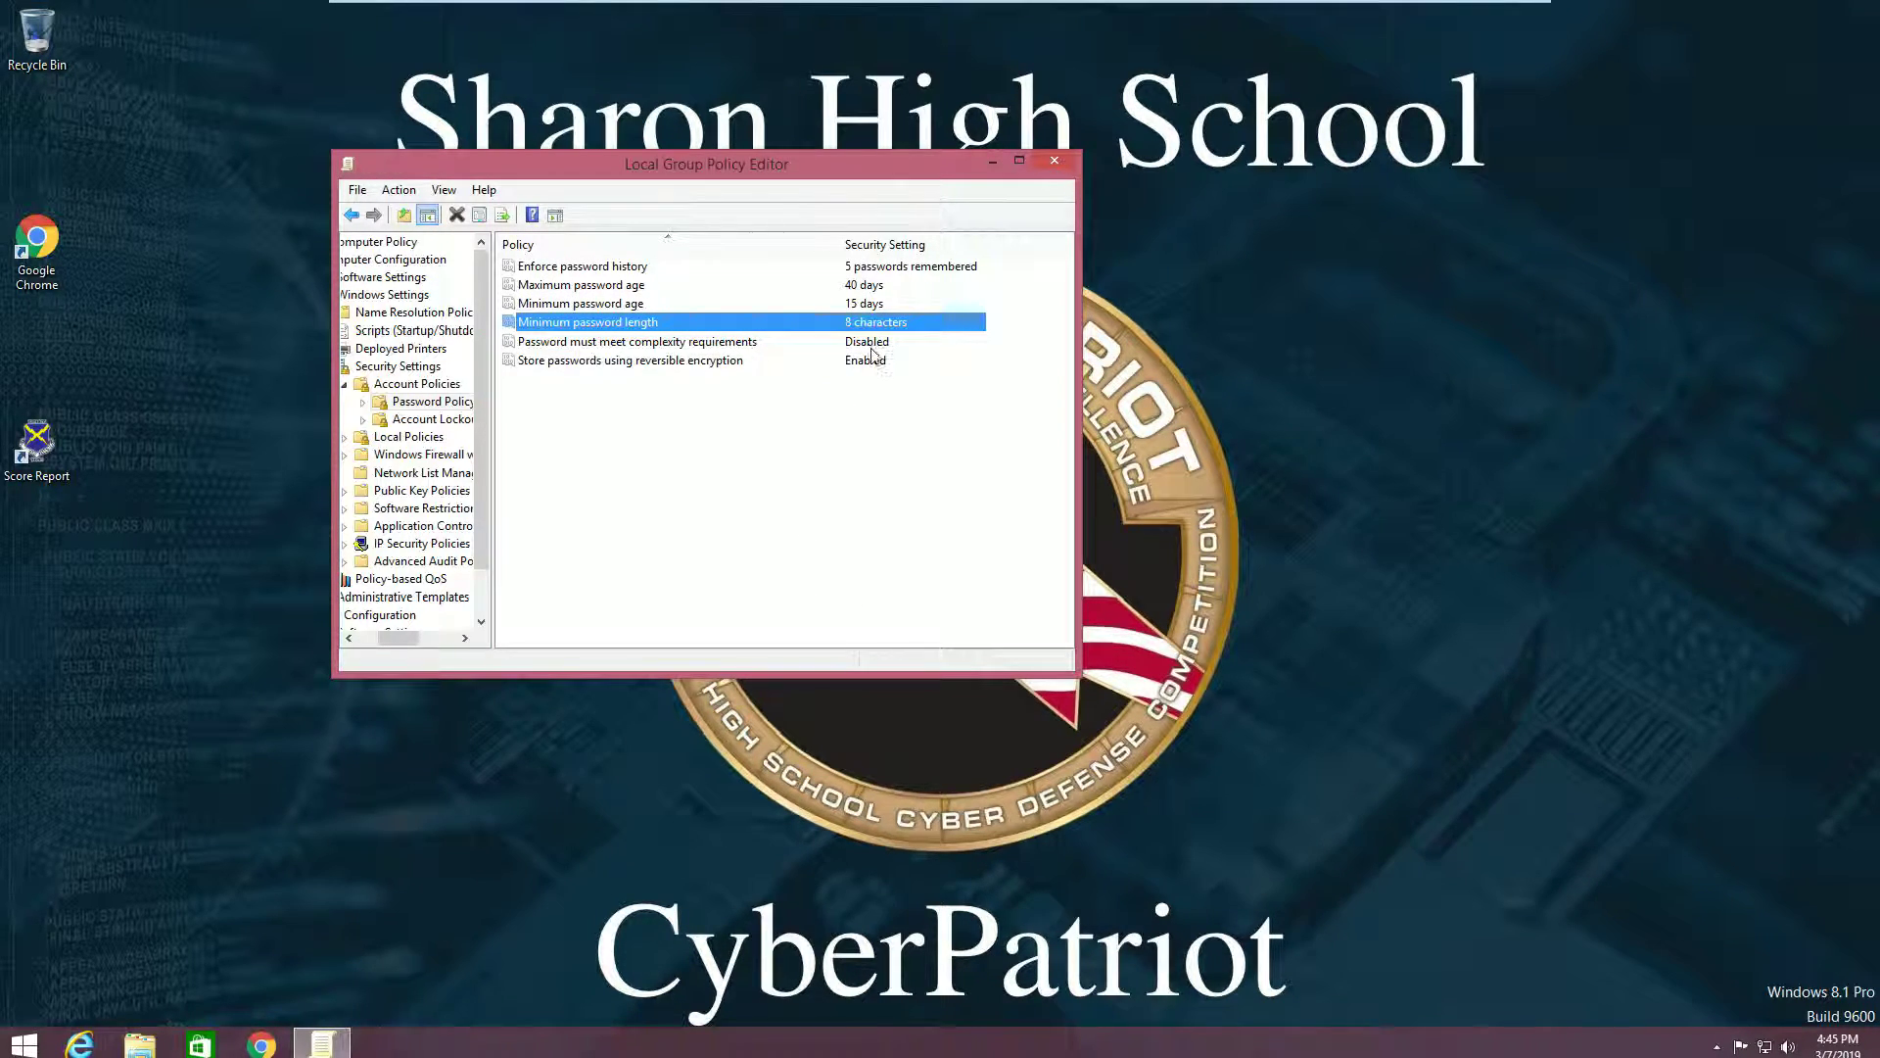
Enable the 'Password must meet complexity requirements' policy
click(650, 284)
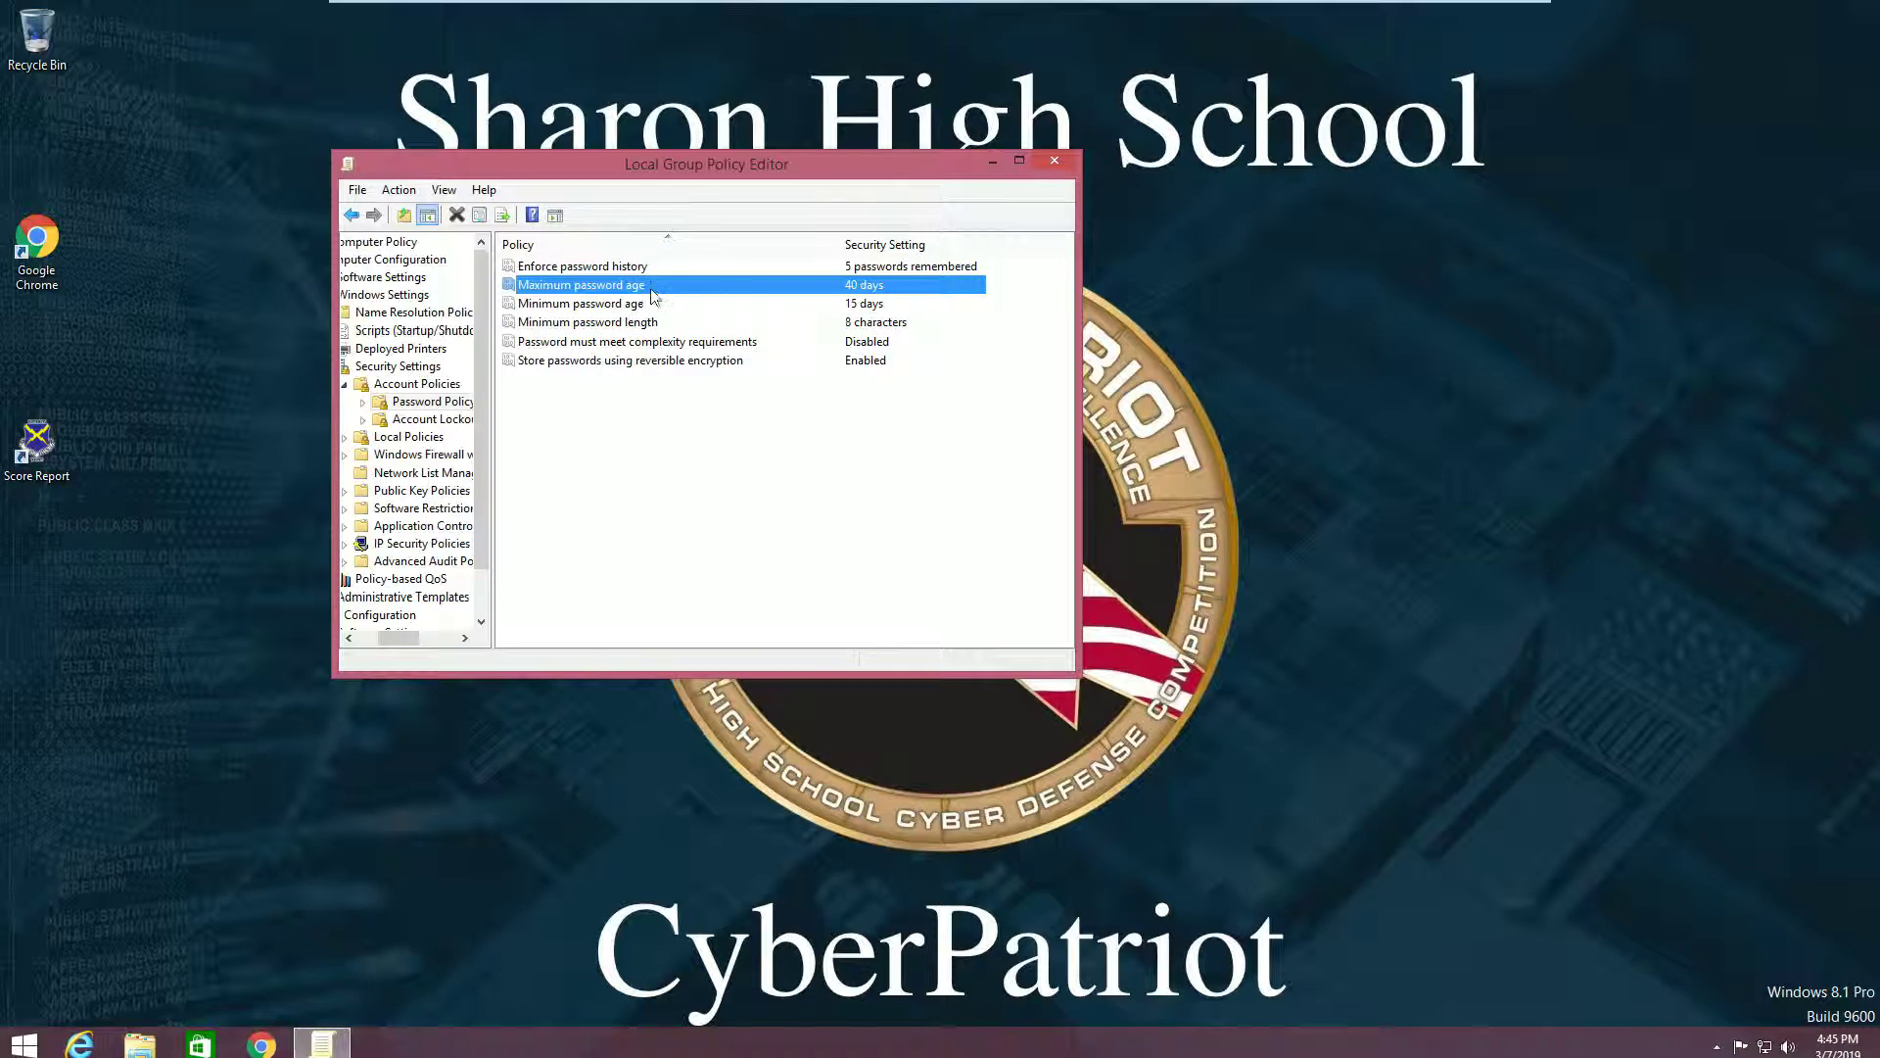
key(Down)
key(Down)
key(Down)
key(Return)
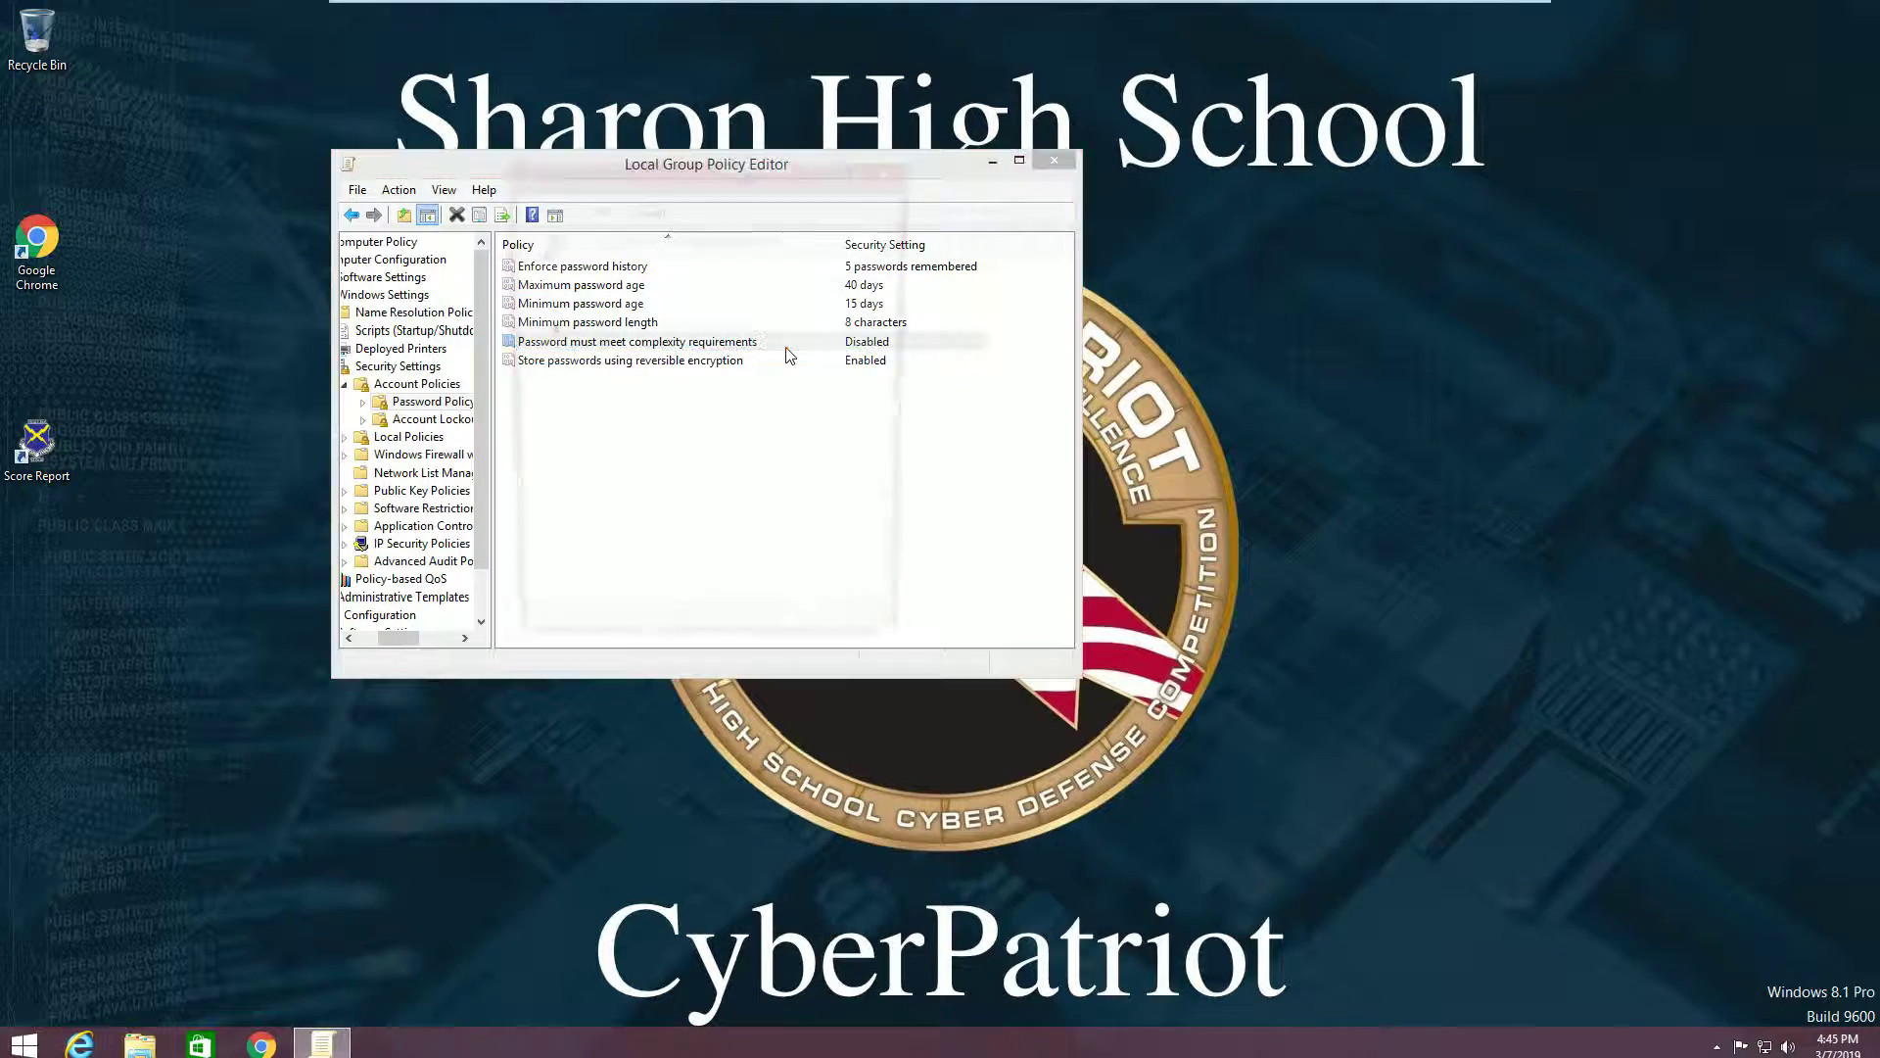
click(572, 309)
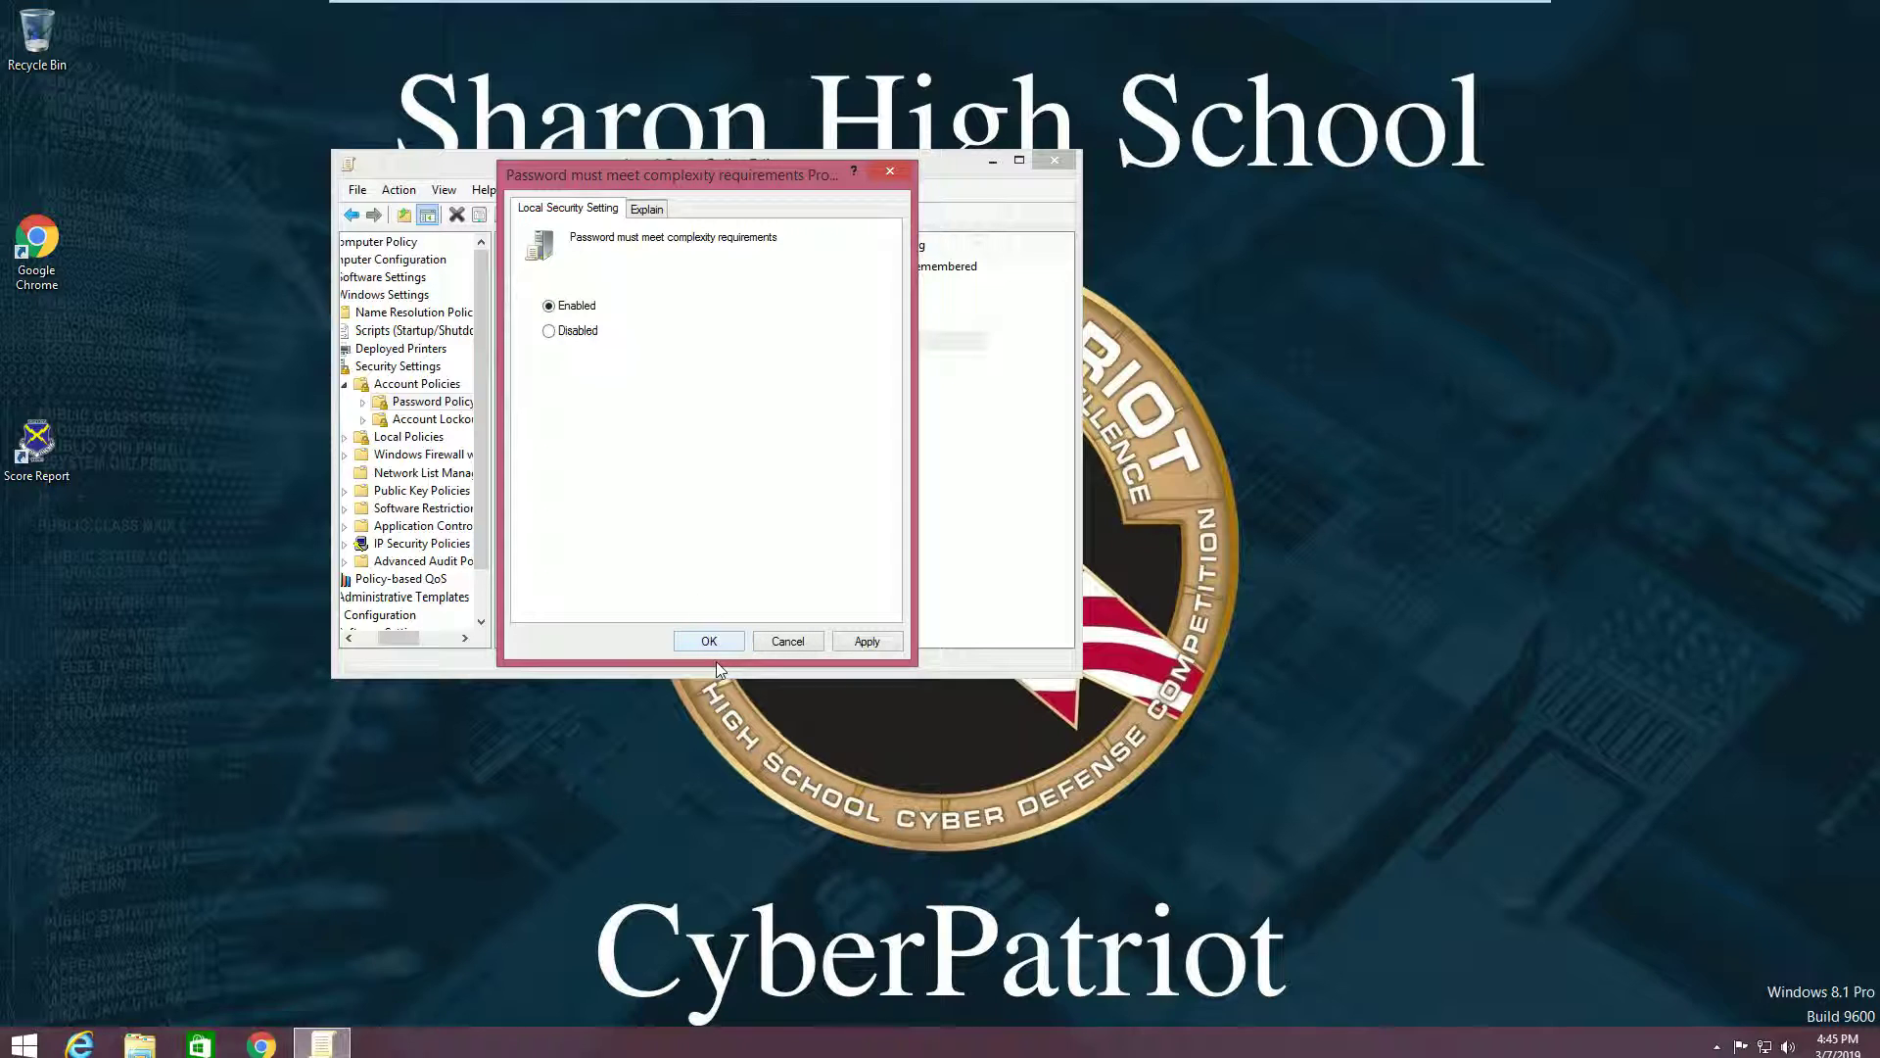
click(709, 641)
Disable storing passwords using reversible encryption and close the Group Policy Editor
click(665, 360)
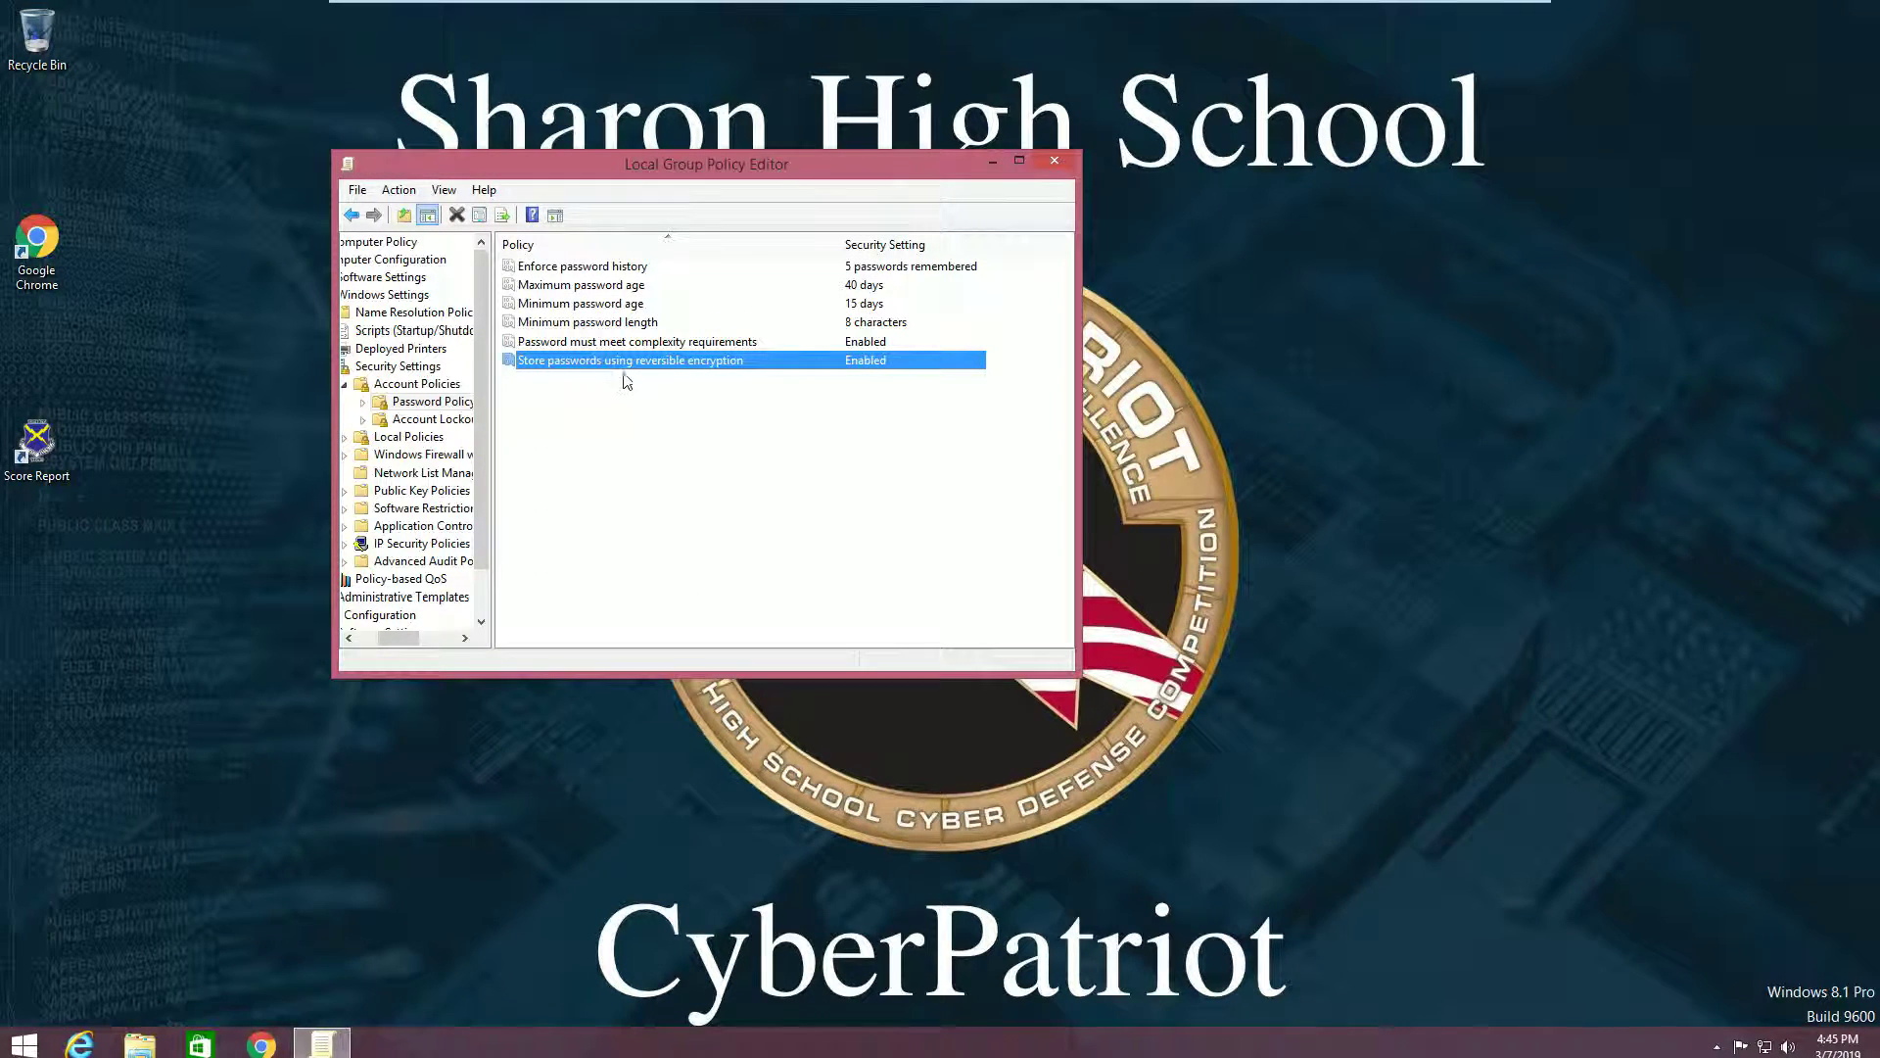
click(625, 384)
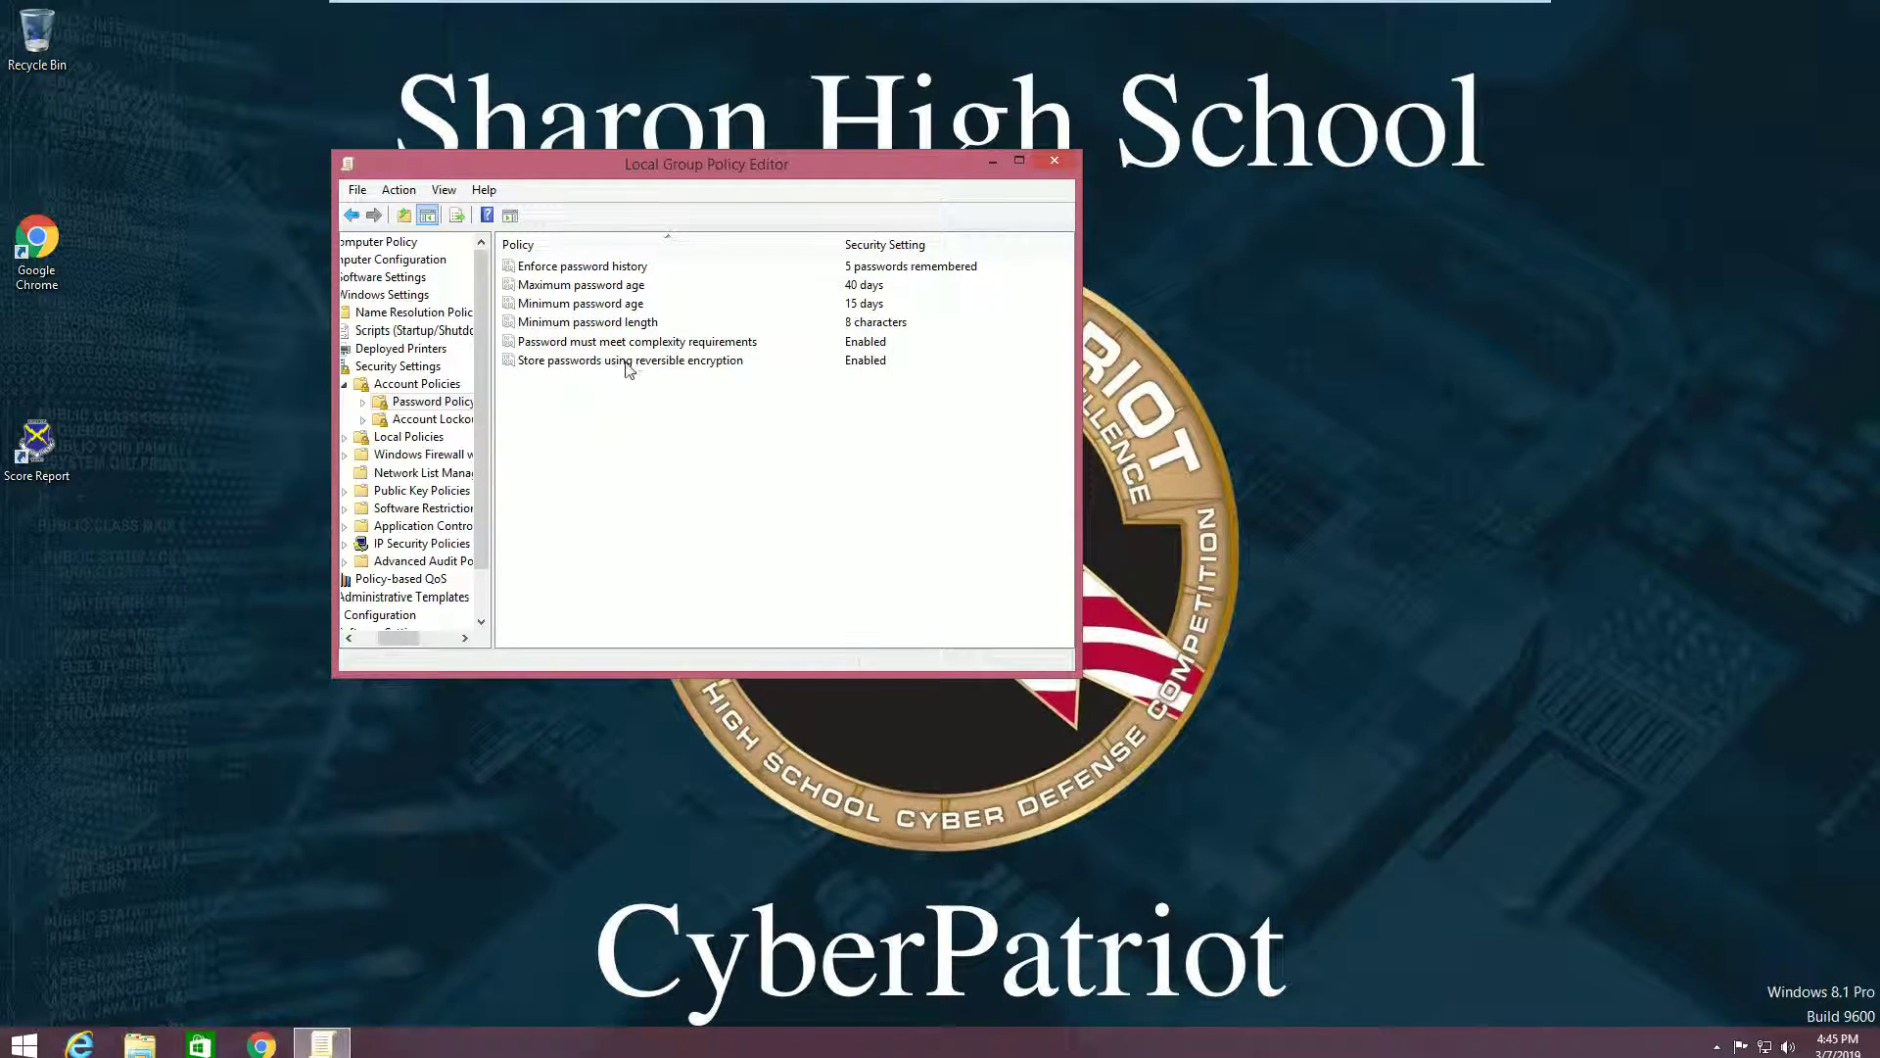
double_click(708, 366)
click(576, 334)
click(709, 638)
click(850, 380)
click(707, 362)
click(705, 397)
click(1056, 162)
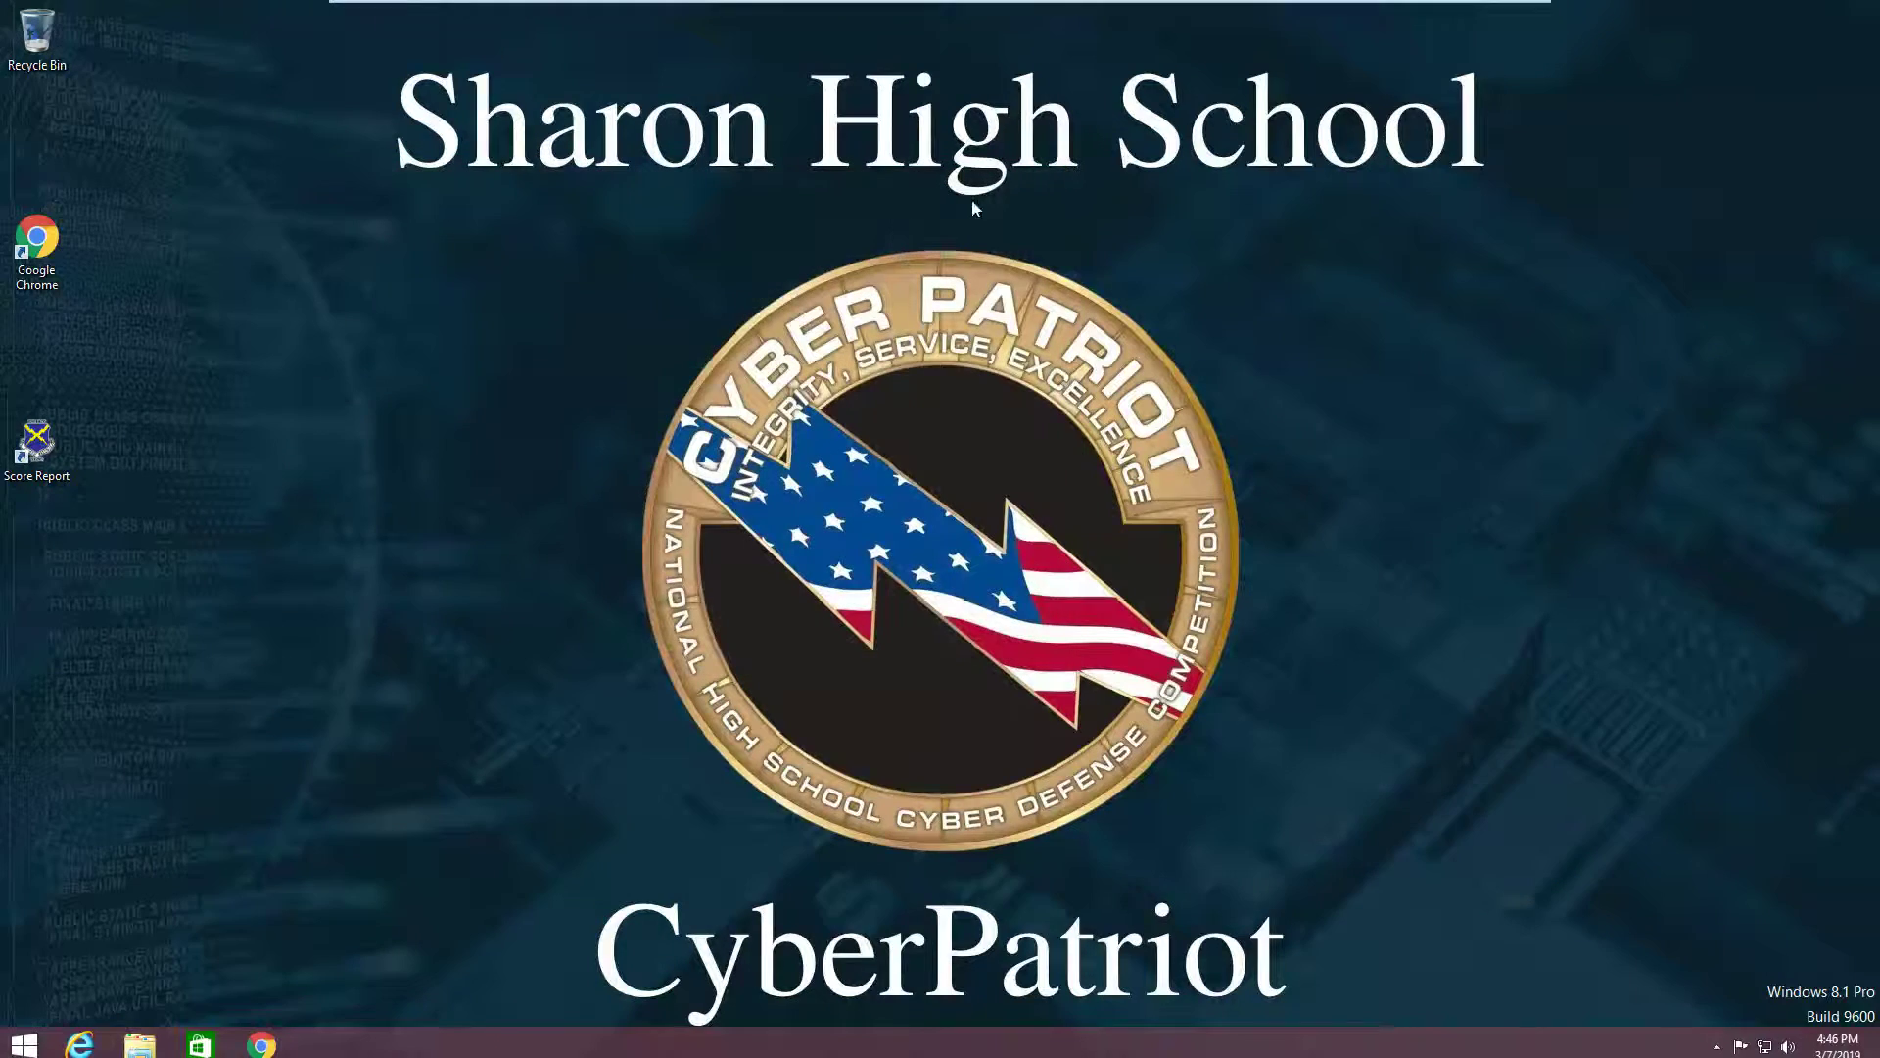
Check the score report at 11/16, close Chrome, and rerun gpedit from Run
double_click(56, 448)
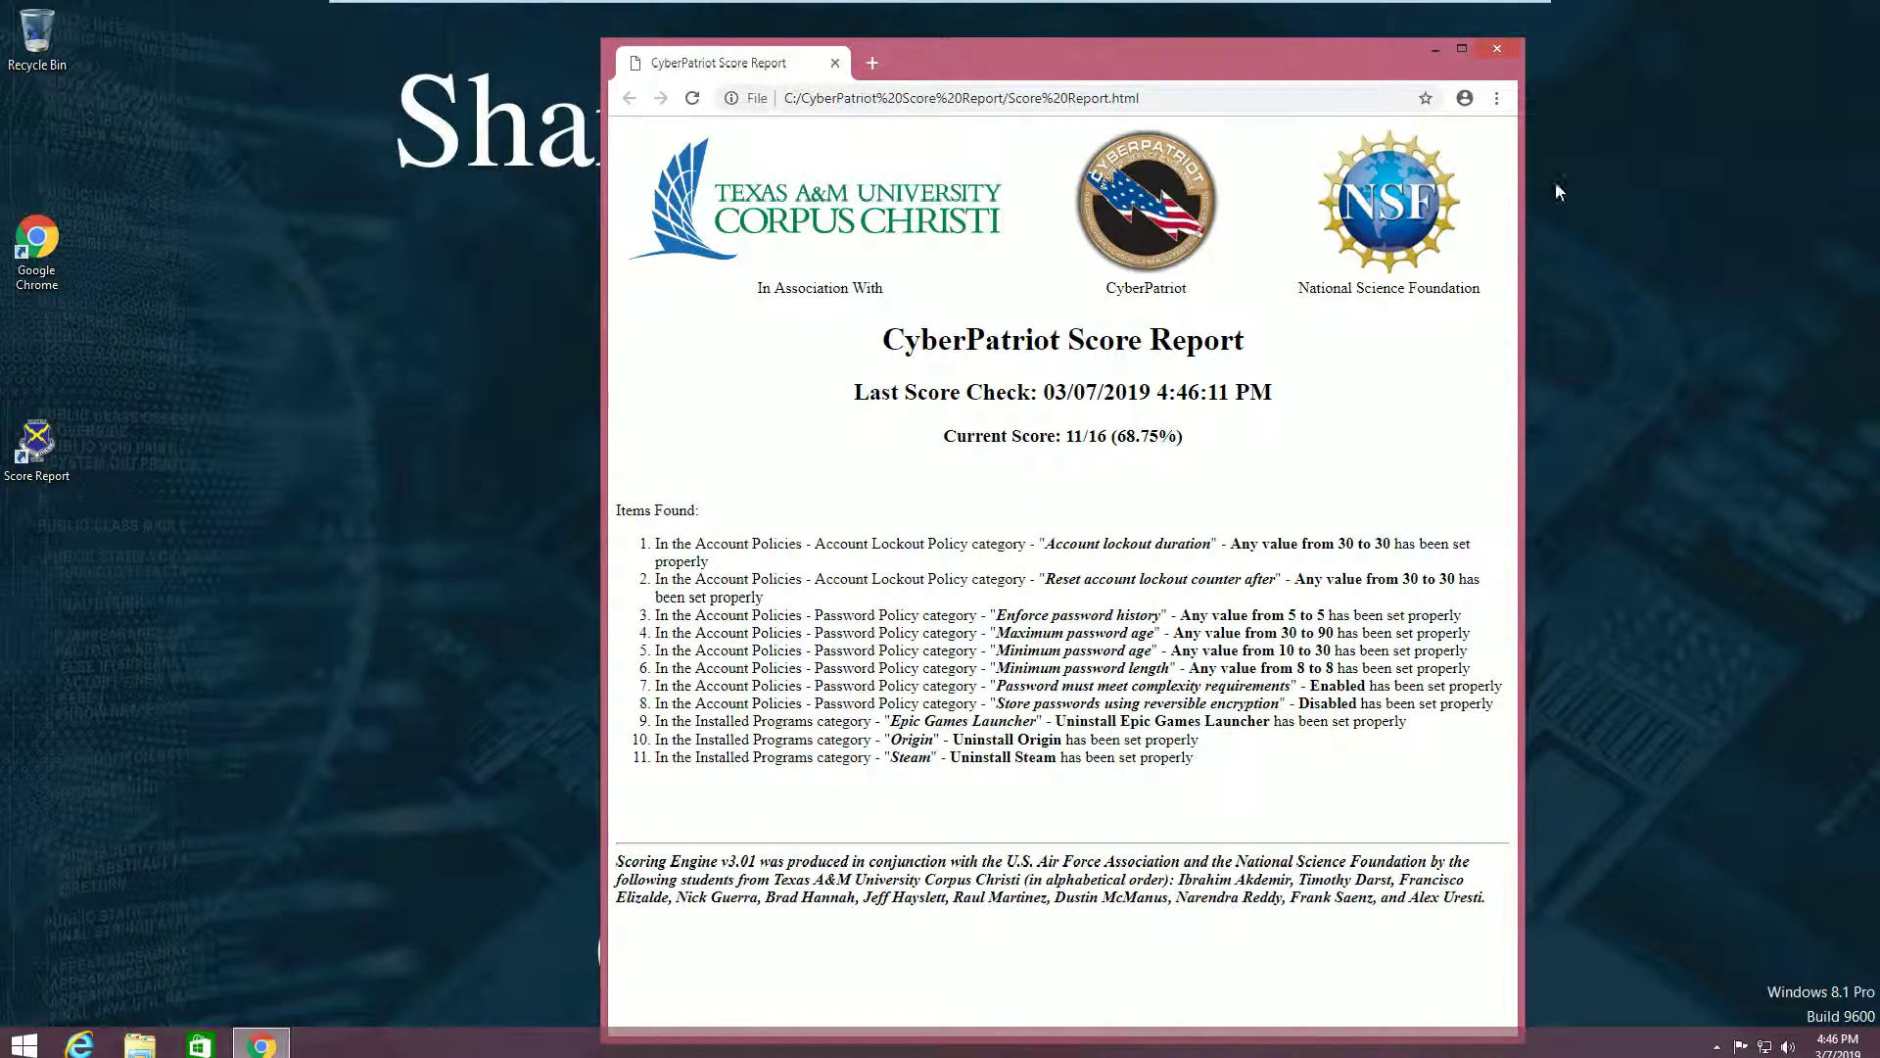
click(1495, 51)
key(super+r)
key(Return)
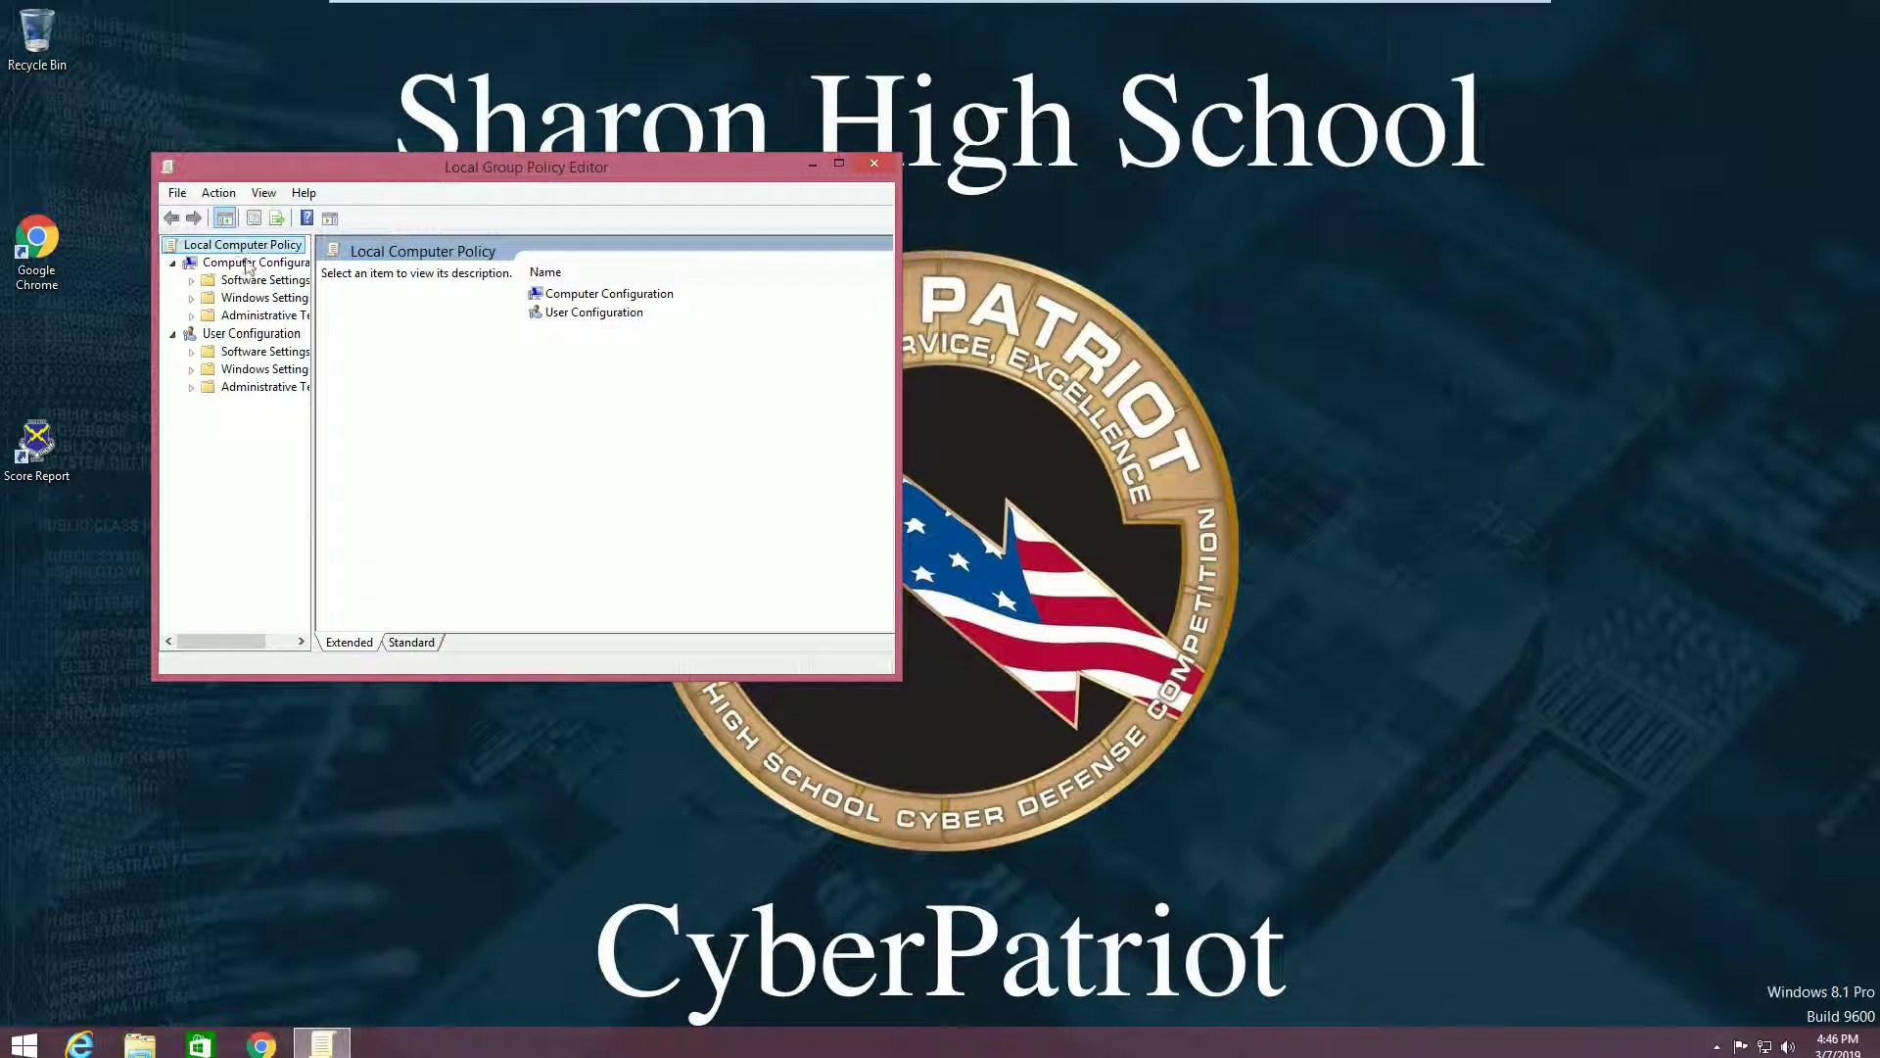
Expand Security Settings > Account Policies and display the Account Lockout Policy settings
click(190, 298)
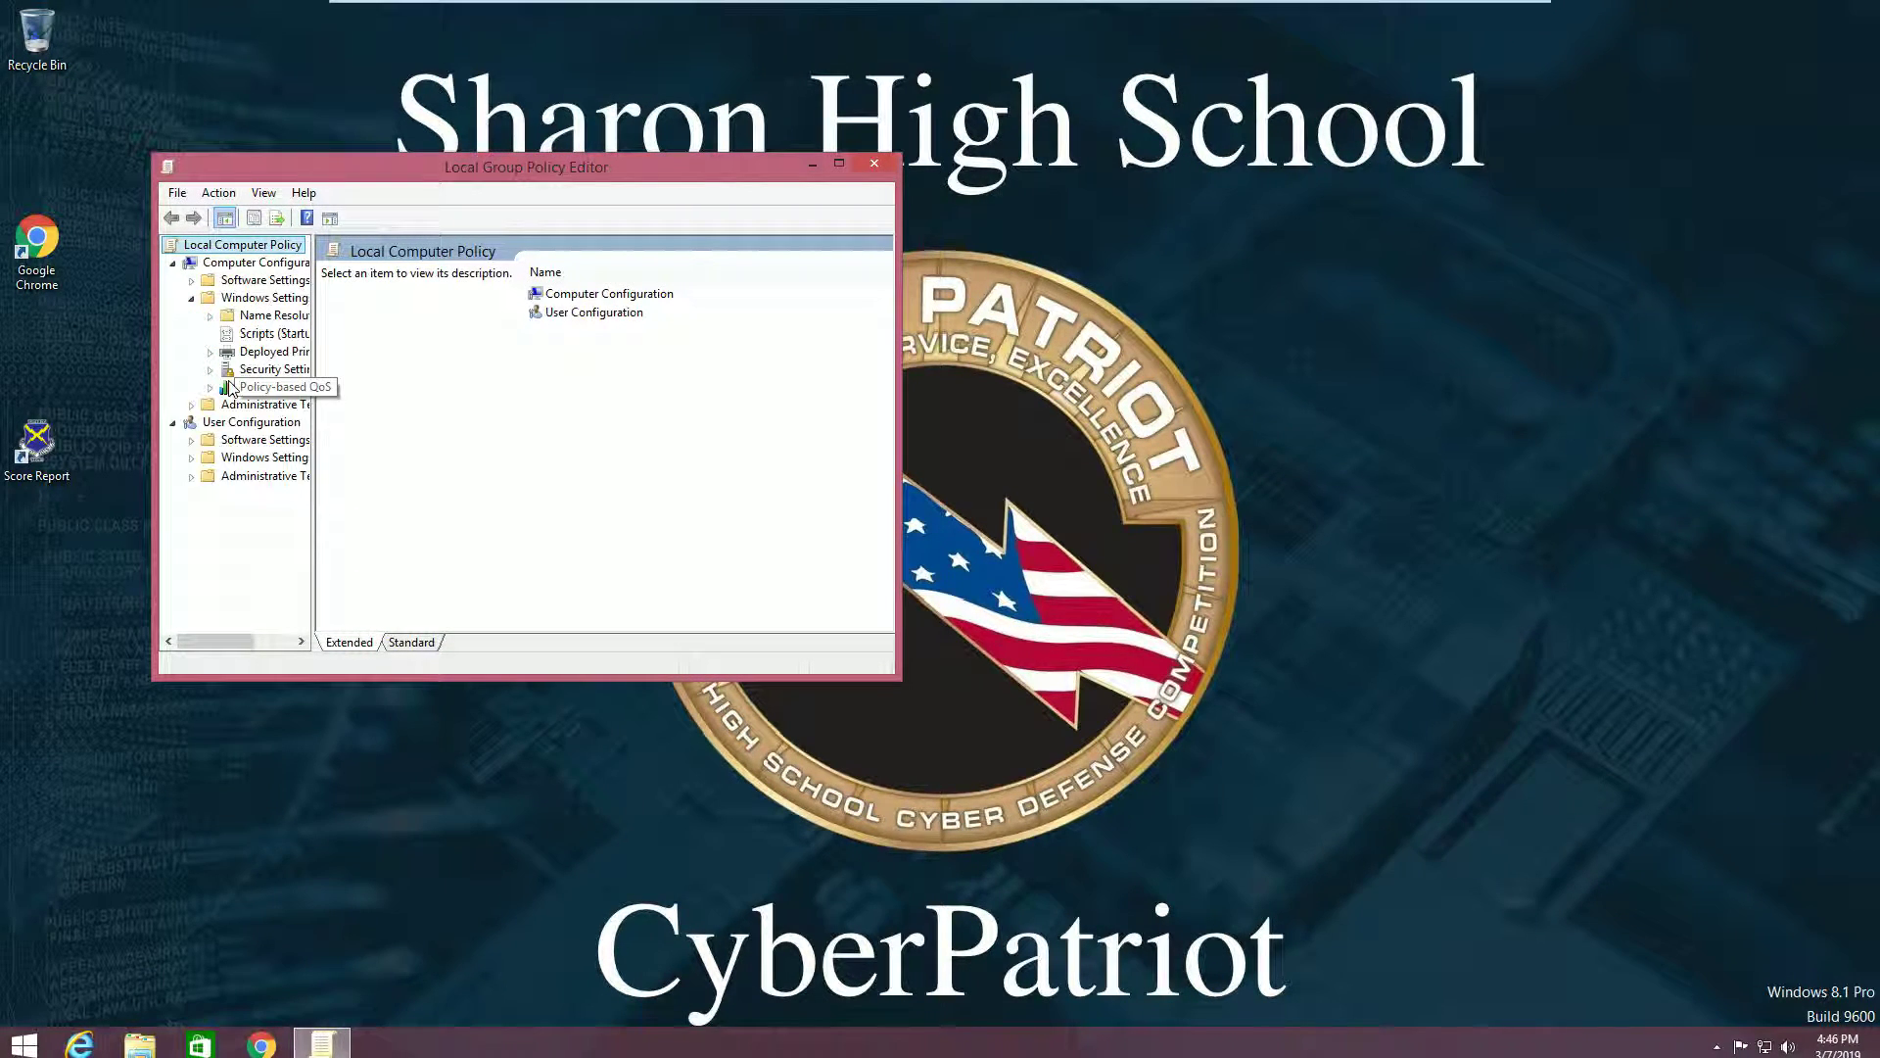
click(209, 370)
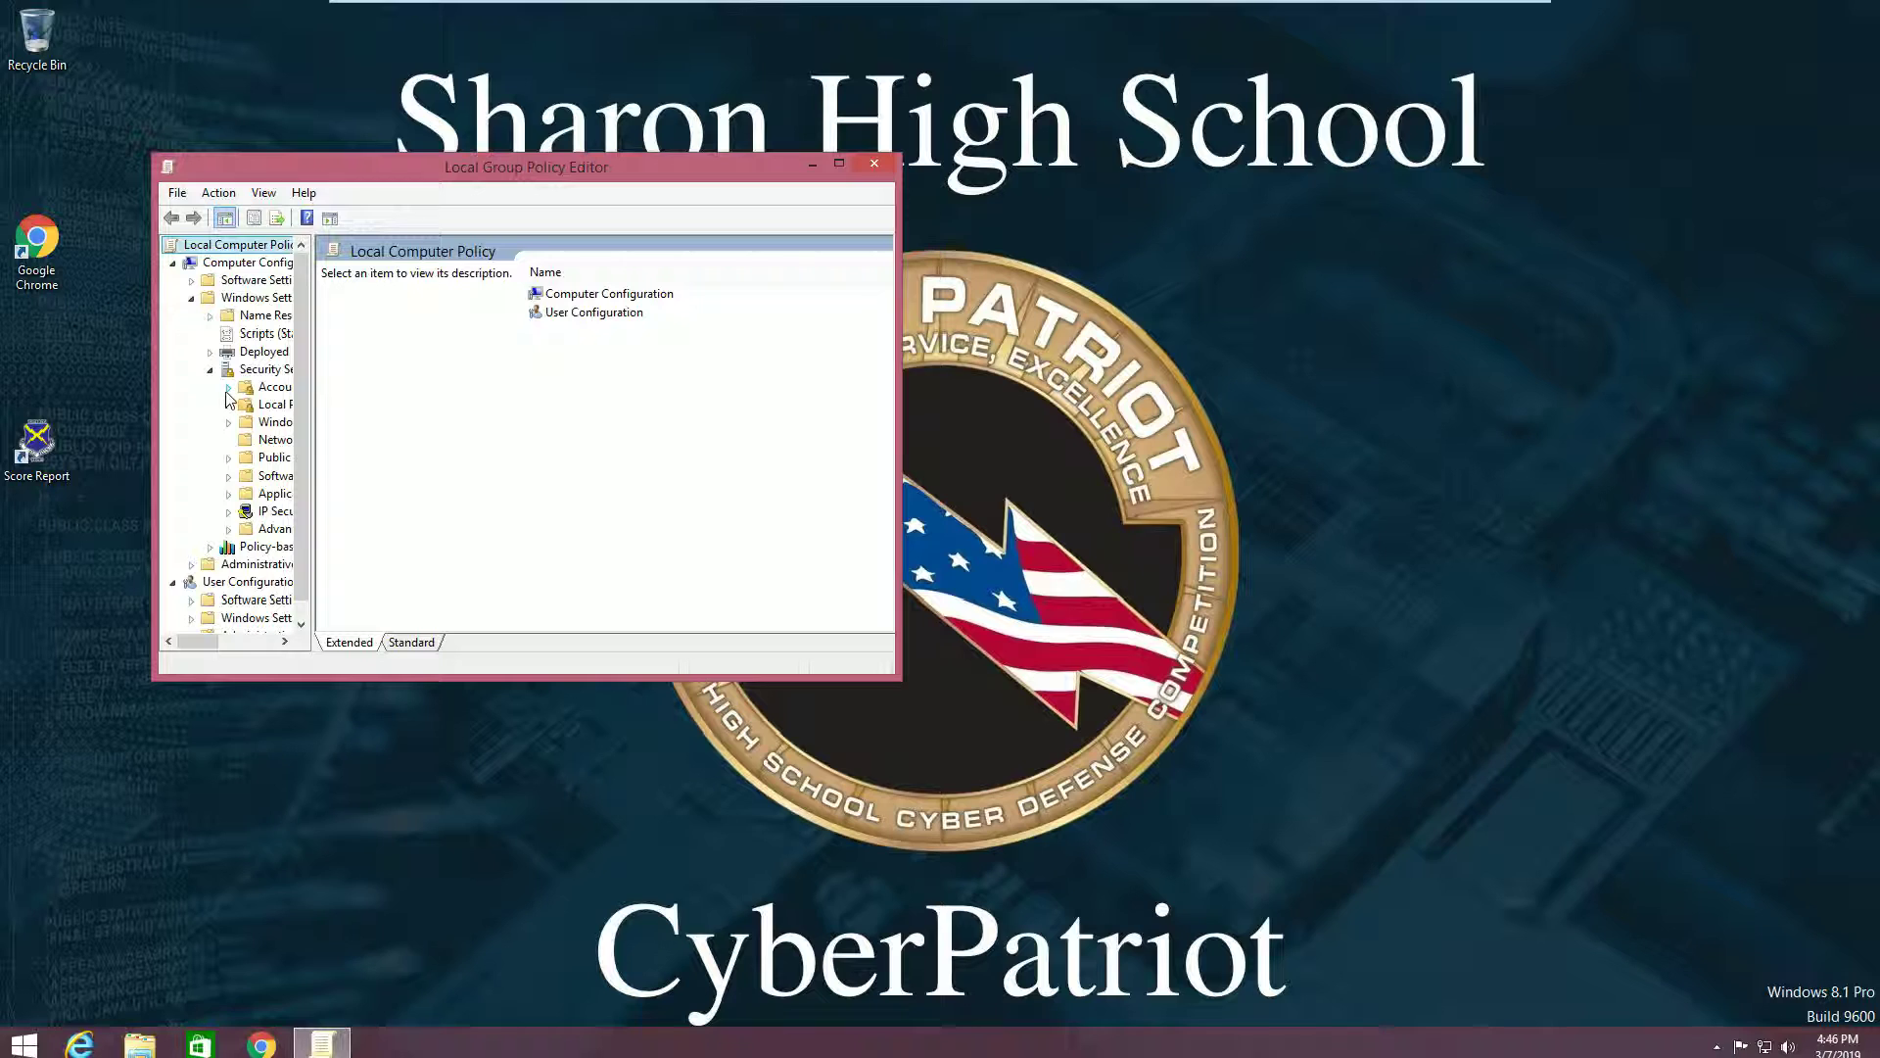
click(229, 387)
drag(199, 640, 216, 641)
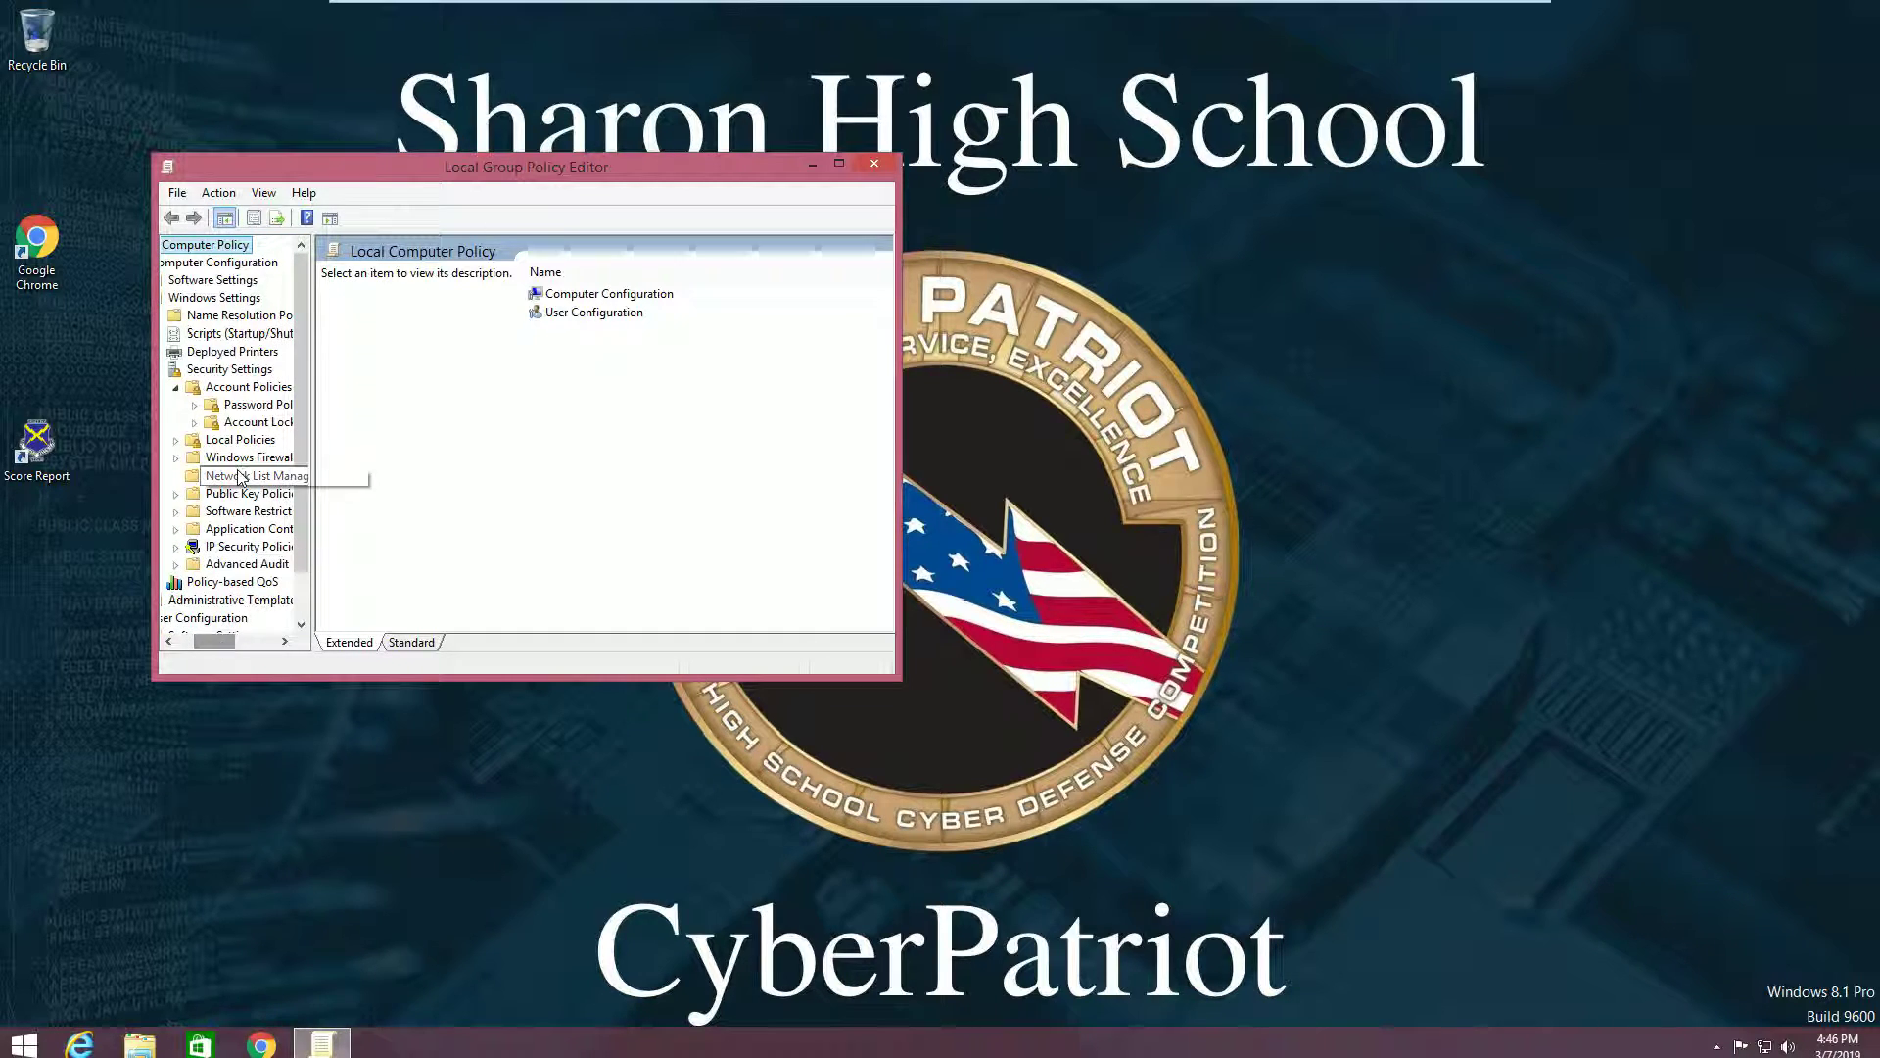
click(256, 422)
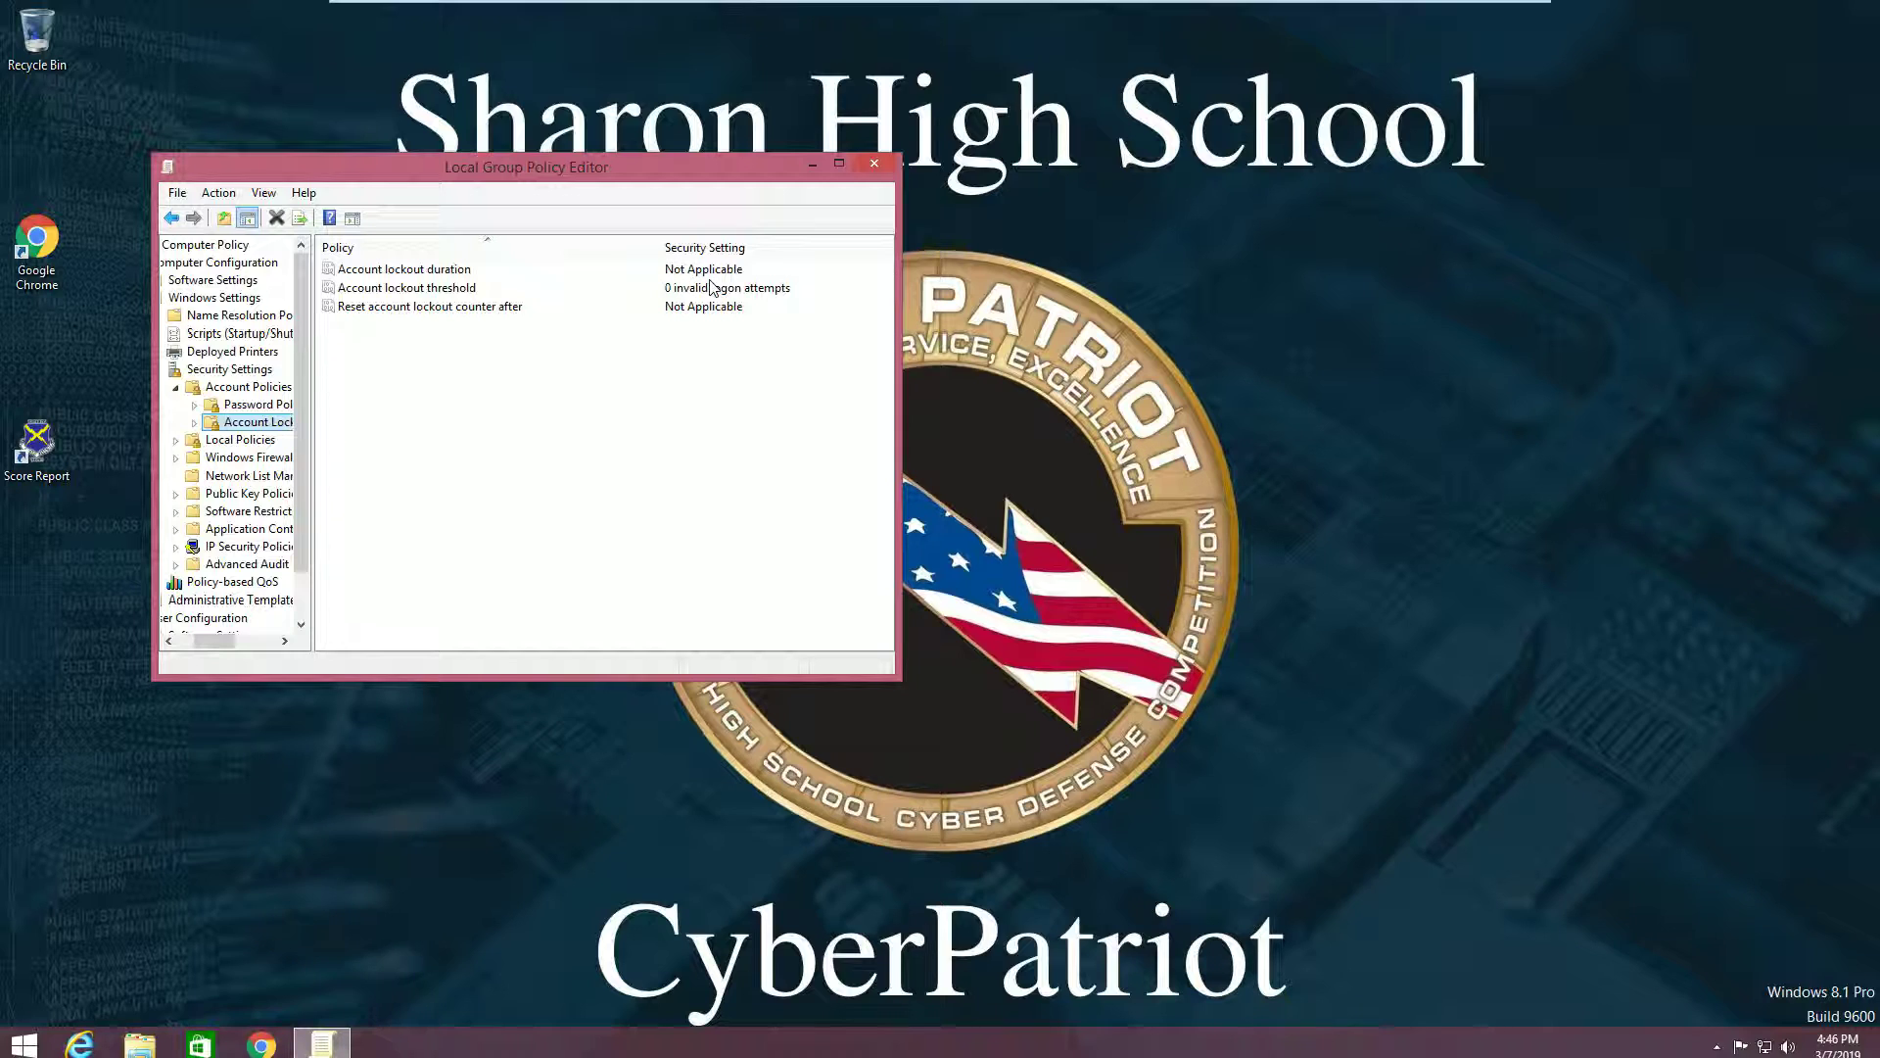
click(396, 274)
key(Down)
key(Down)
click(449, 328)
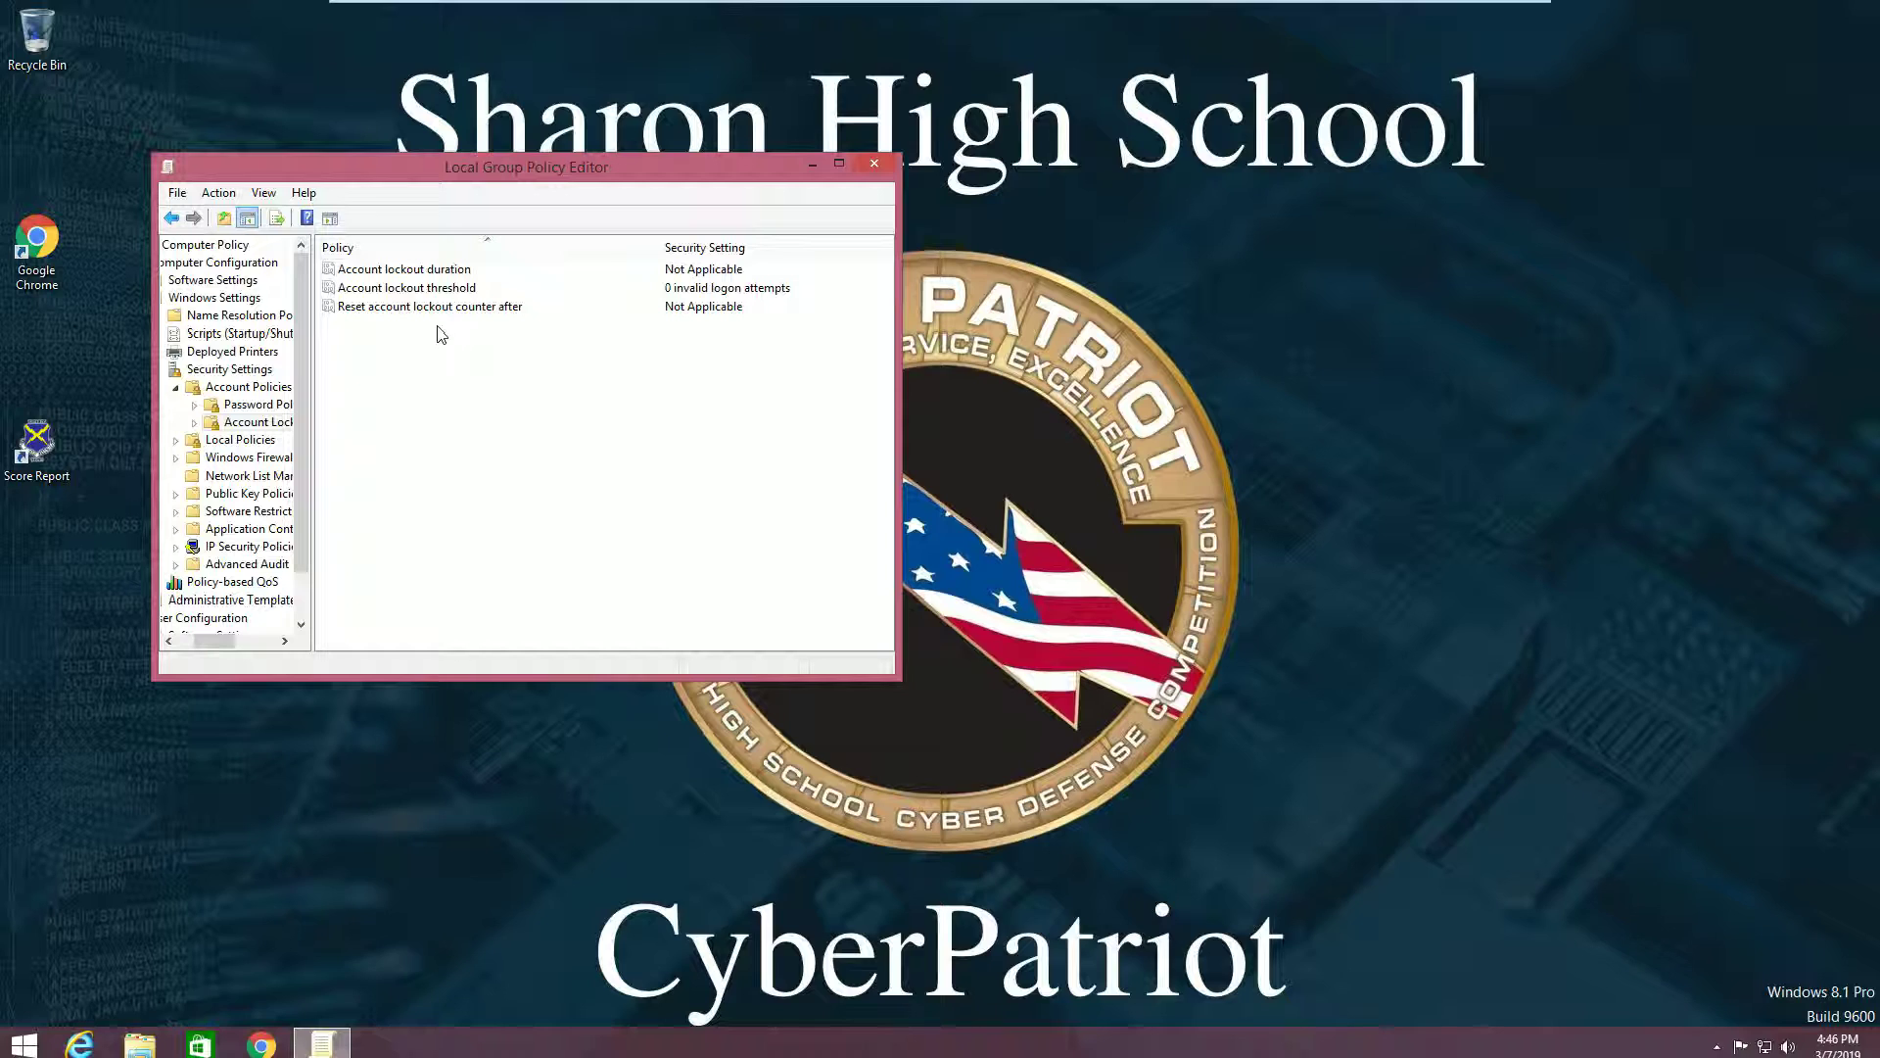
click(384, 306)
click(387, 319)
click(388, 307)
key(Up)
click(522, 352)
Set the lockout threshold to 10 attempts, accept the 30-minute suggestions, and reopen the score report
double_click(724, 272)
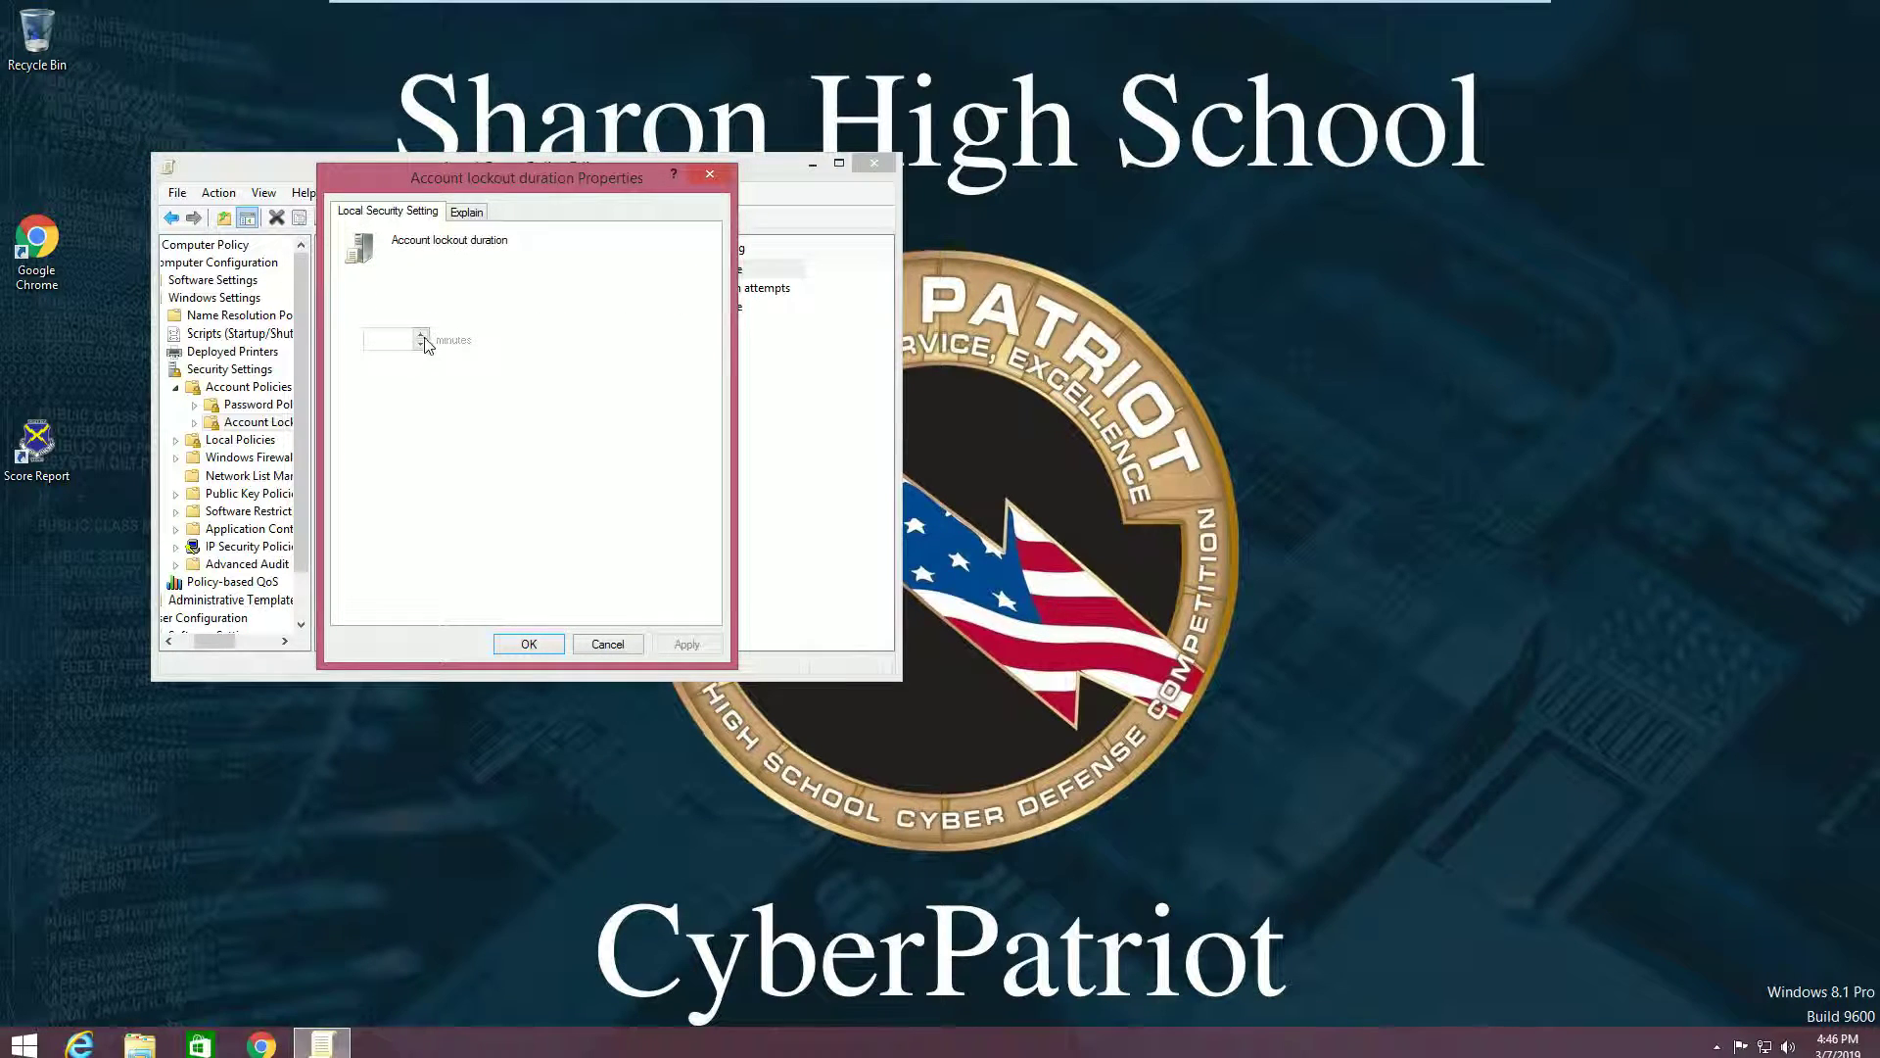
click(709, 174)
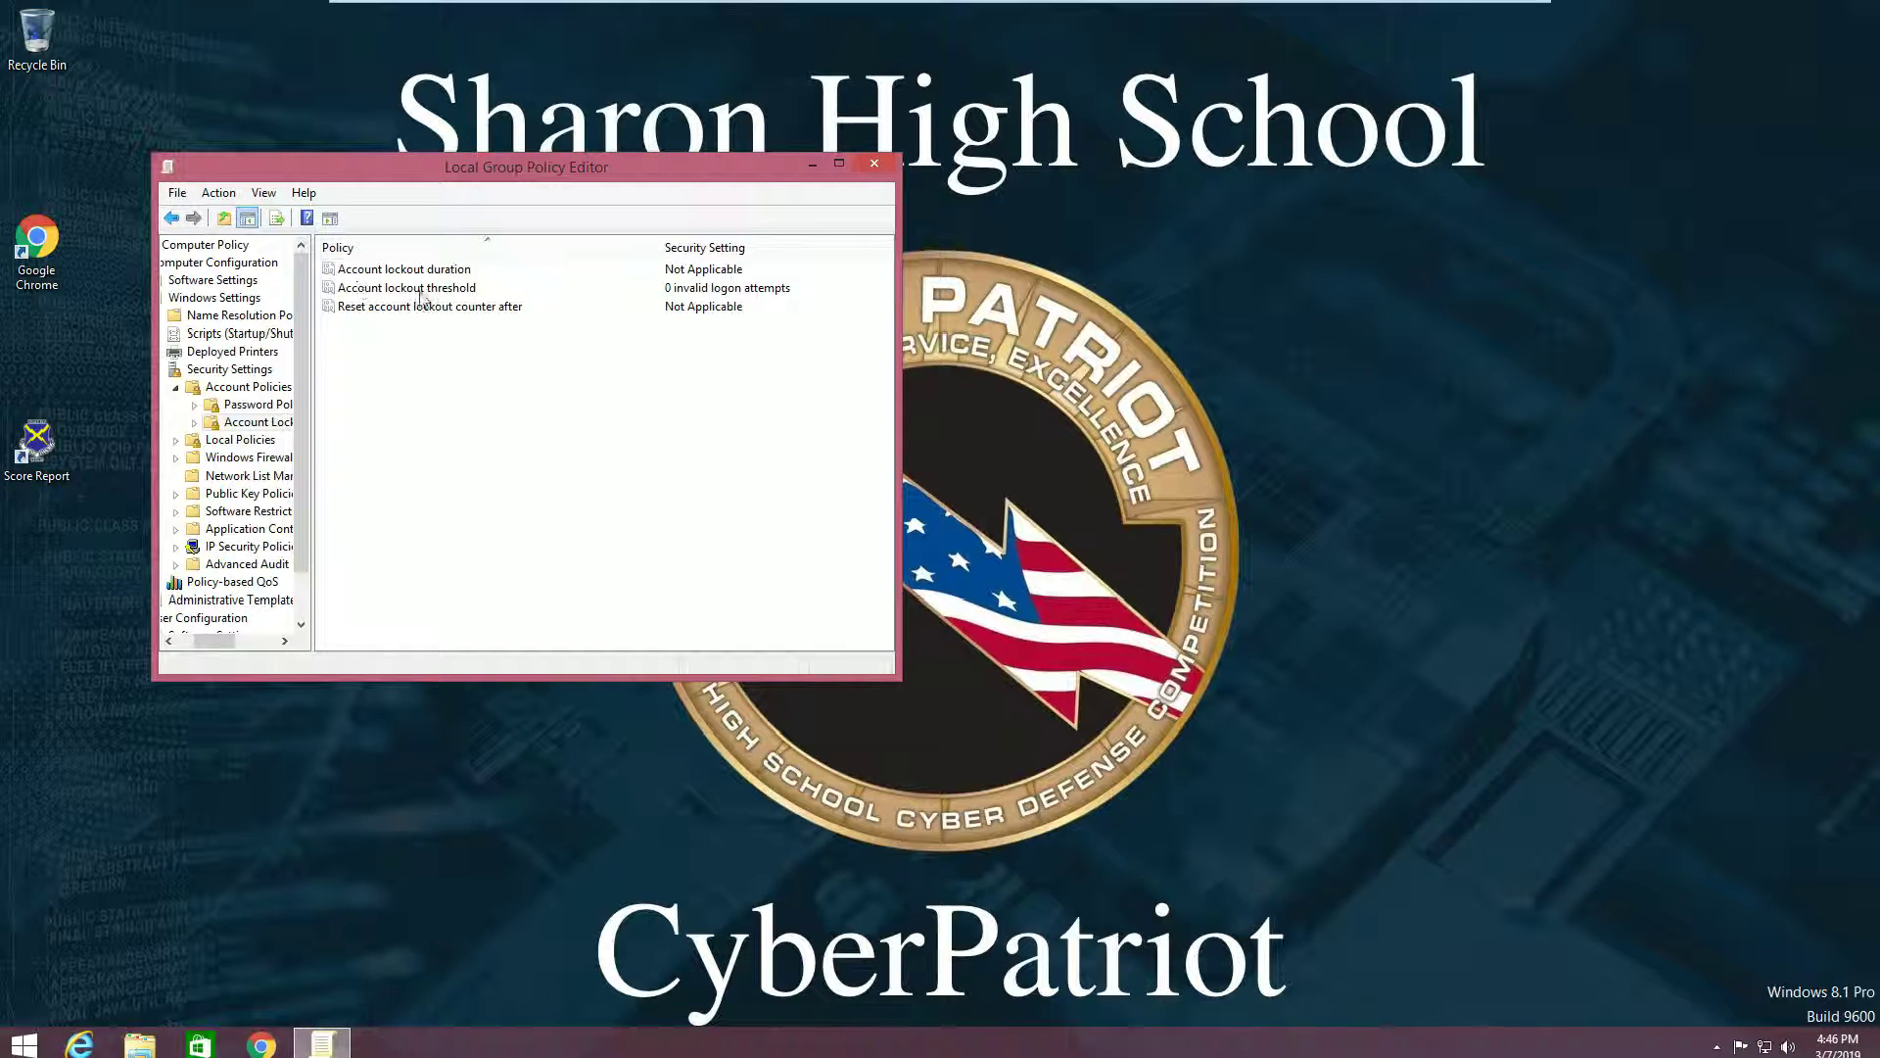
double_click(734, 294)
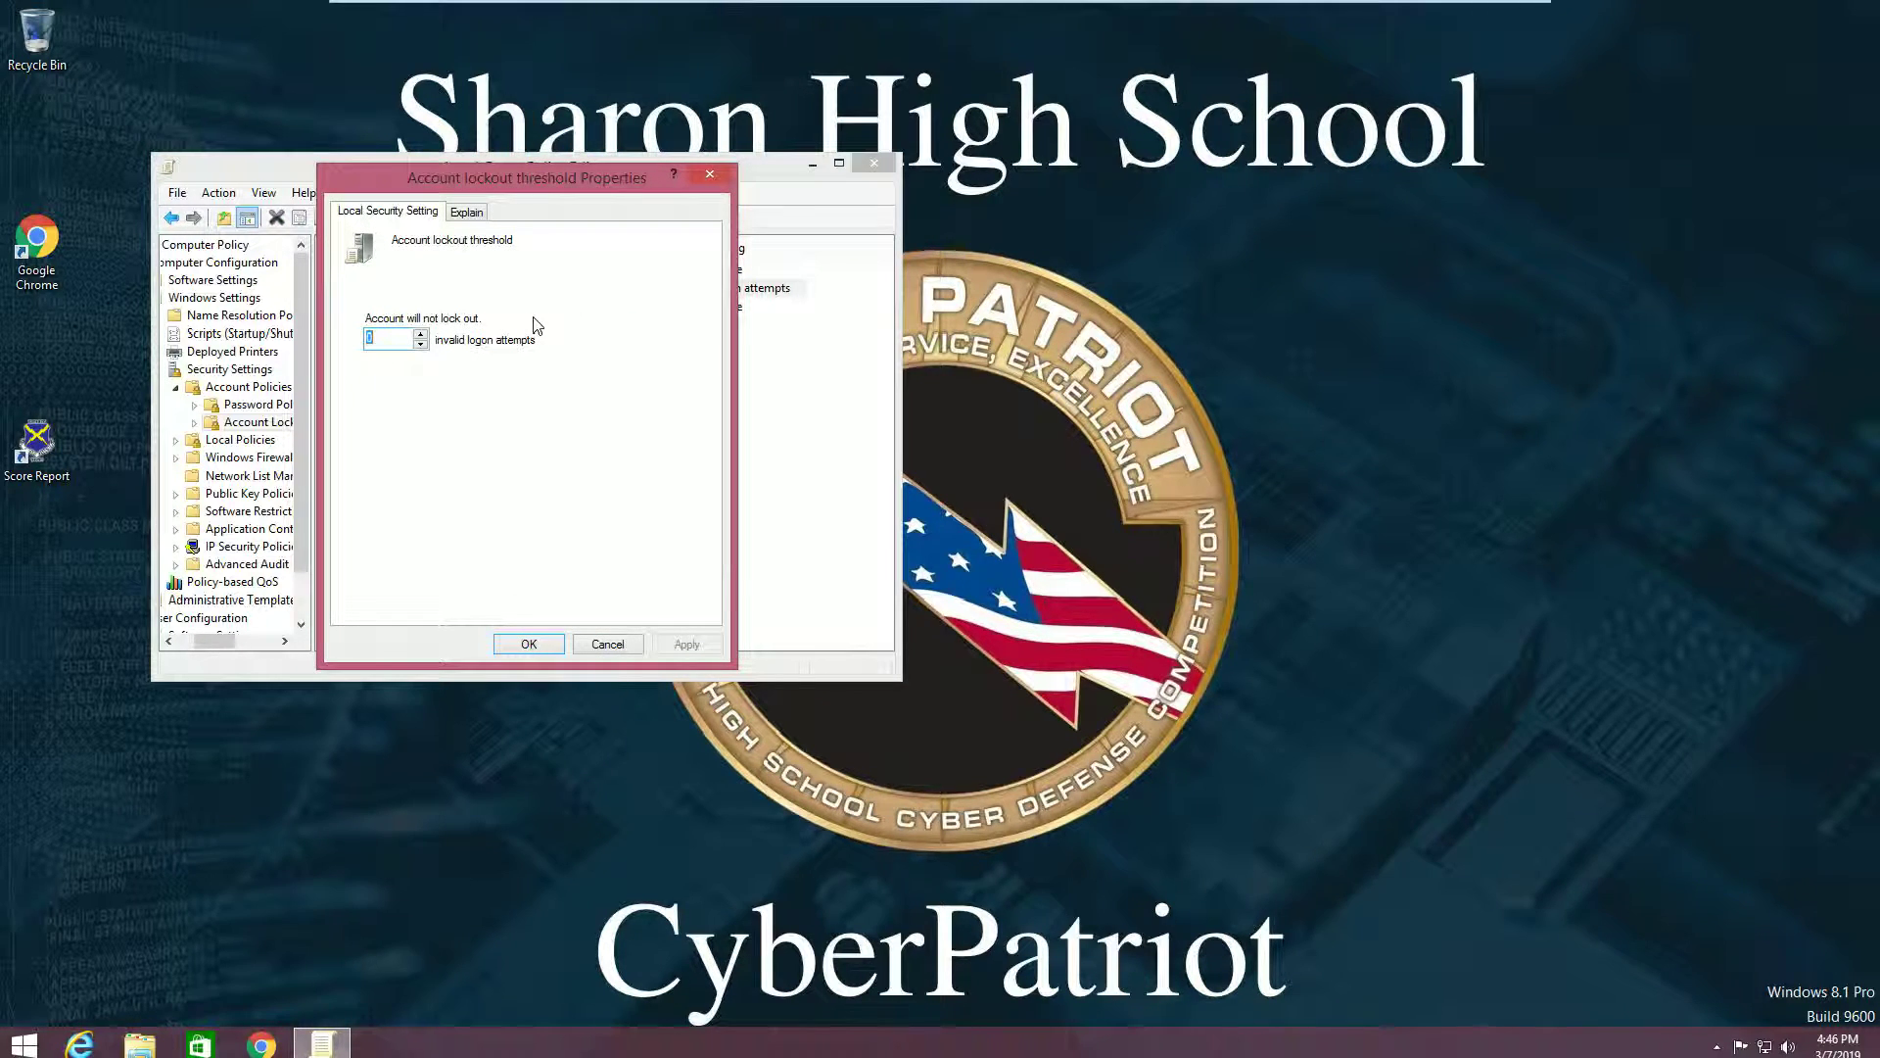
key(BackSpace)
text(10)
click(529, 644)
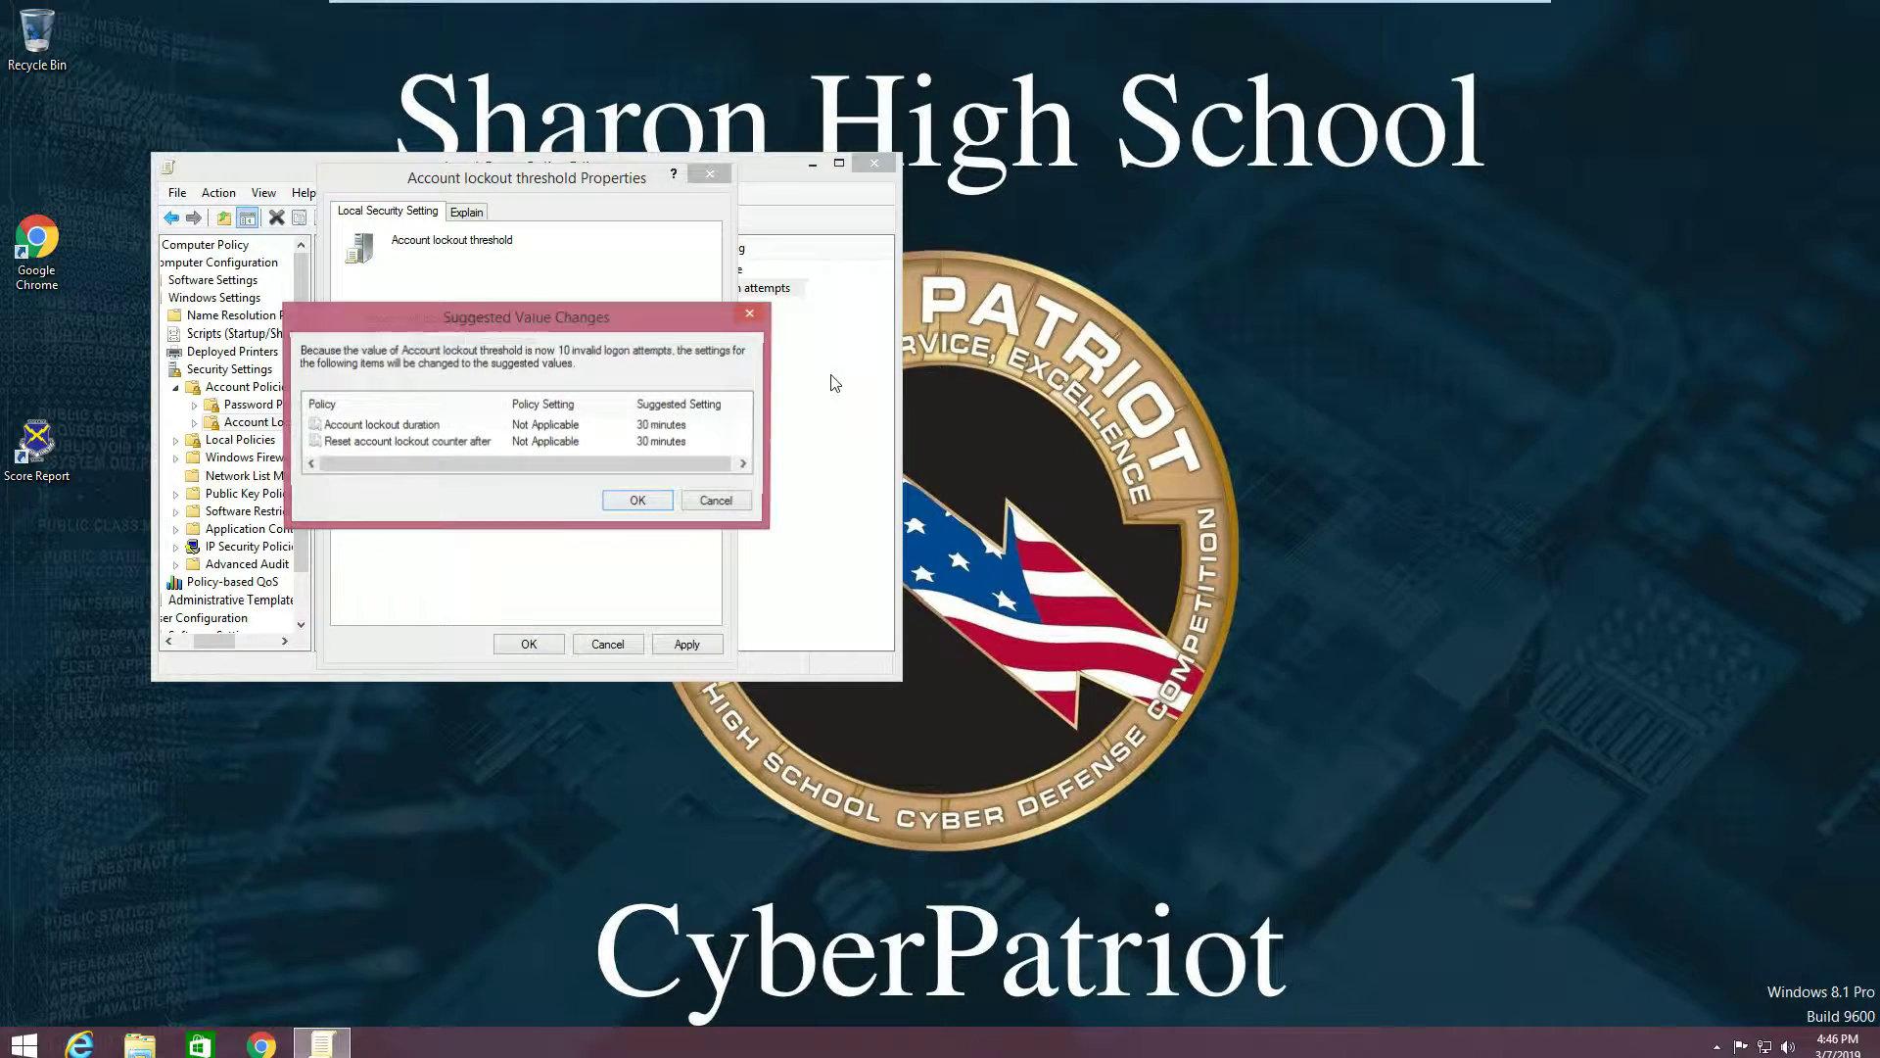
mouse_move(537, 321)
mouse_down()
mouse_move(564, 315)
mouse_move(535, 318)
mouse_up()
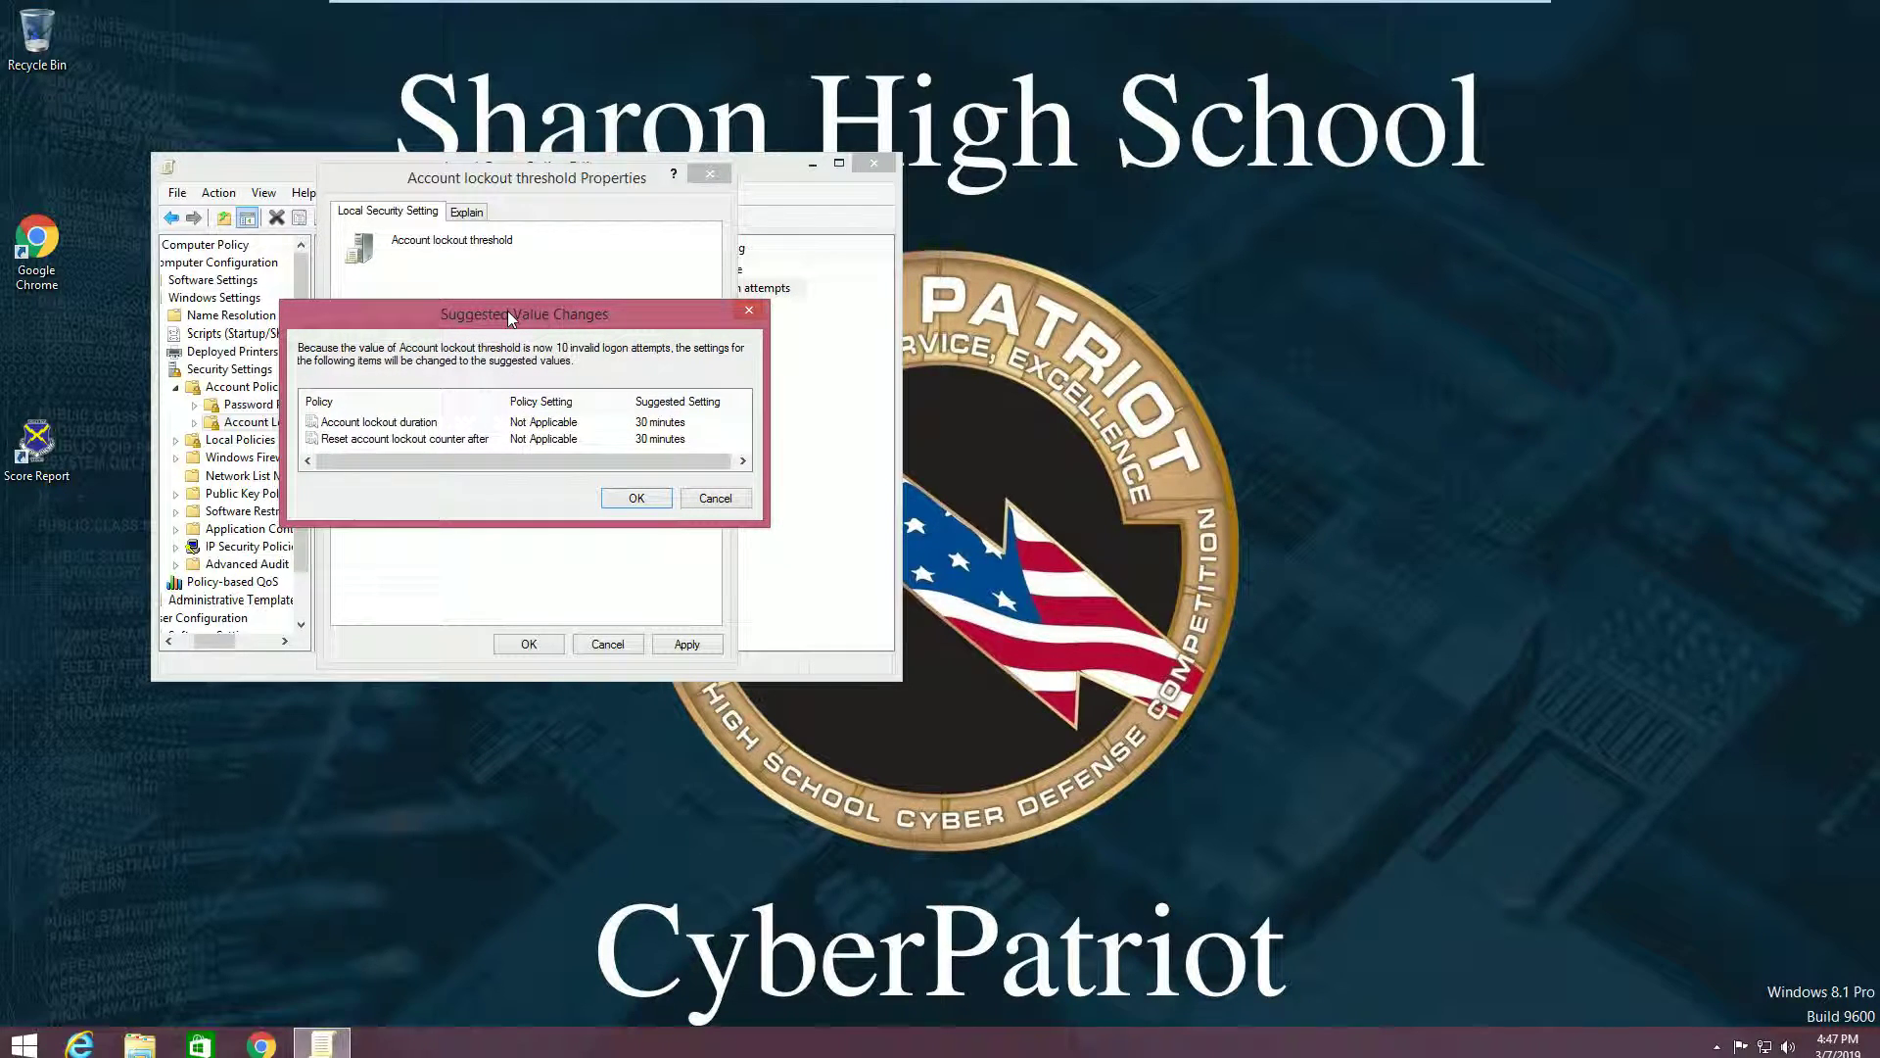
drag(566, 311, 516, 276)
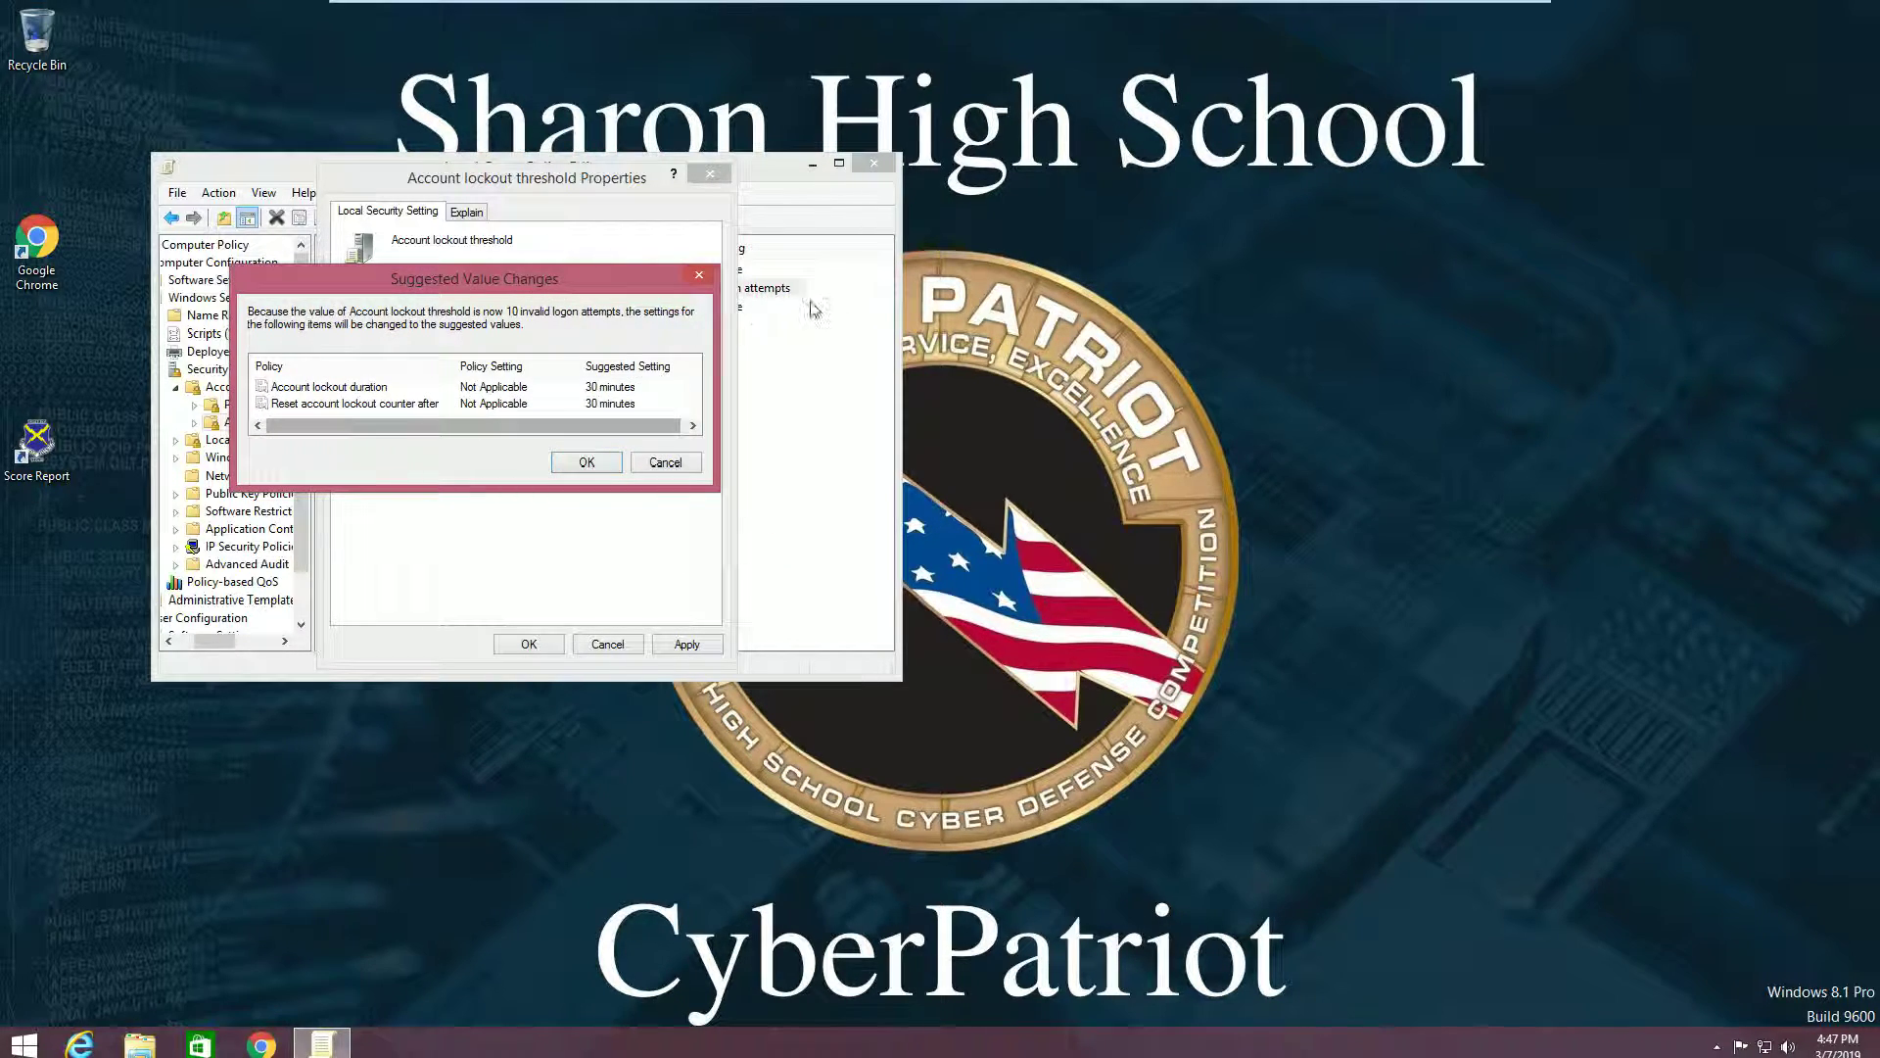
click(586, 462)
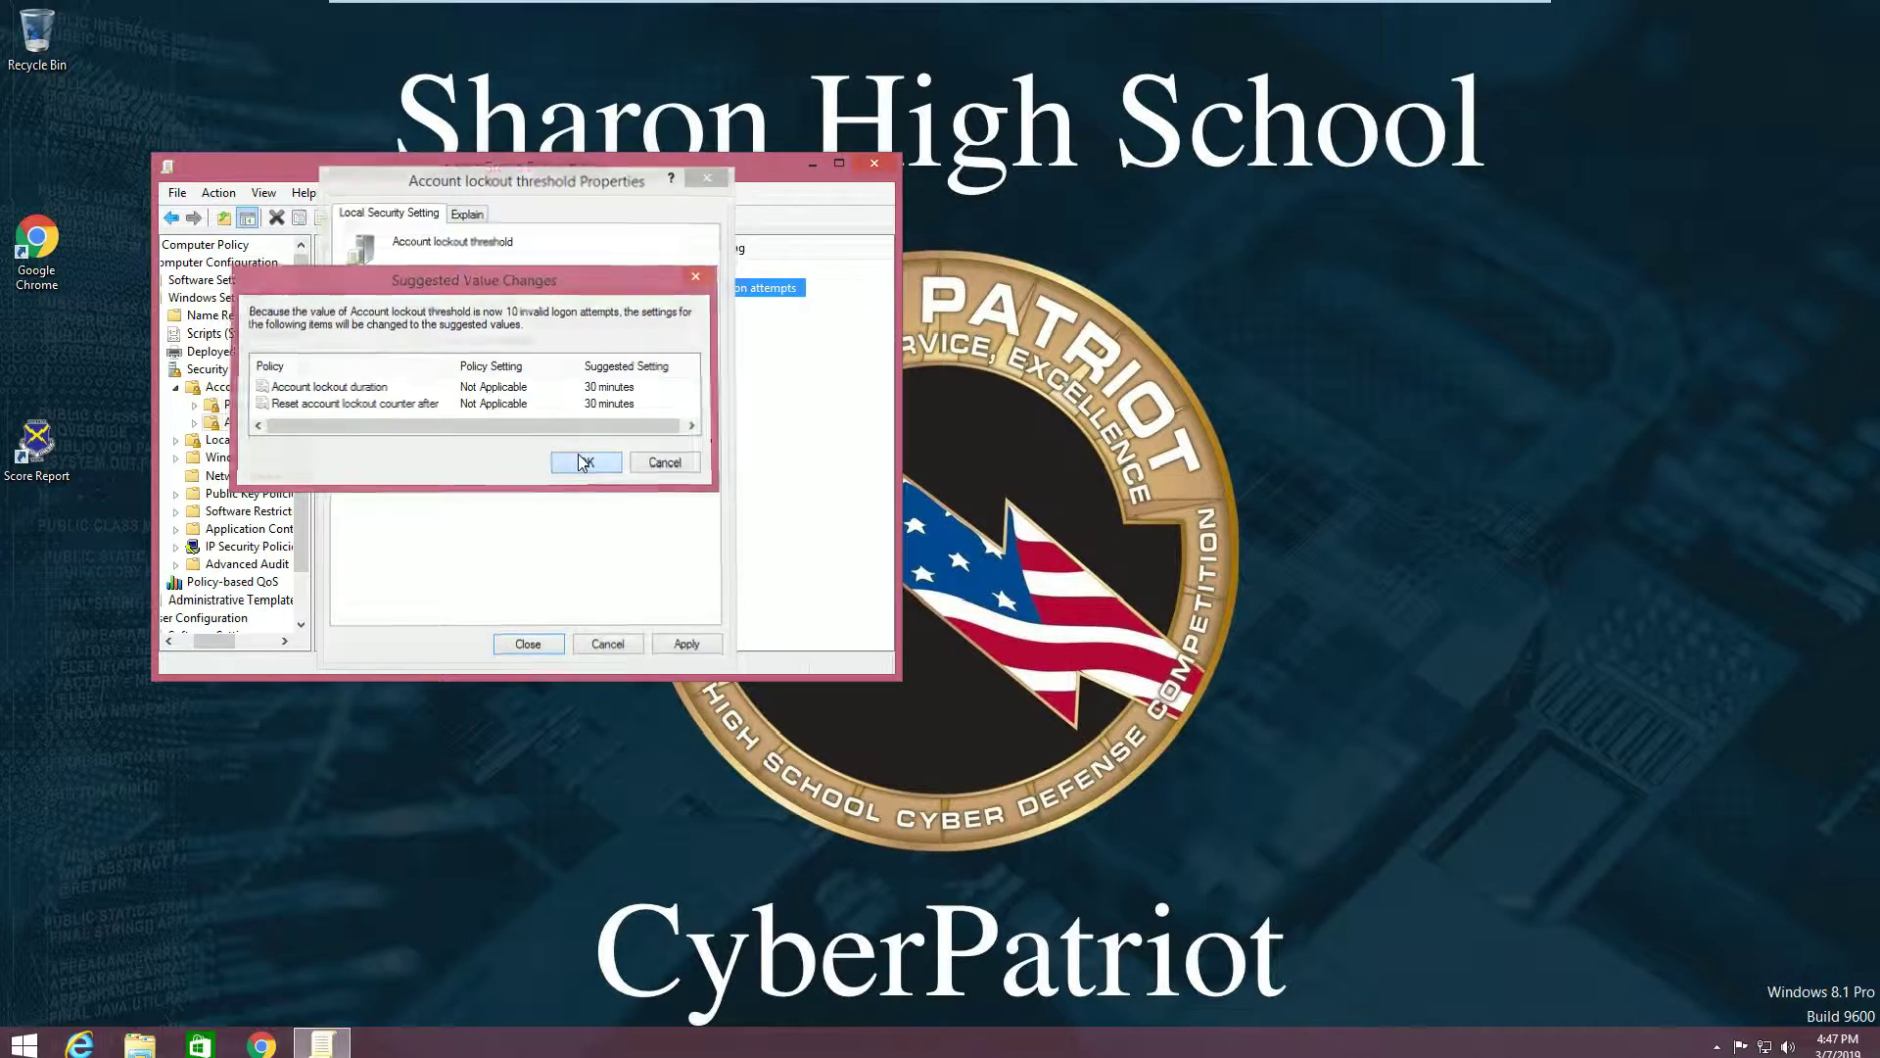
click(886, 164)
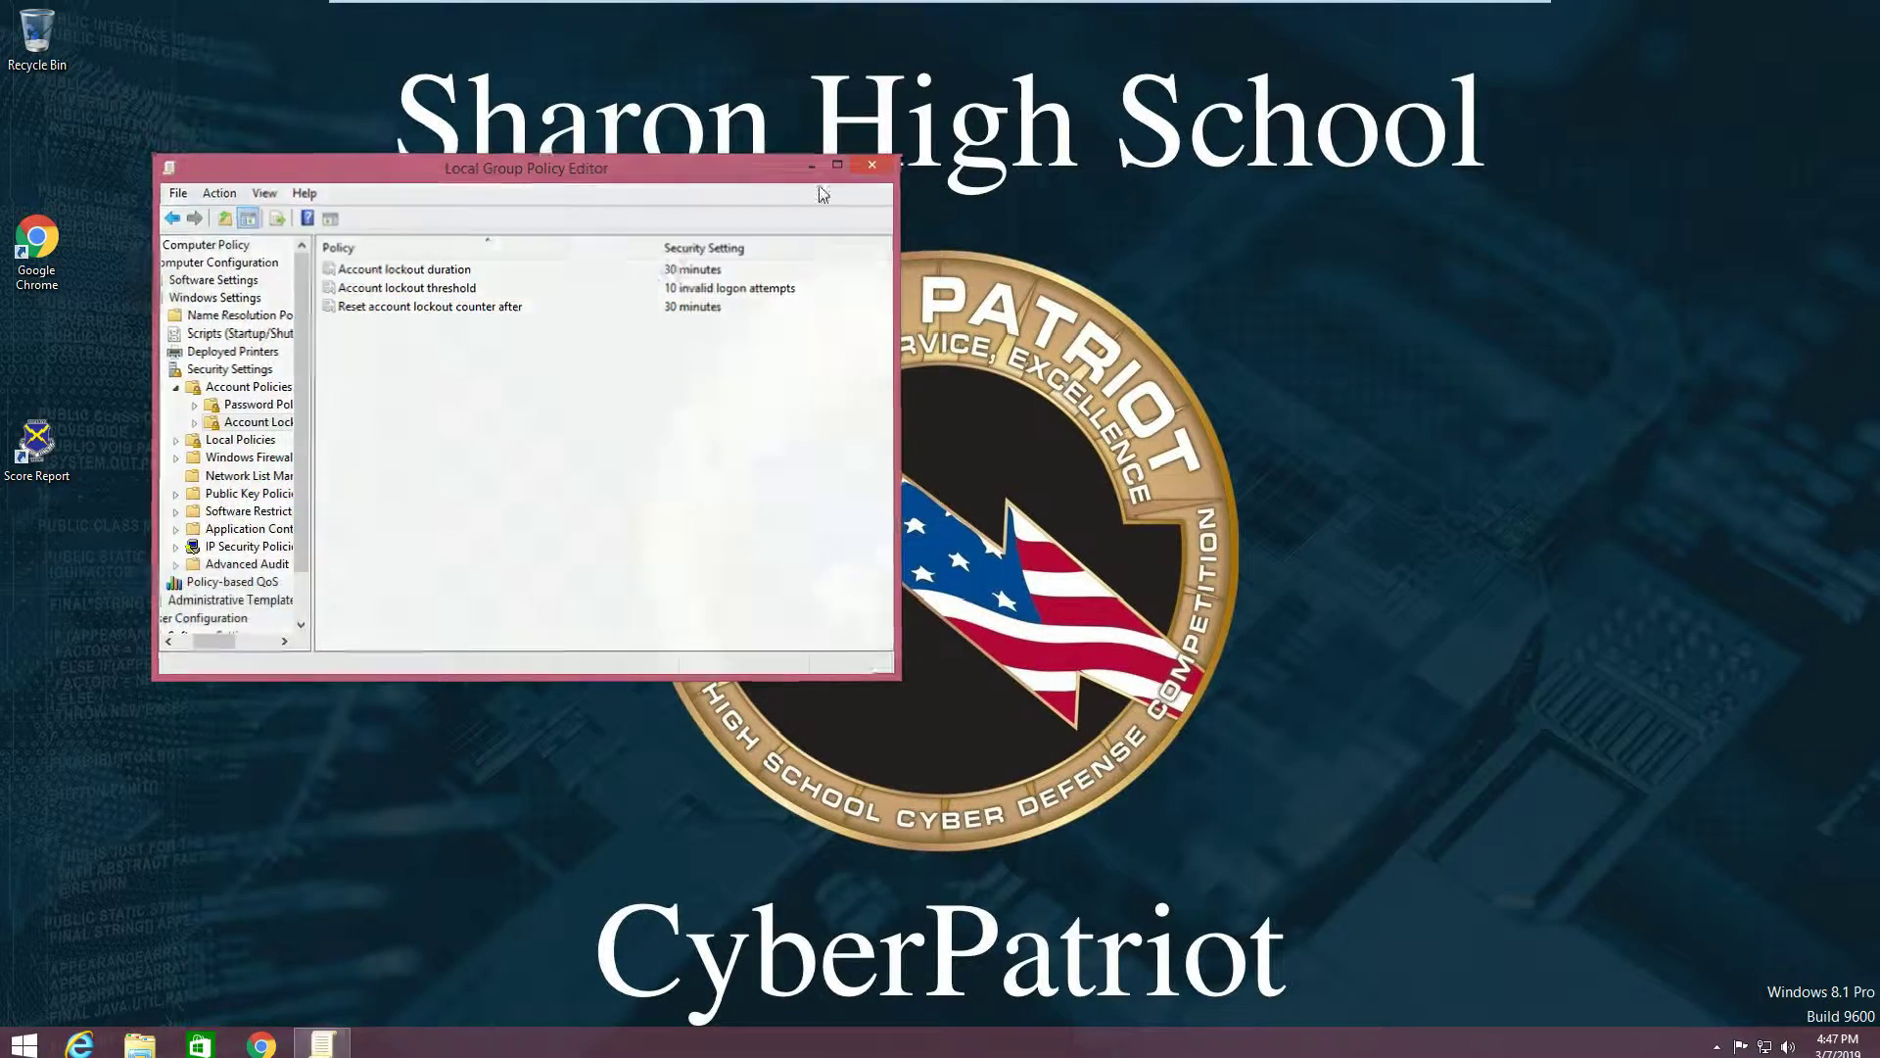
double_click(44, 445)
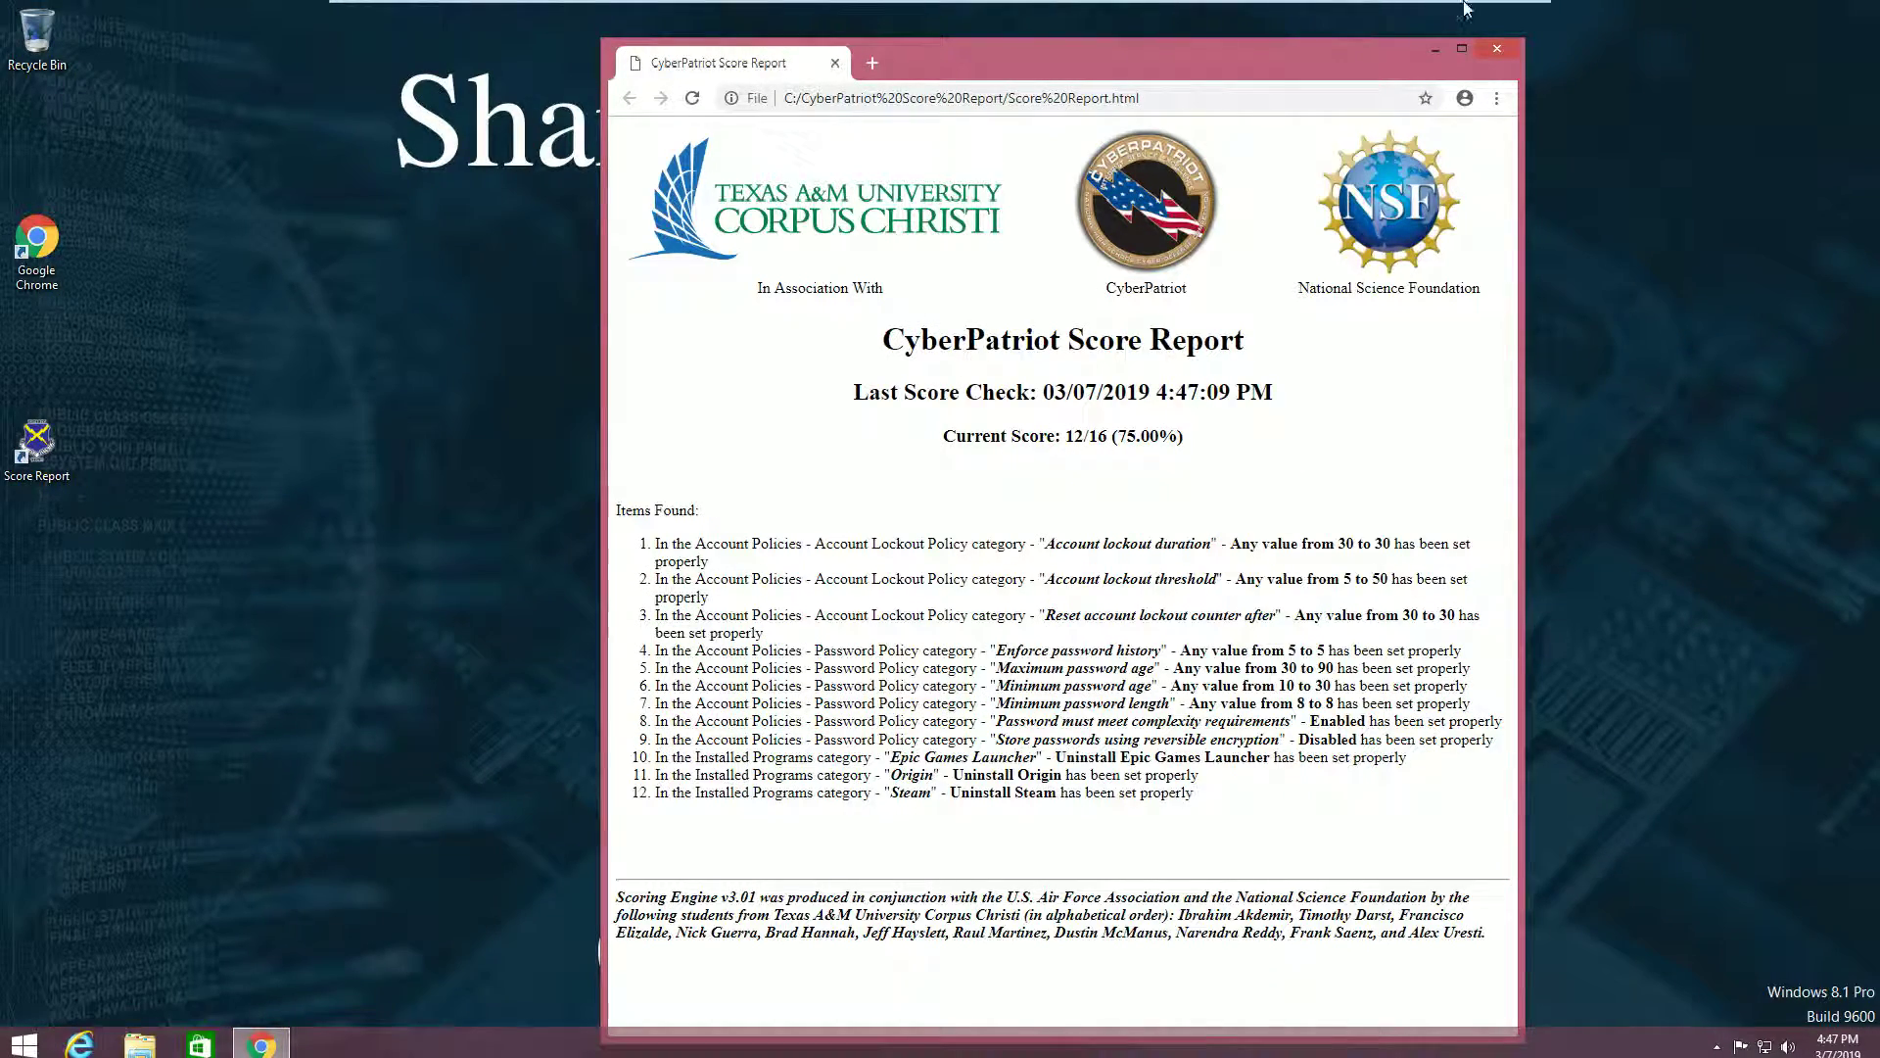
Close the Chrome score report showing 12/16
click(1498, 46)
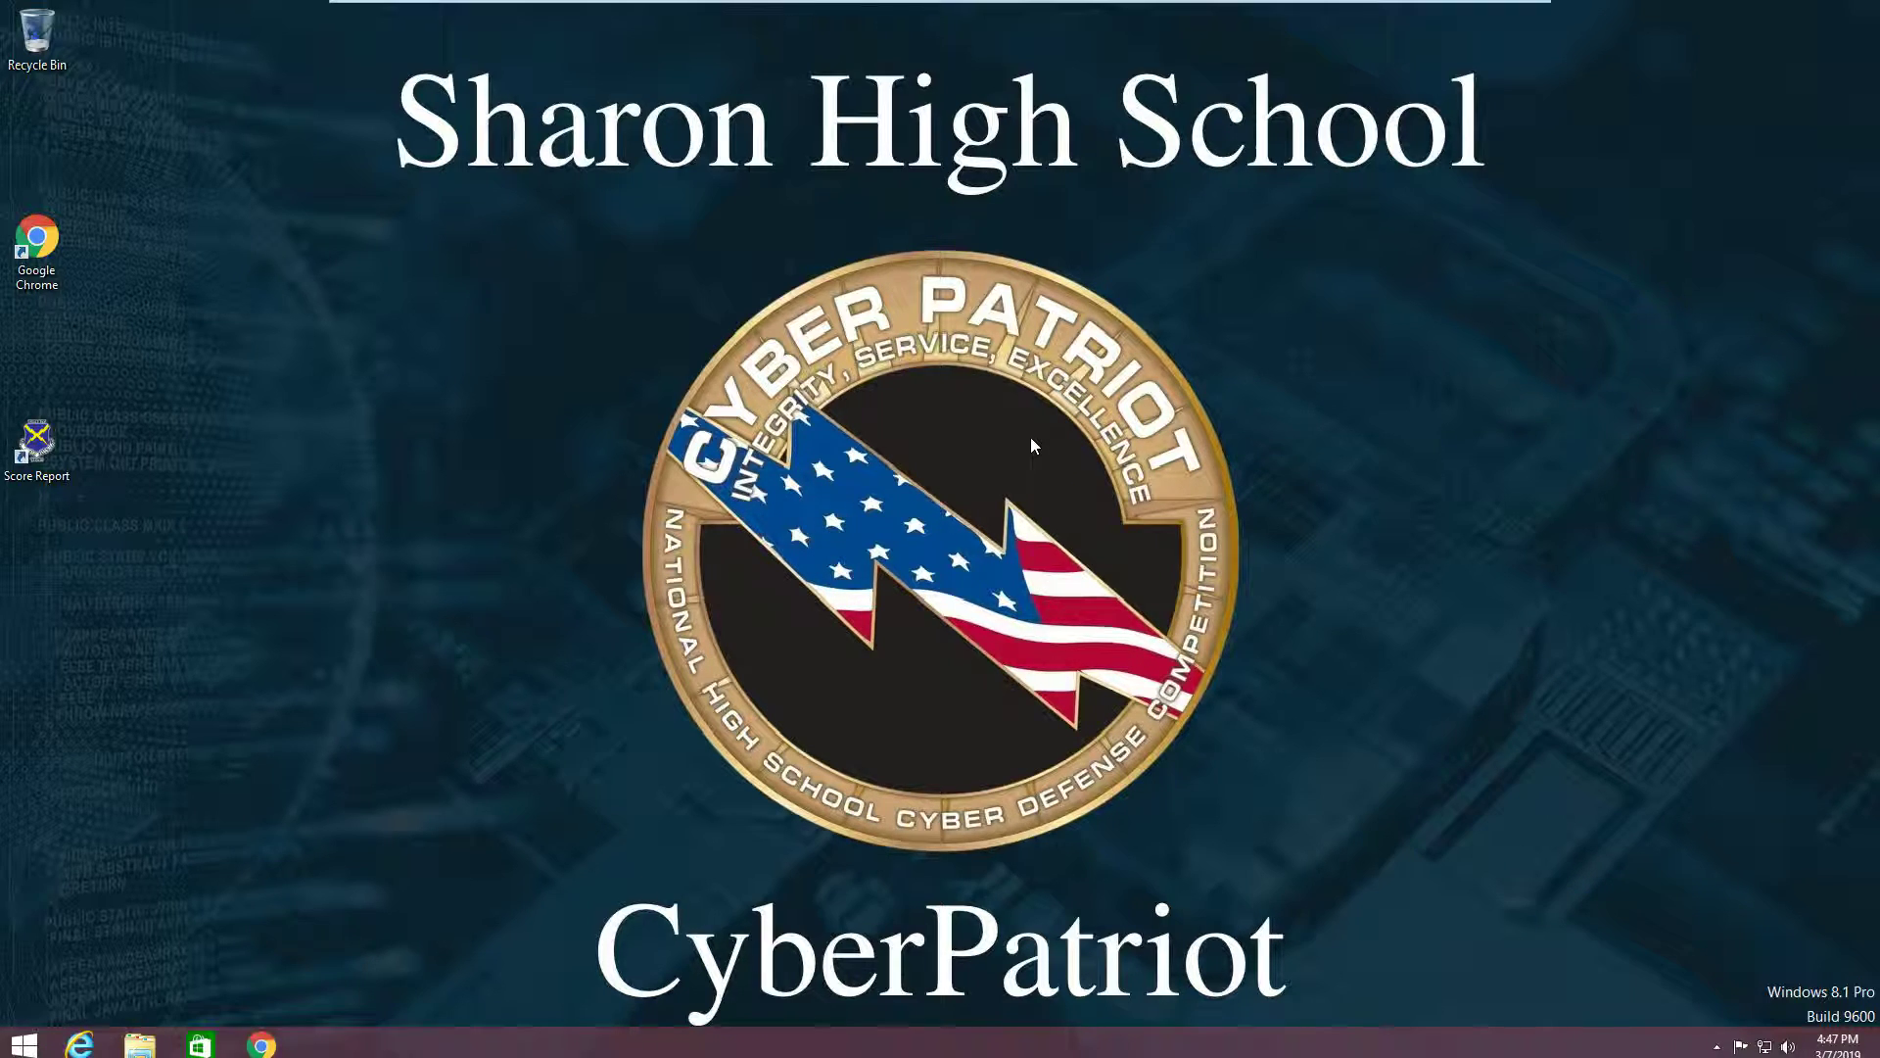
Turn Windows Firewall on with recommended settings, then check the score report at 15/16
key(super)
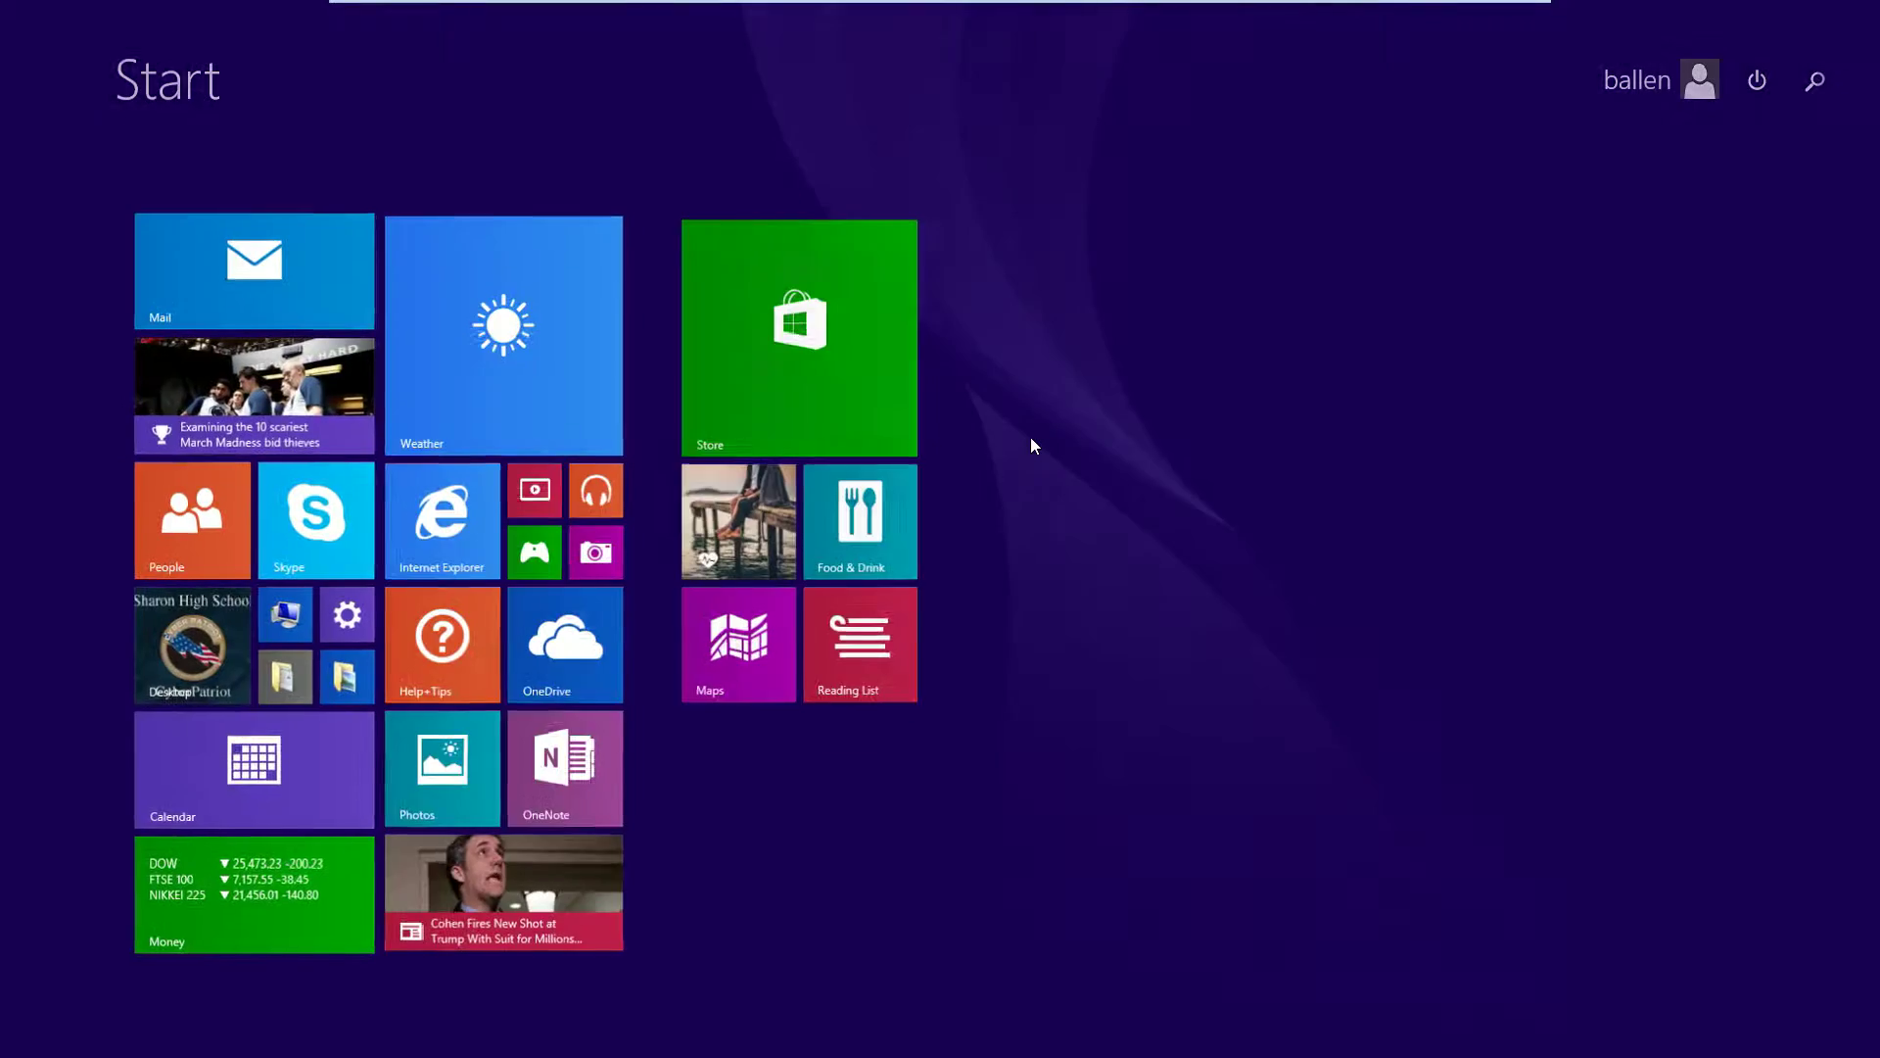
text(firewall)
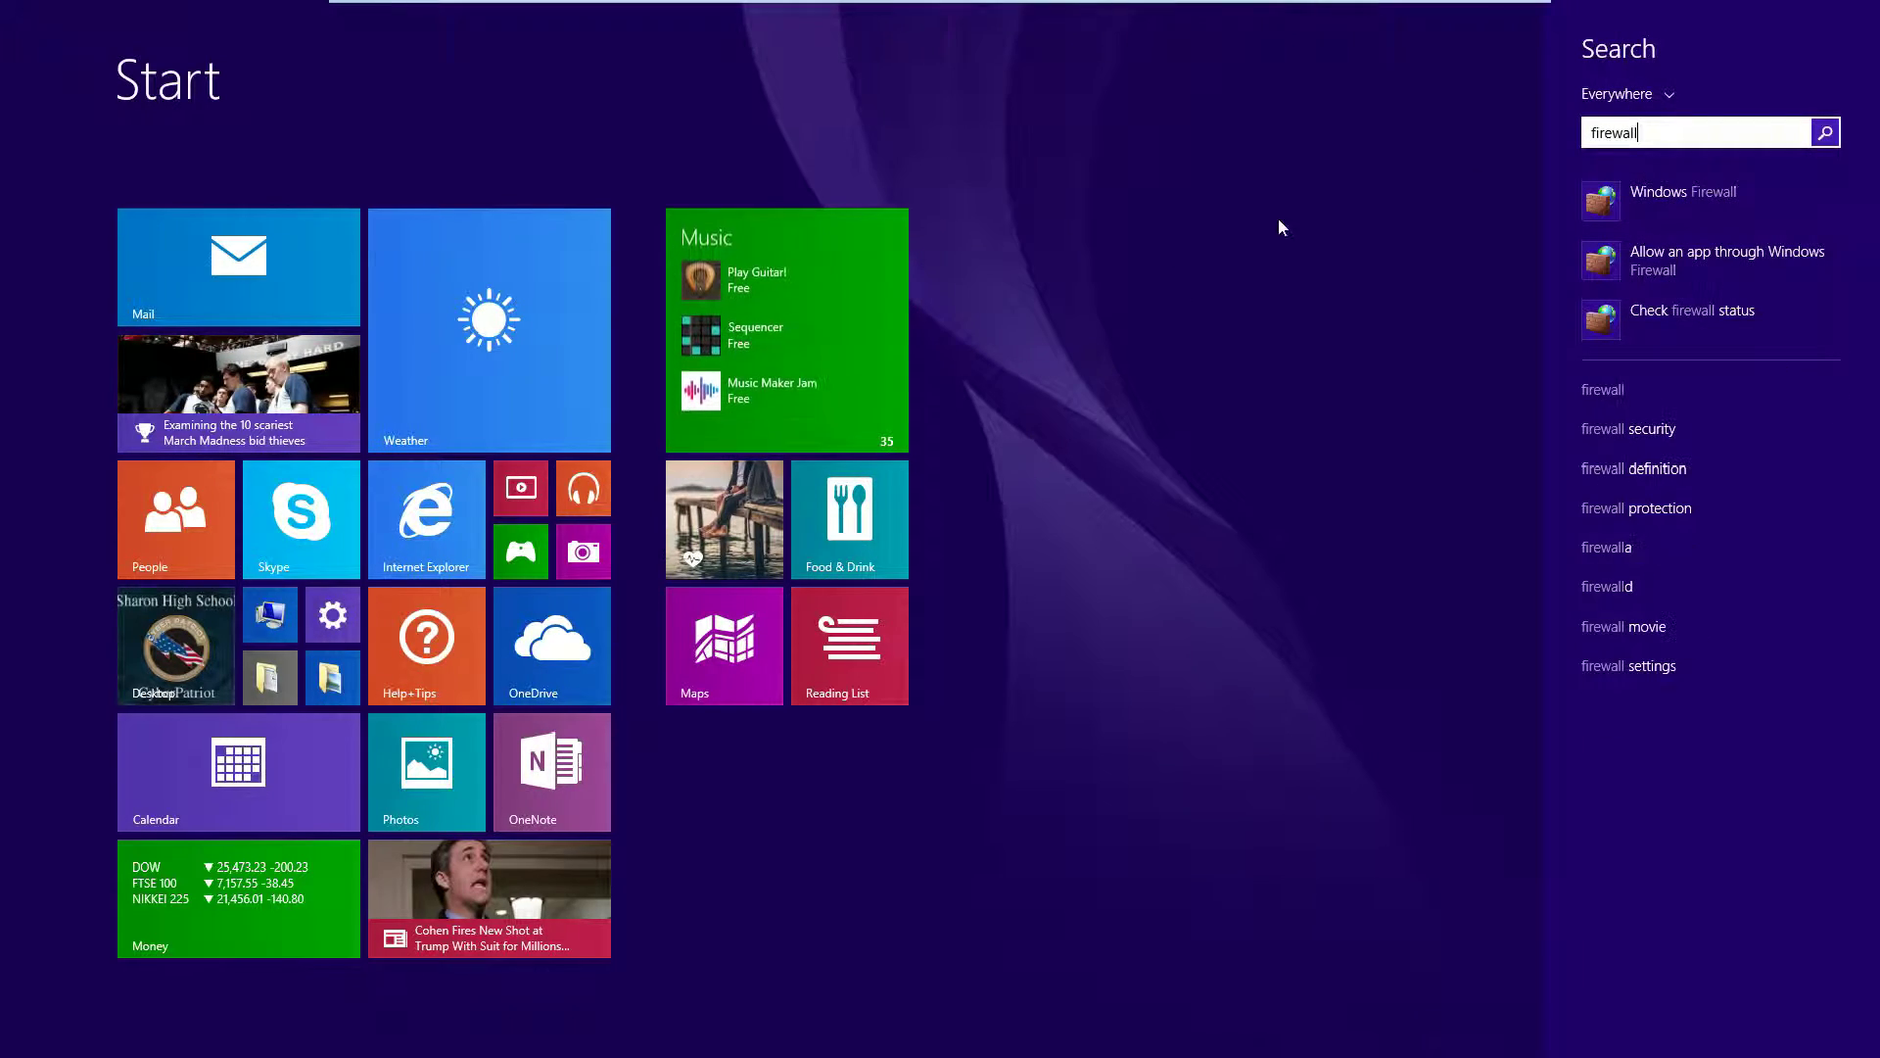
click(1613, 196)
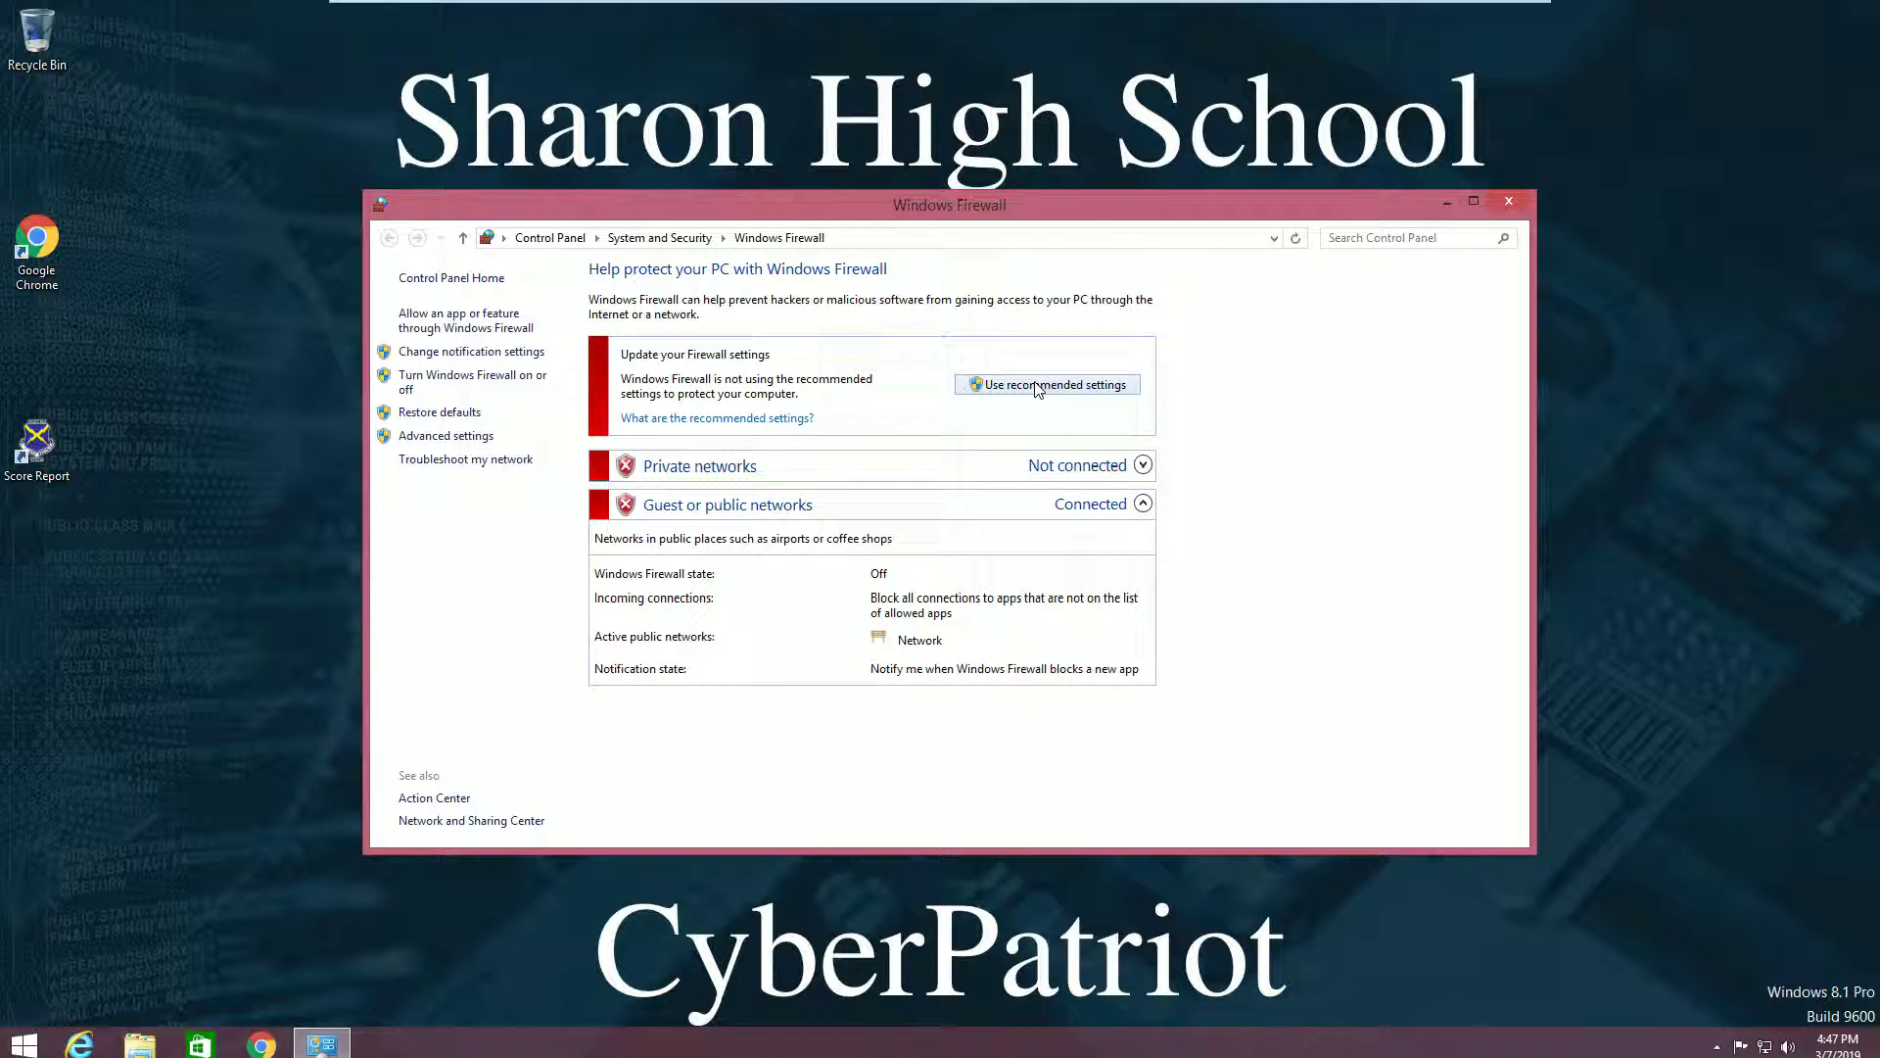
click(1039, 386)
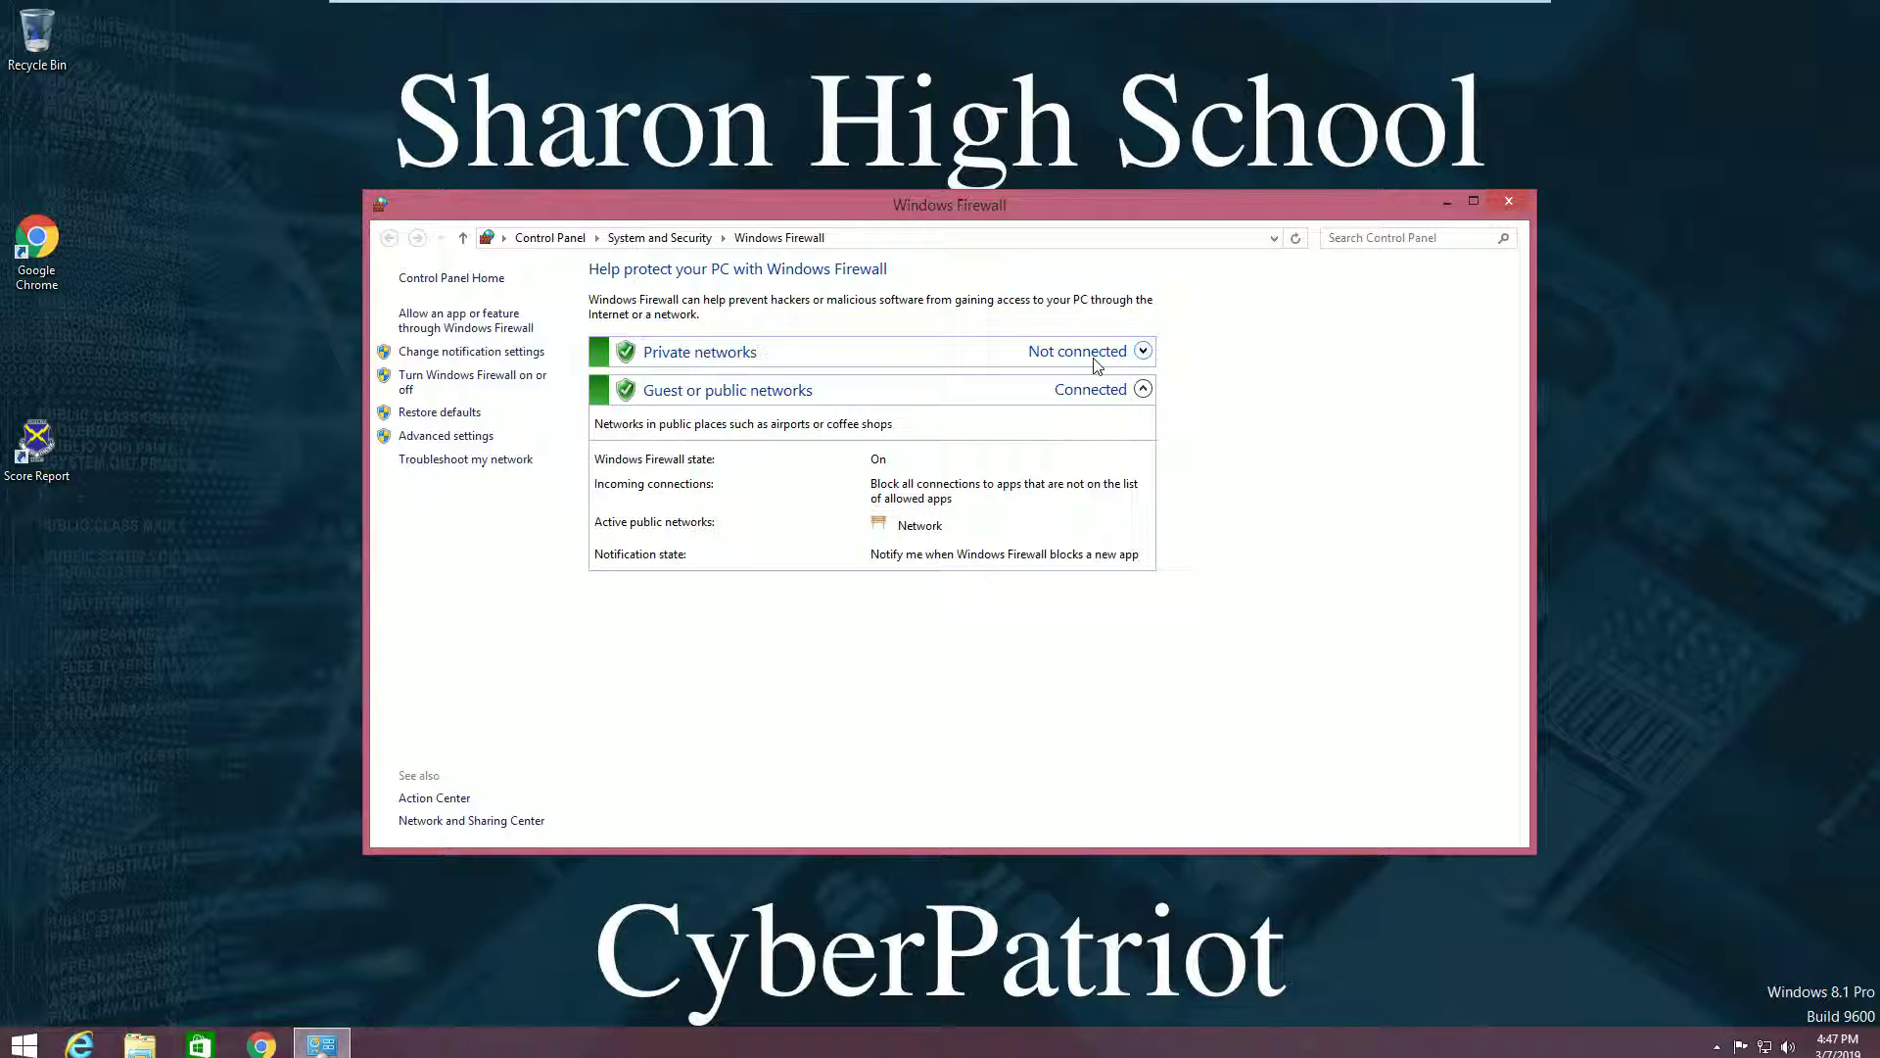
double_click(35, 438)
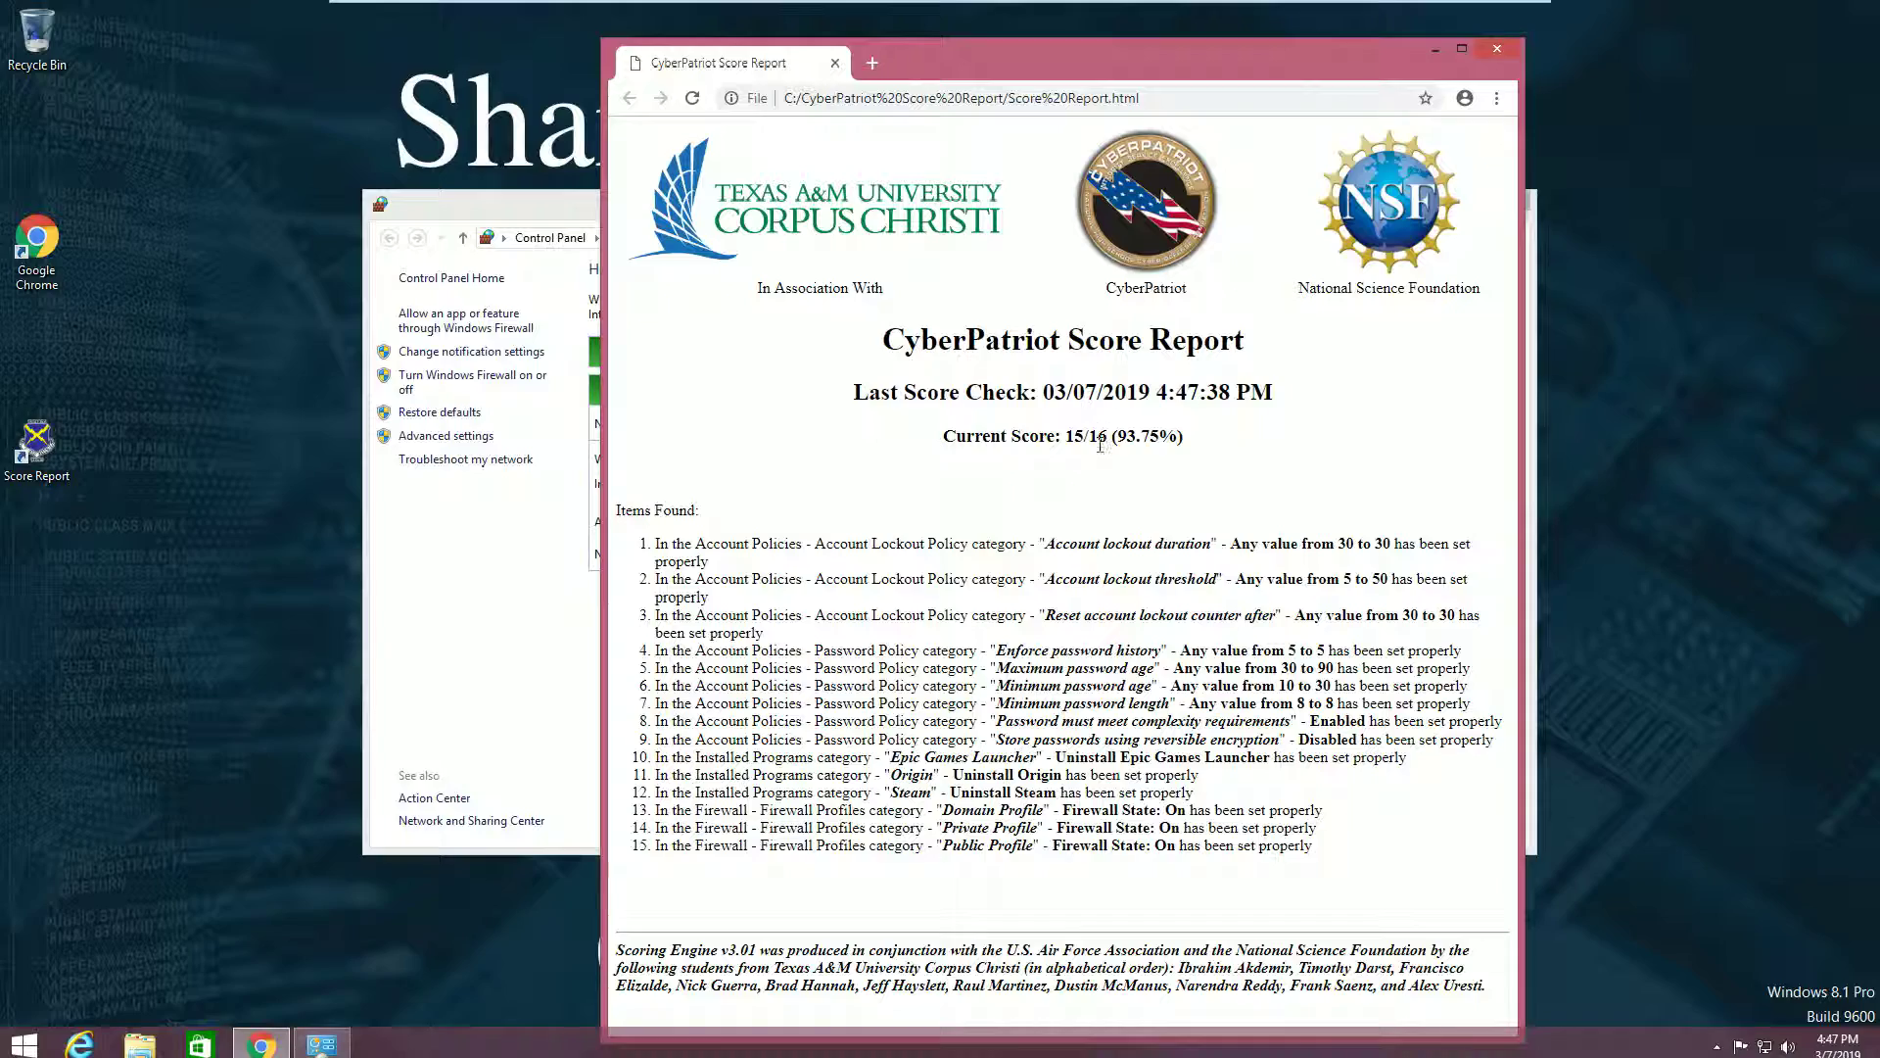
Check the 15/16 score, then close Chrome's score report and the Windows Firewall window
double_click(1094, 440)
click(1096, 486)
click(1498, 50)
click(1515, 203)
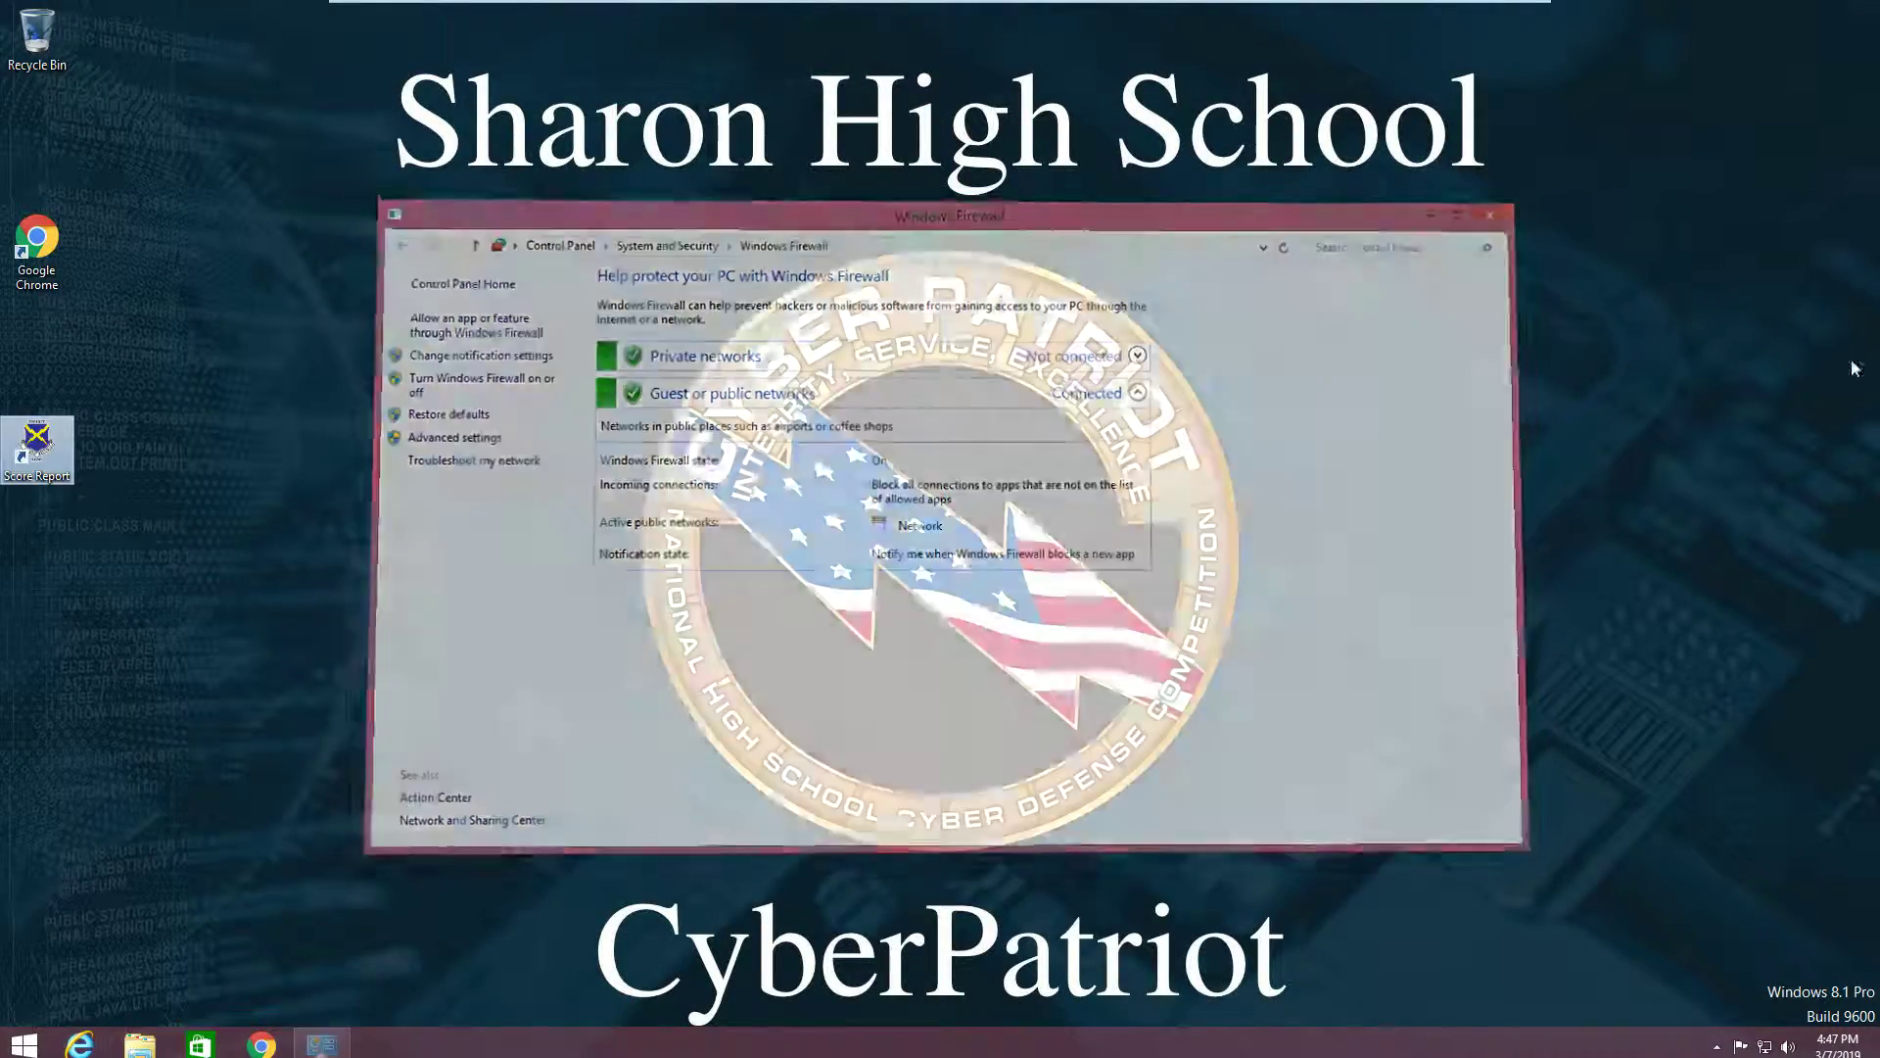
drag(762, 335, 1178, 693)
drag(592, 338, 1286, 780)
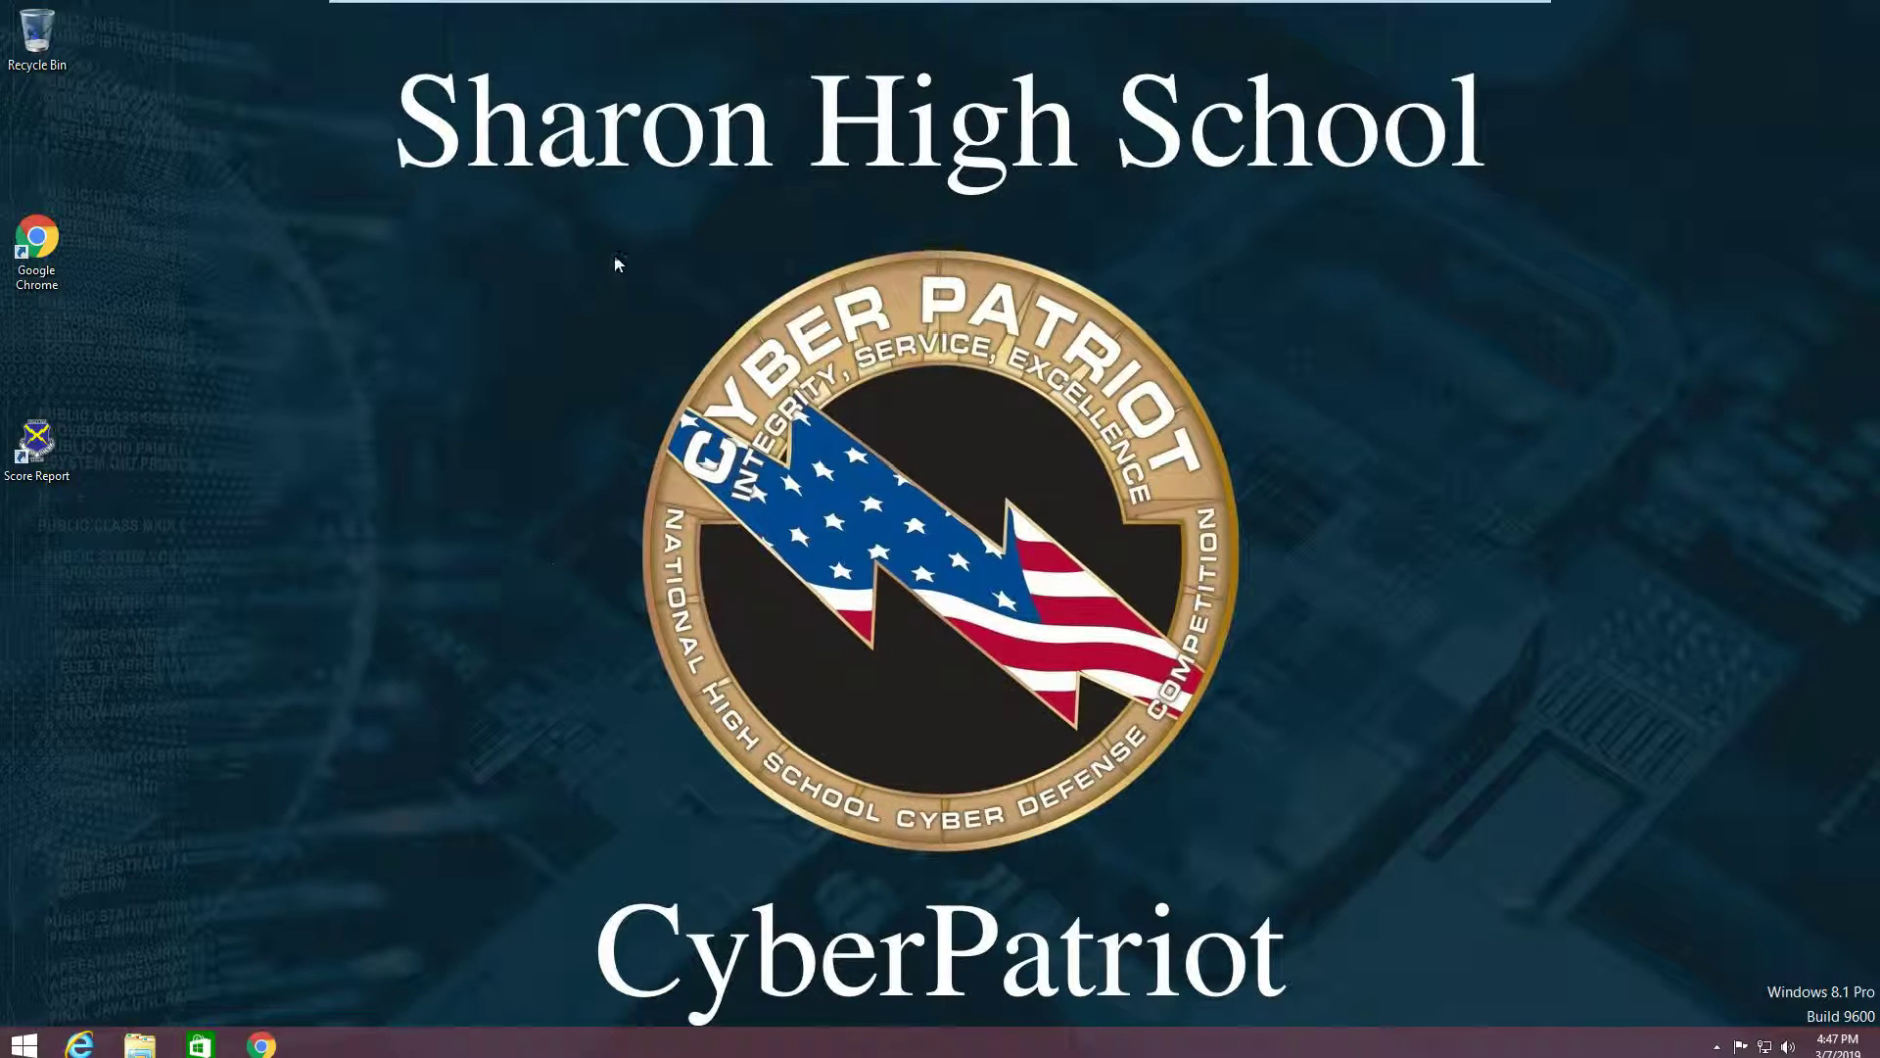
Search This PC for *.mp4 files and pick out the totallyrelatedthing video
click(138, 1045)
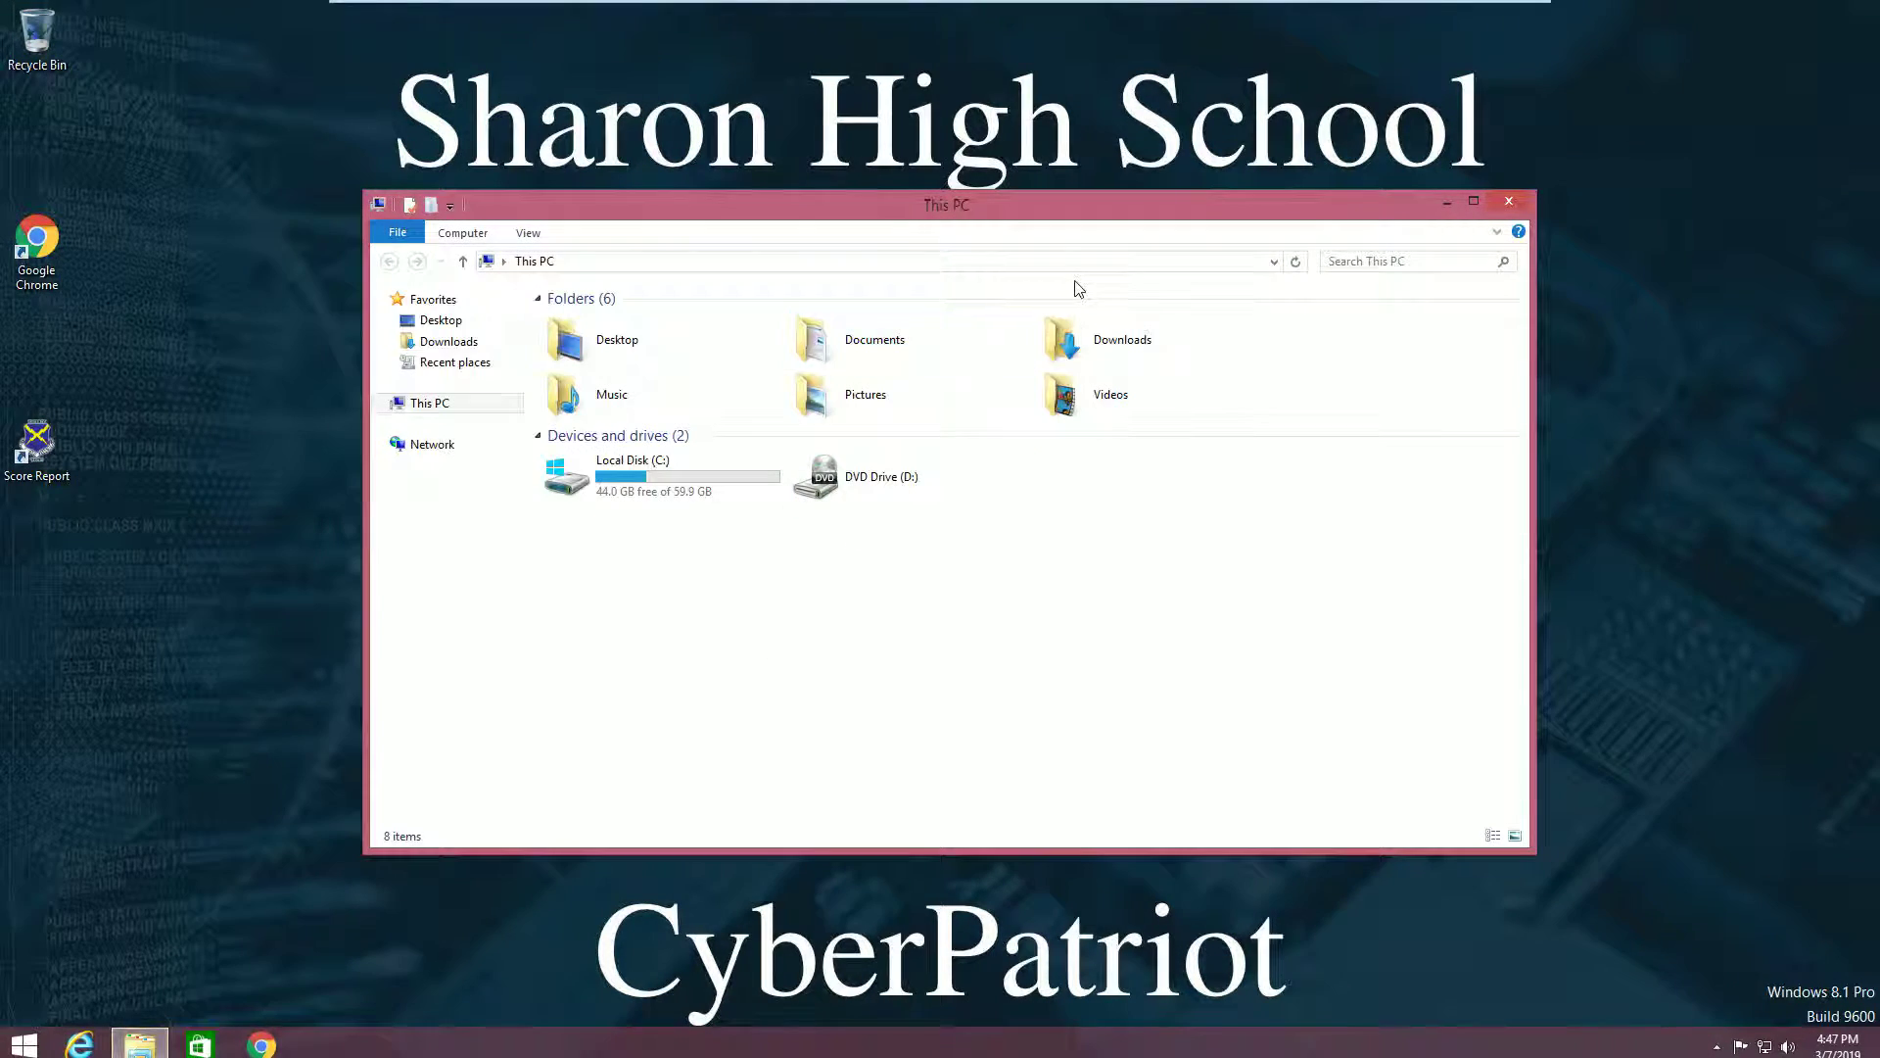
click(1360, 260)
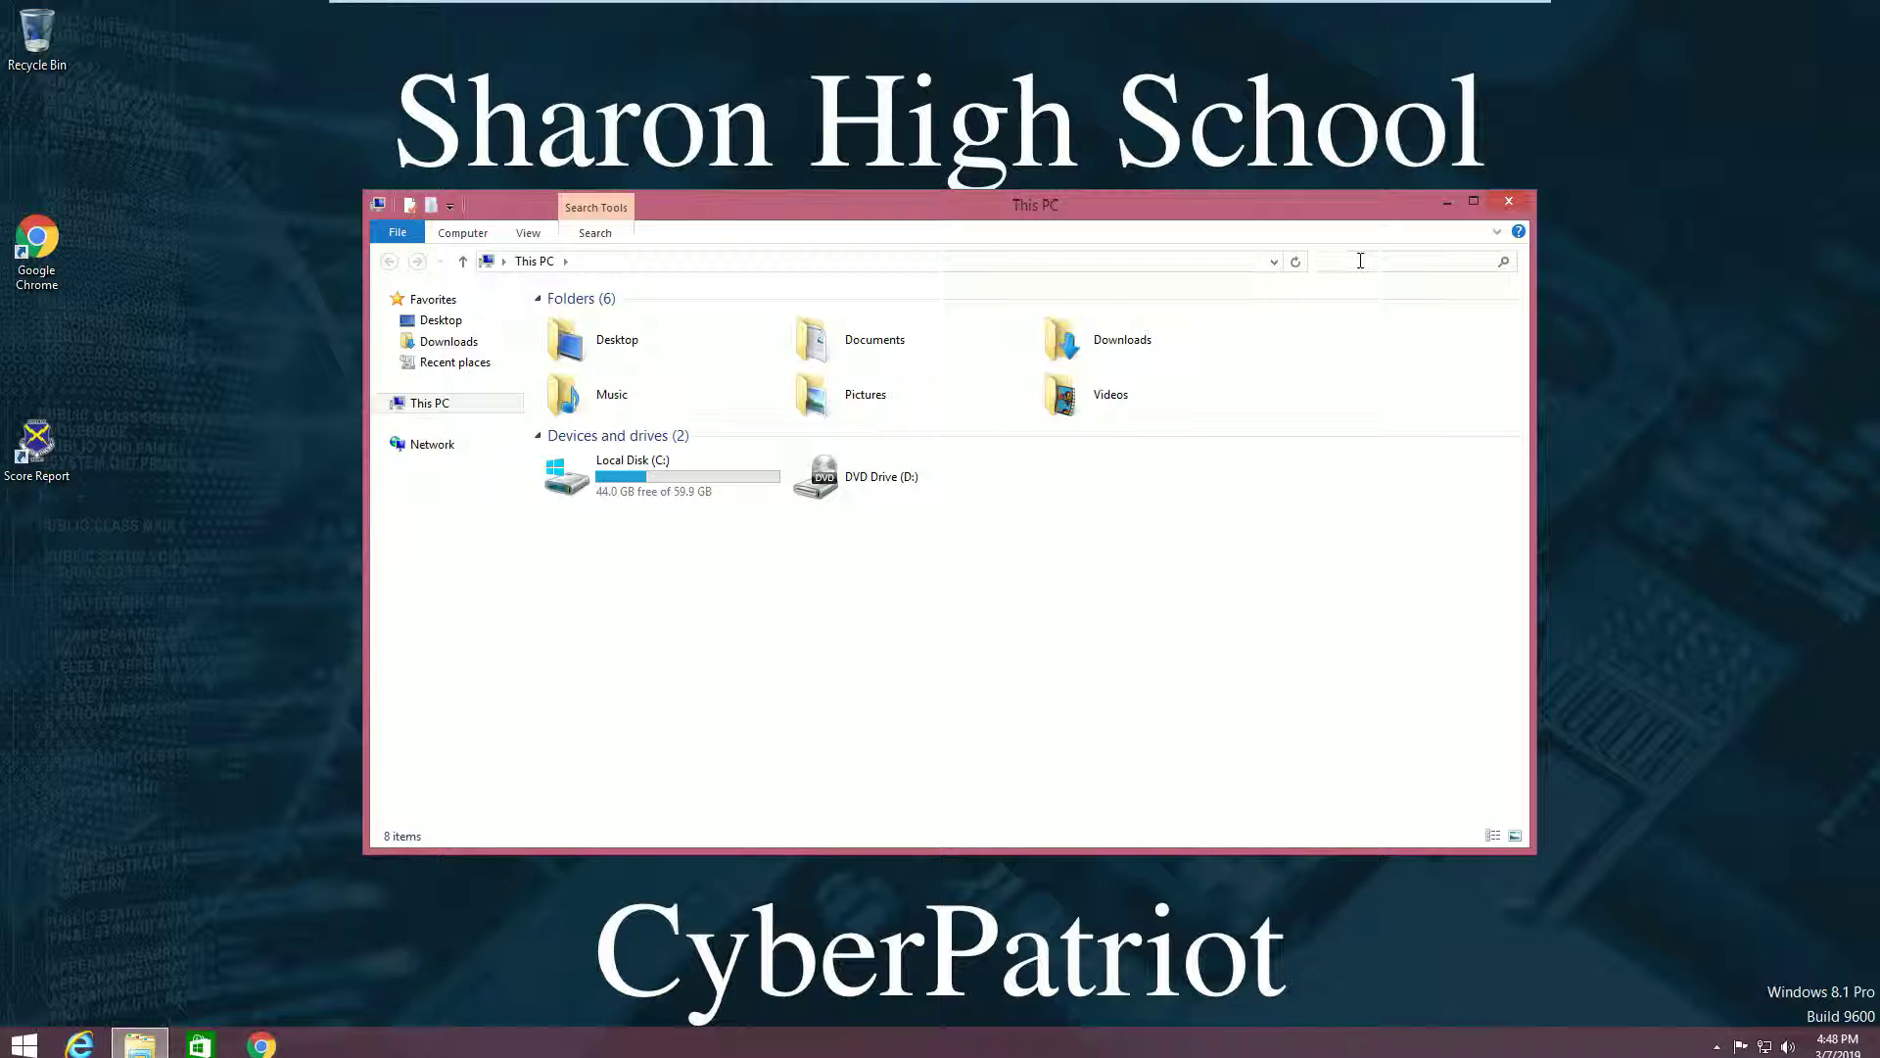
text(*.mp)
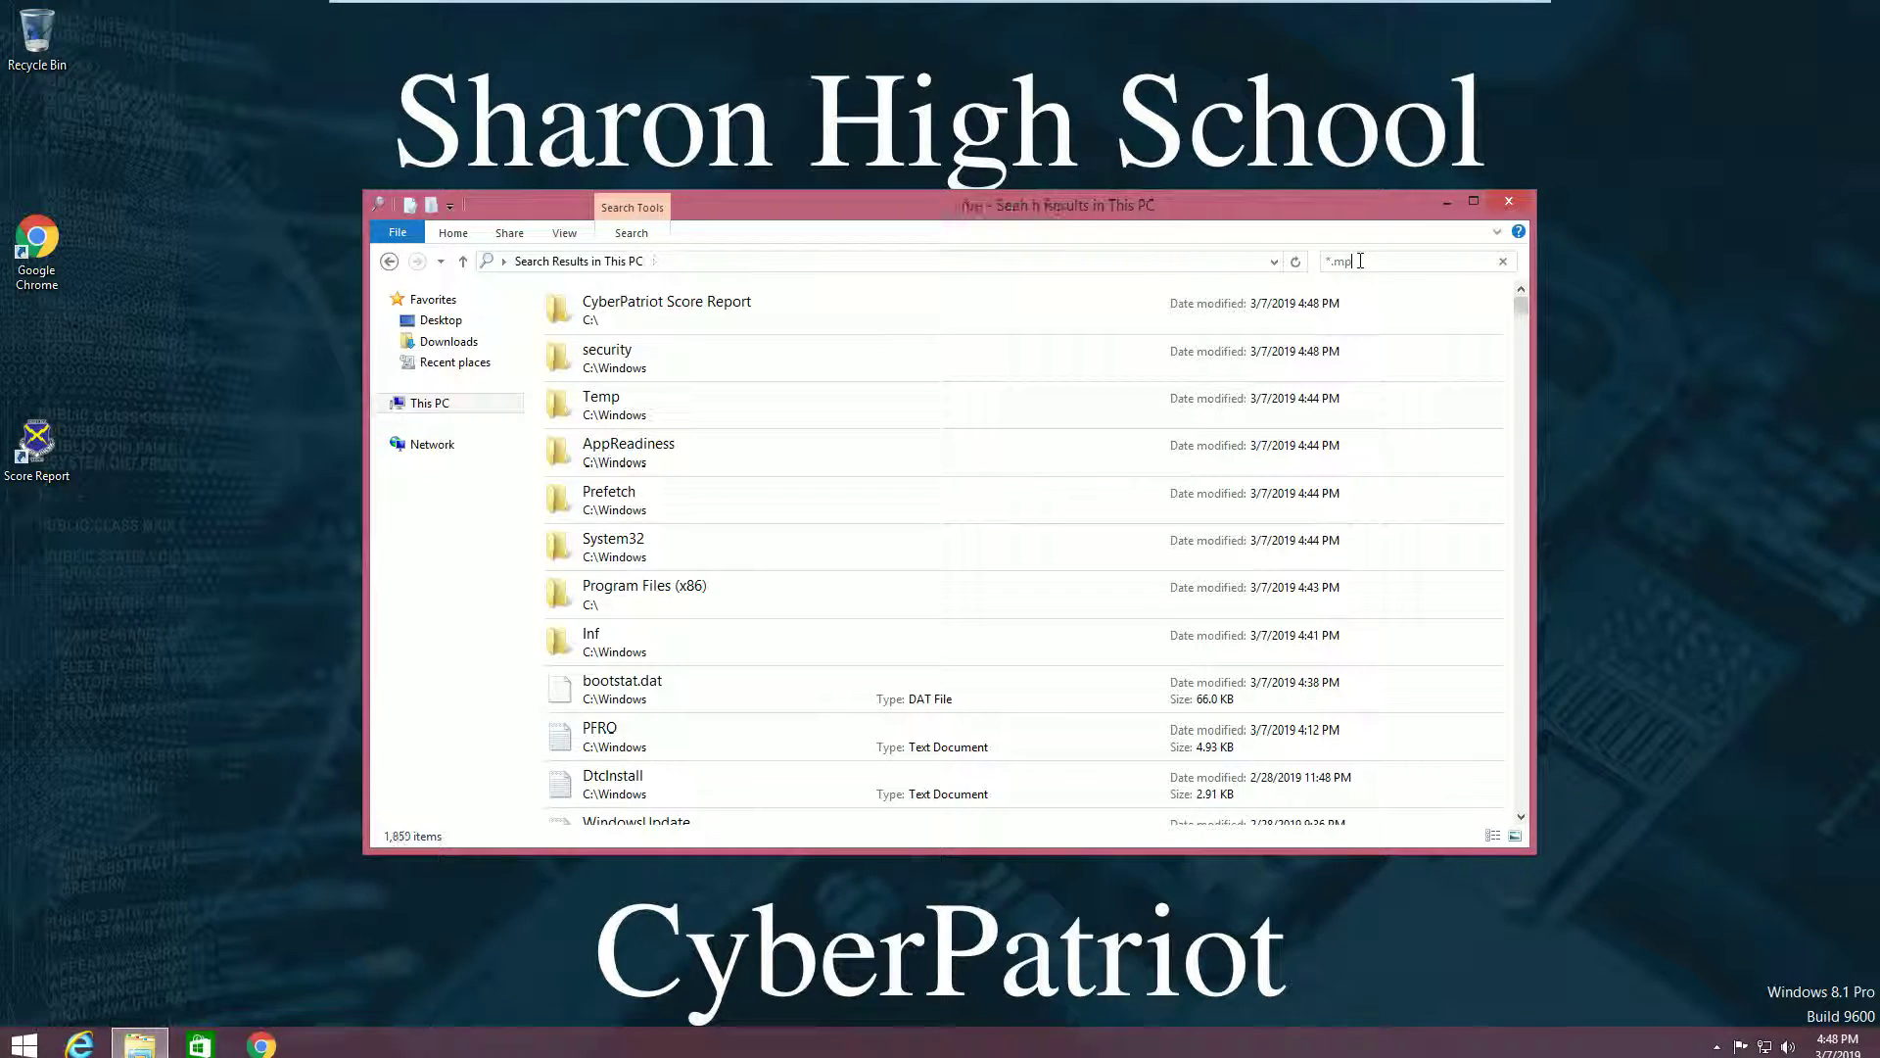
text(4)
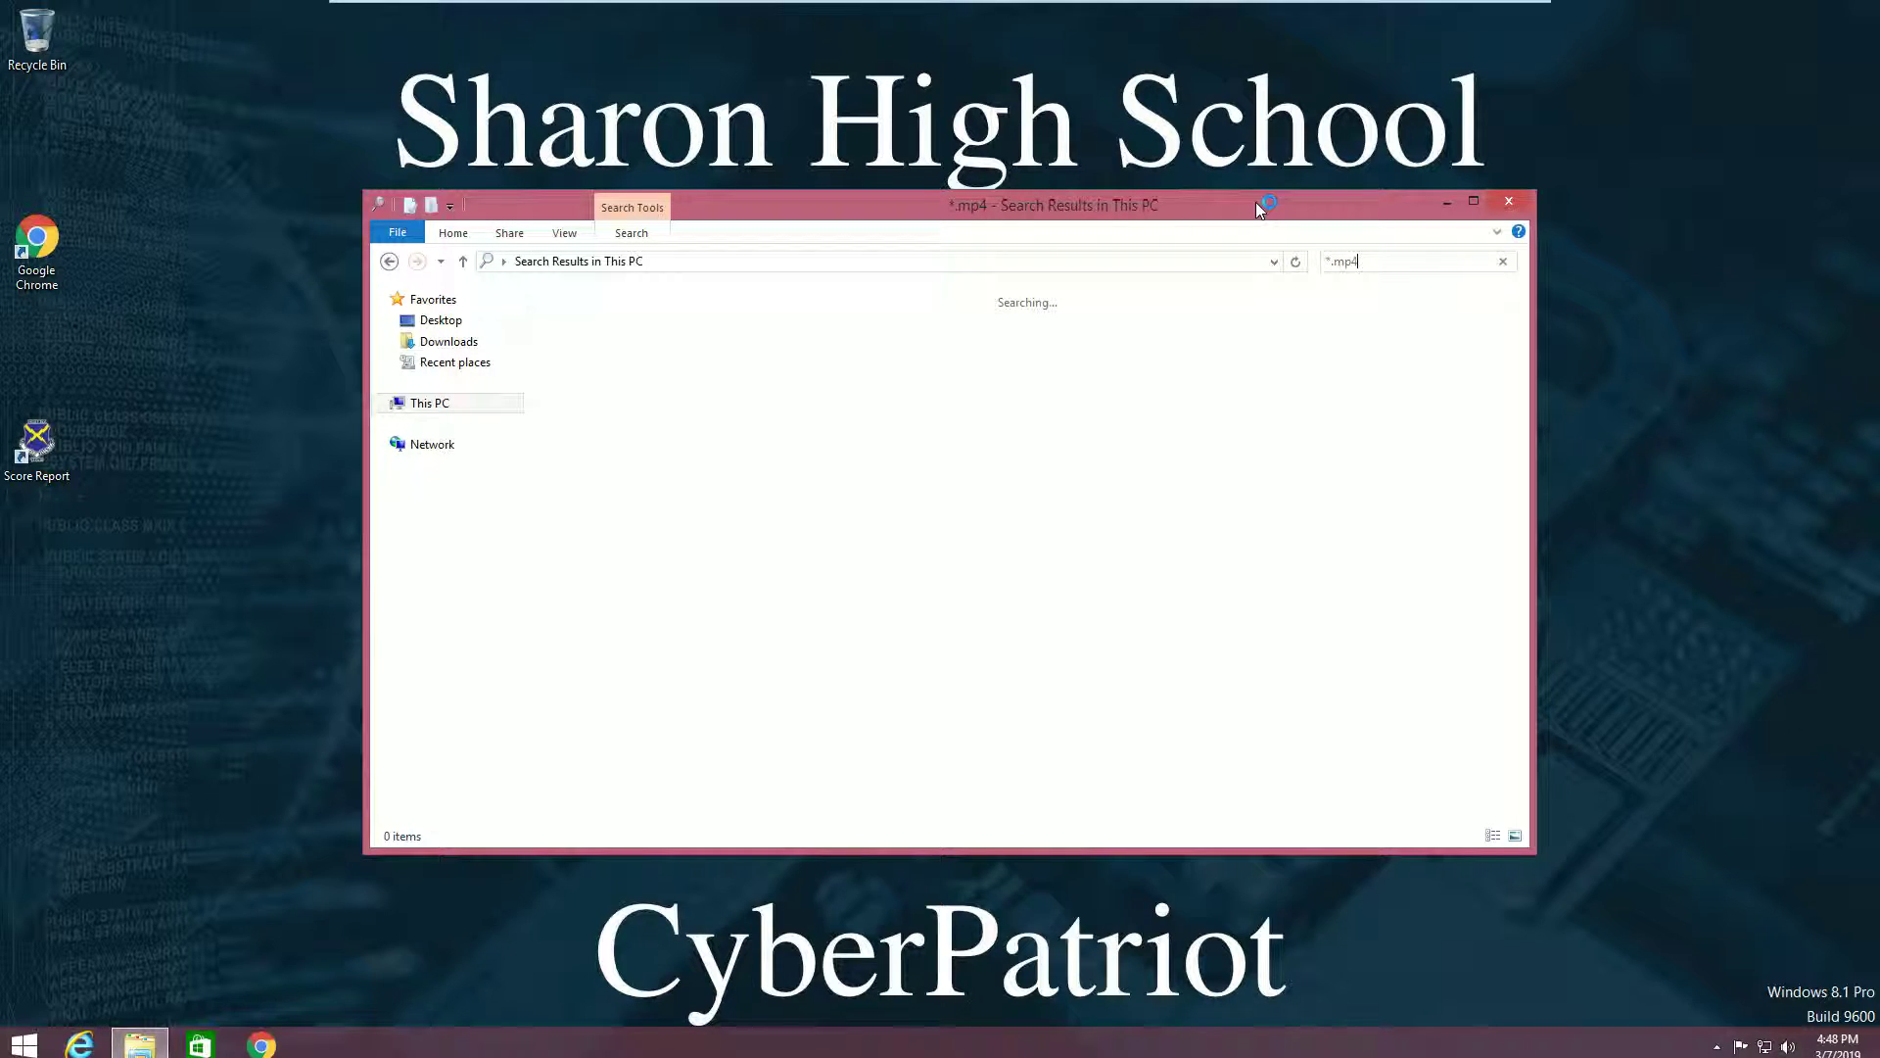
click(856, 298)
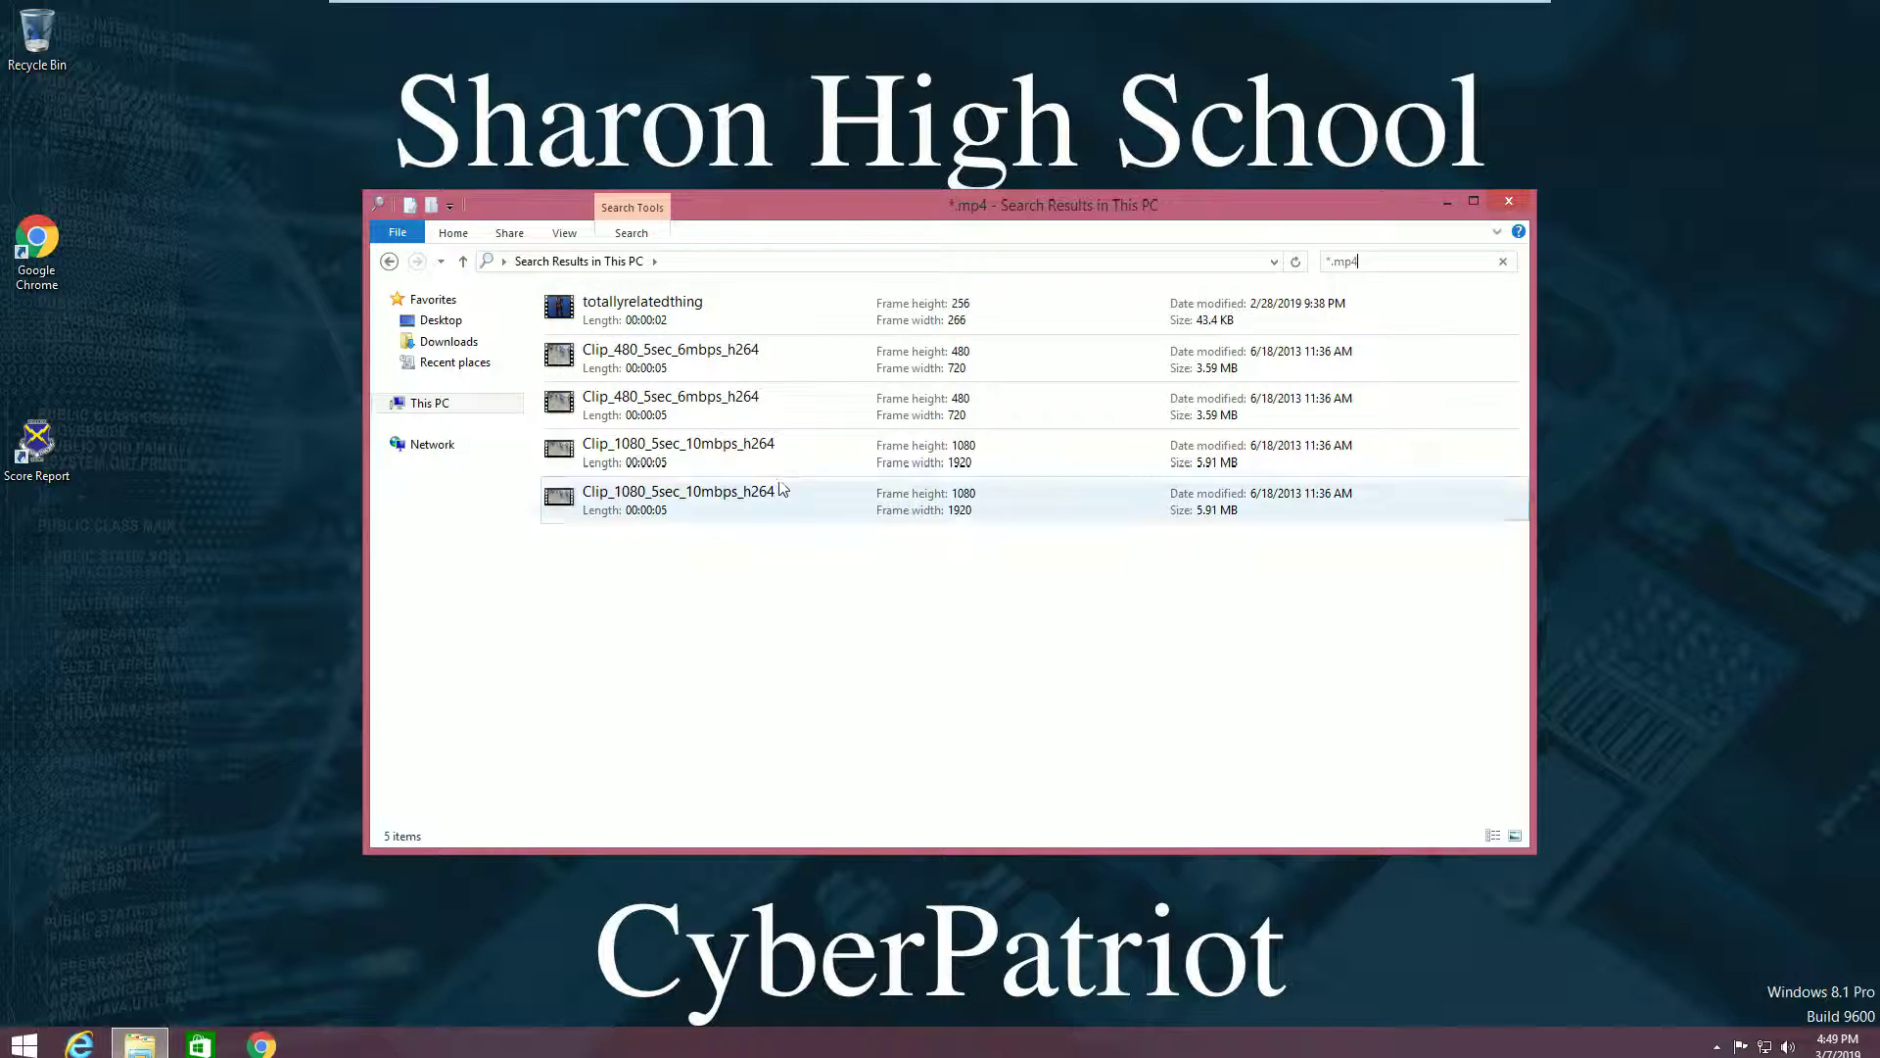
click(799, 406)
click(792, 536)
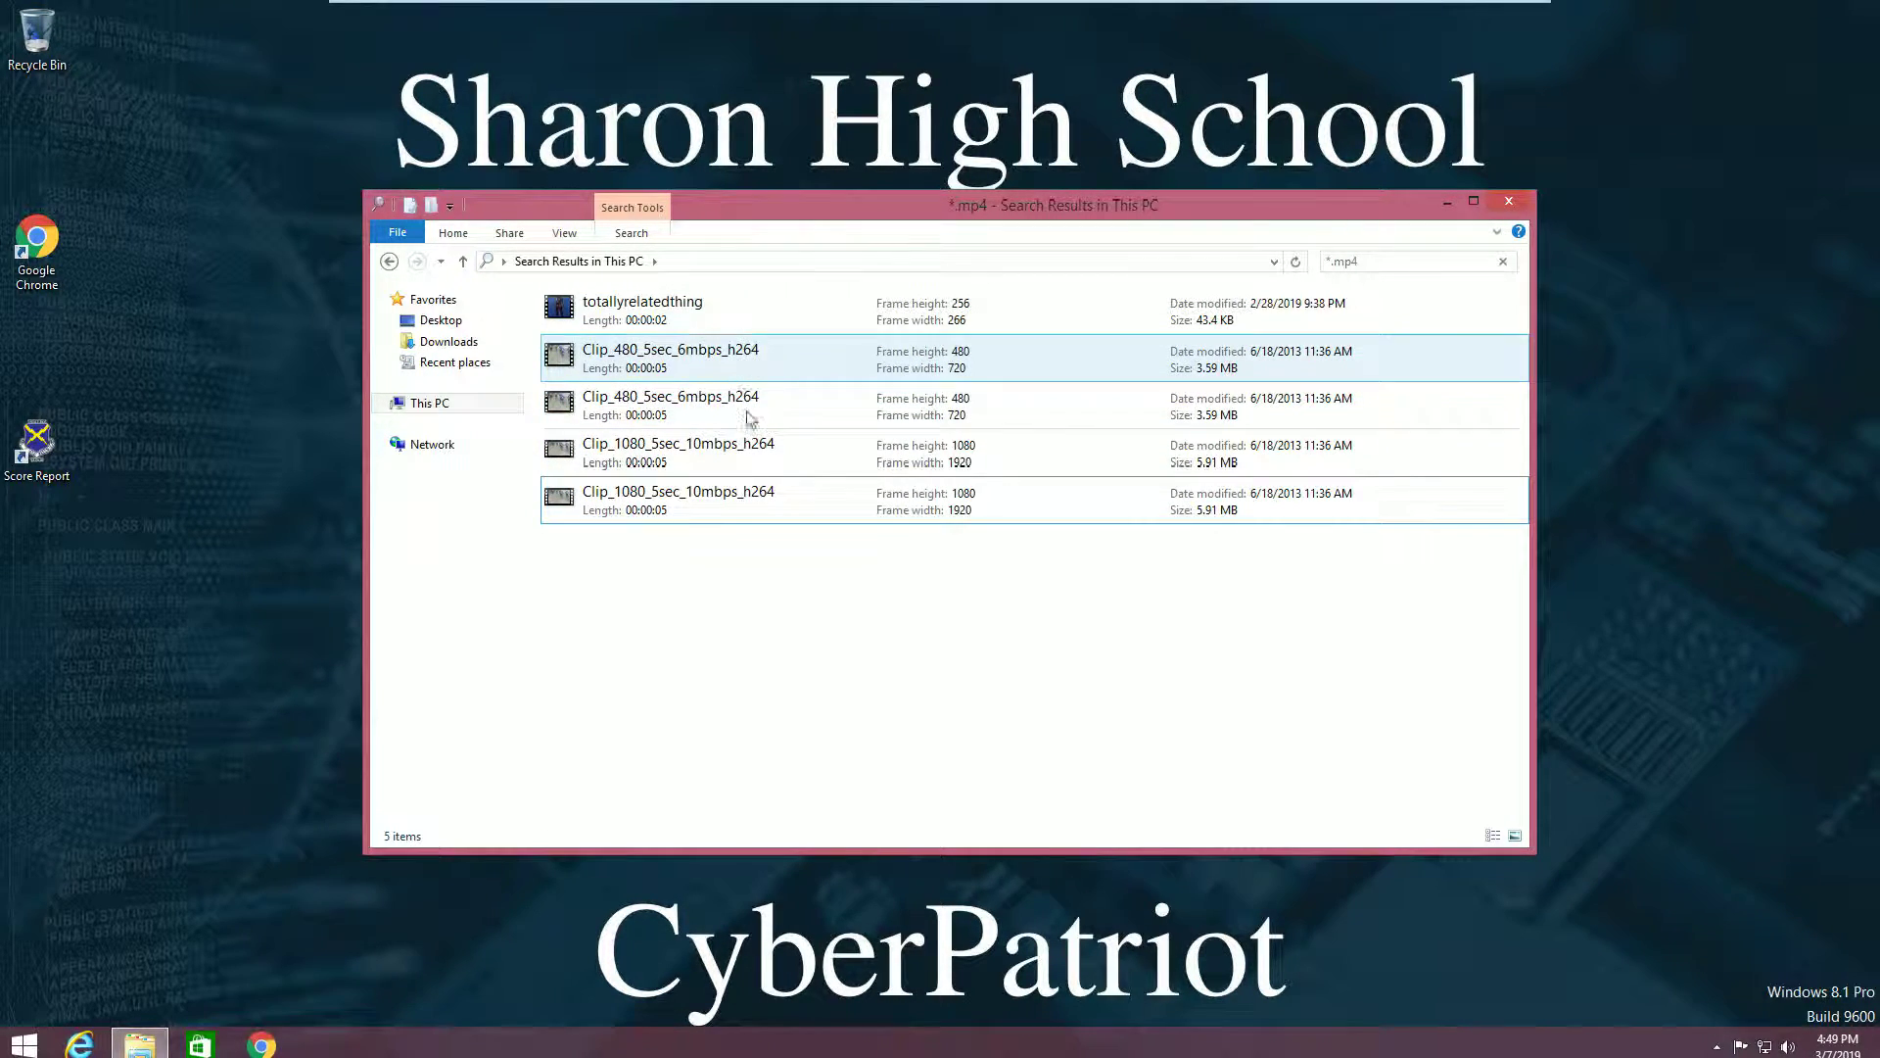
click(700, 311)
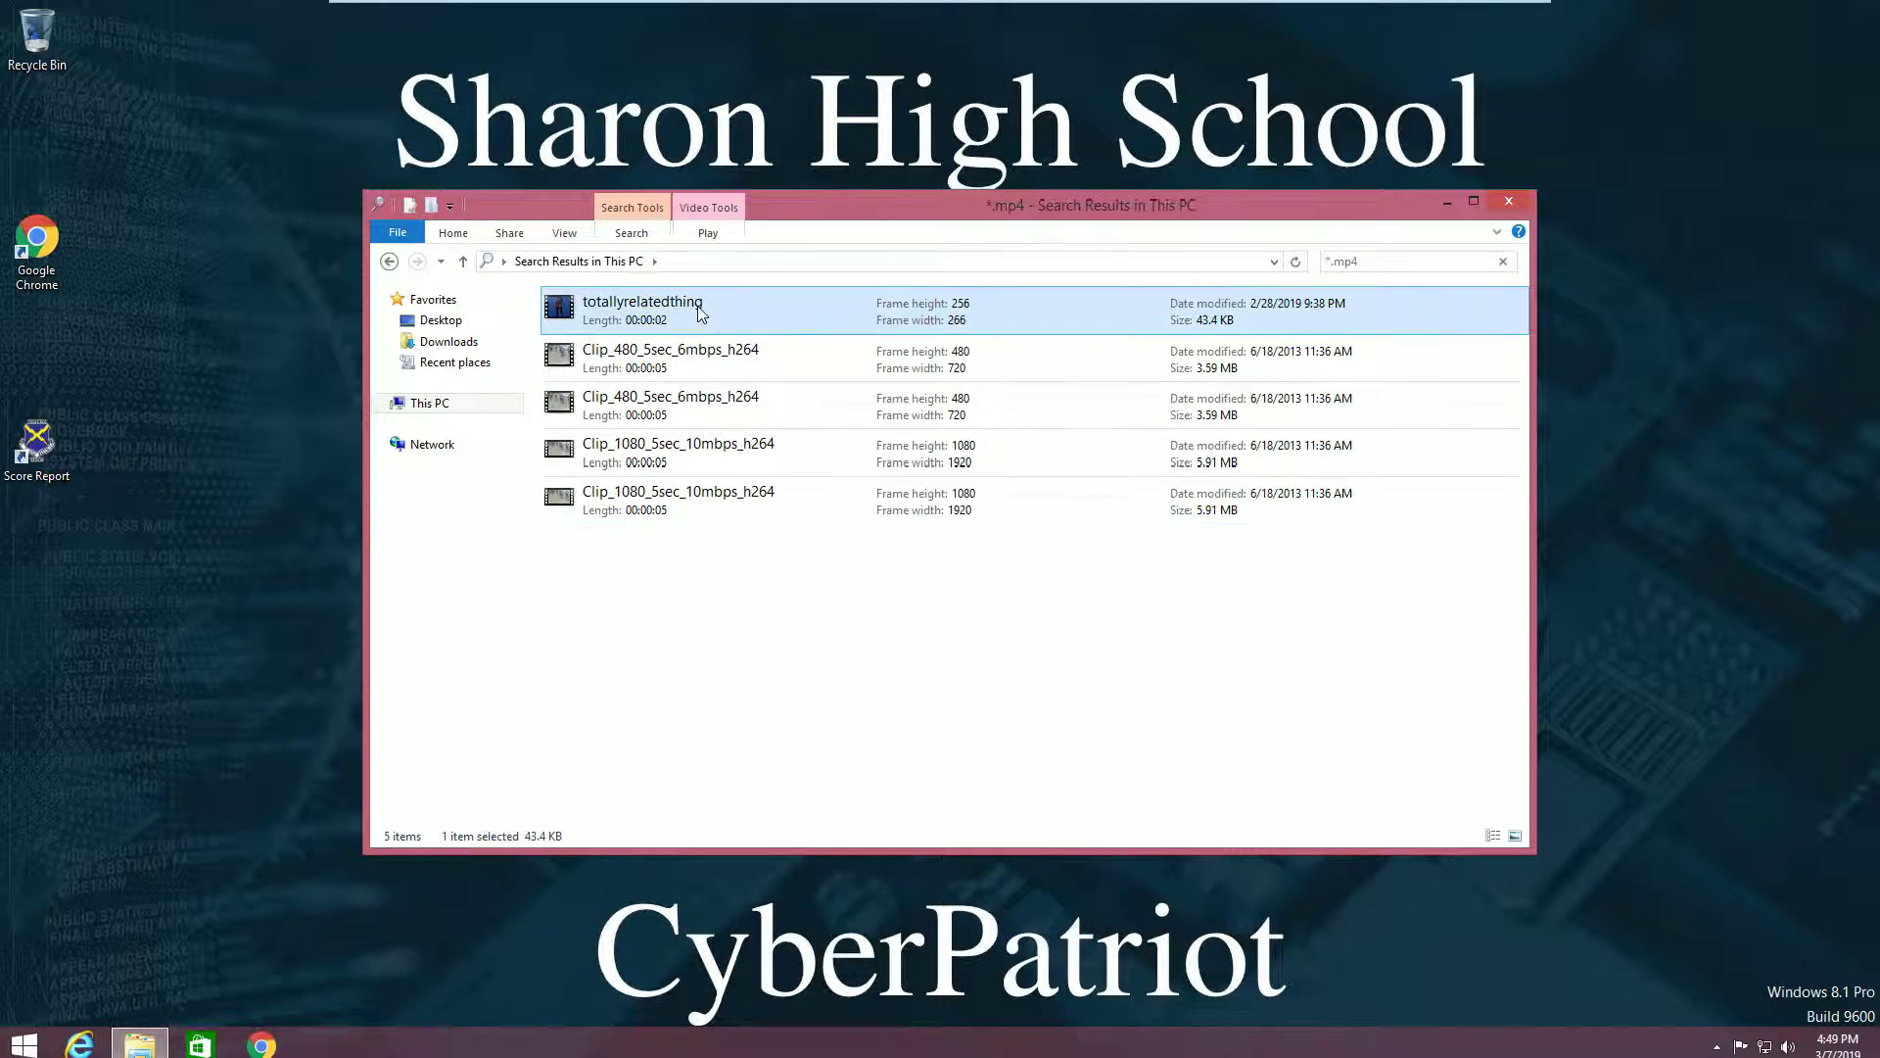
Play totallyrelatedthing to verify it, accepting the media player's recommended settings, then close it
double_click(767, 309)
click(835, 501)
click(1182, 746)
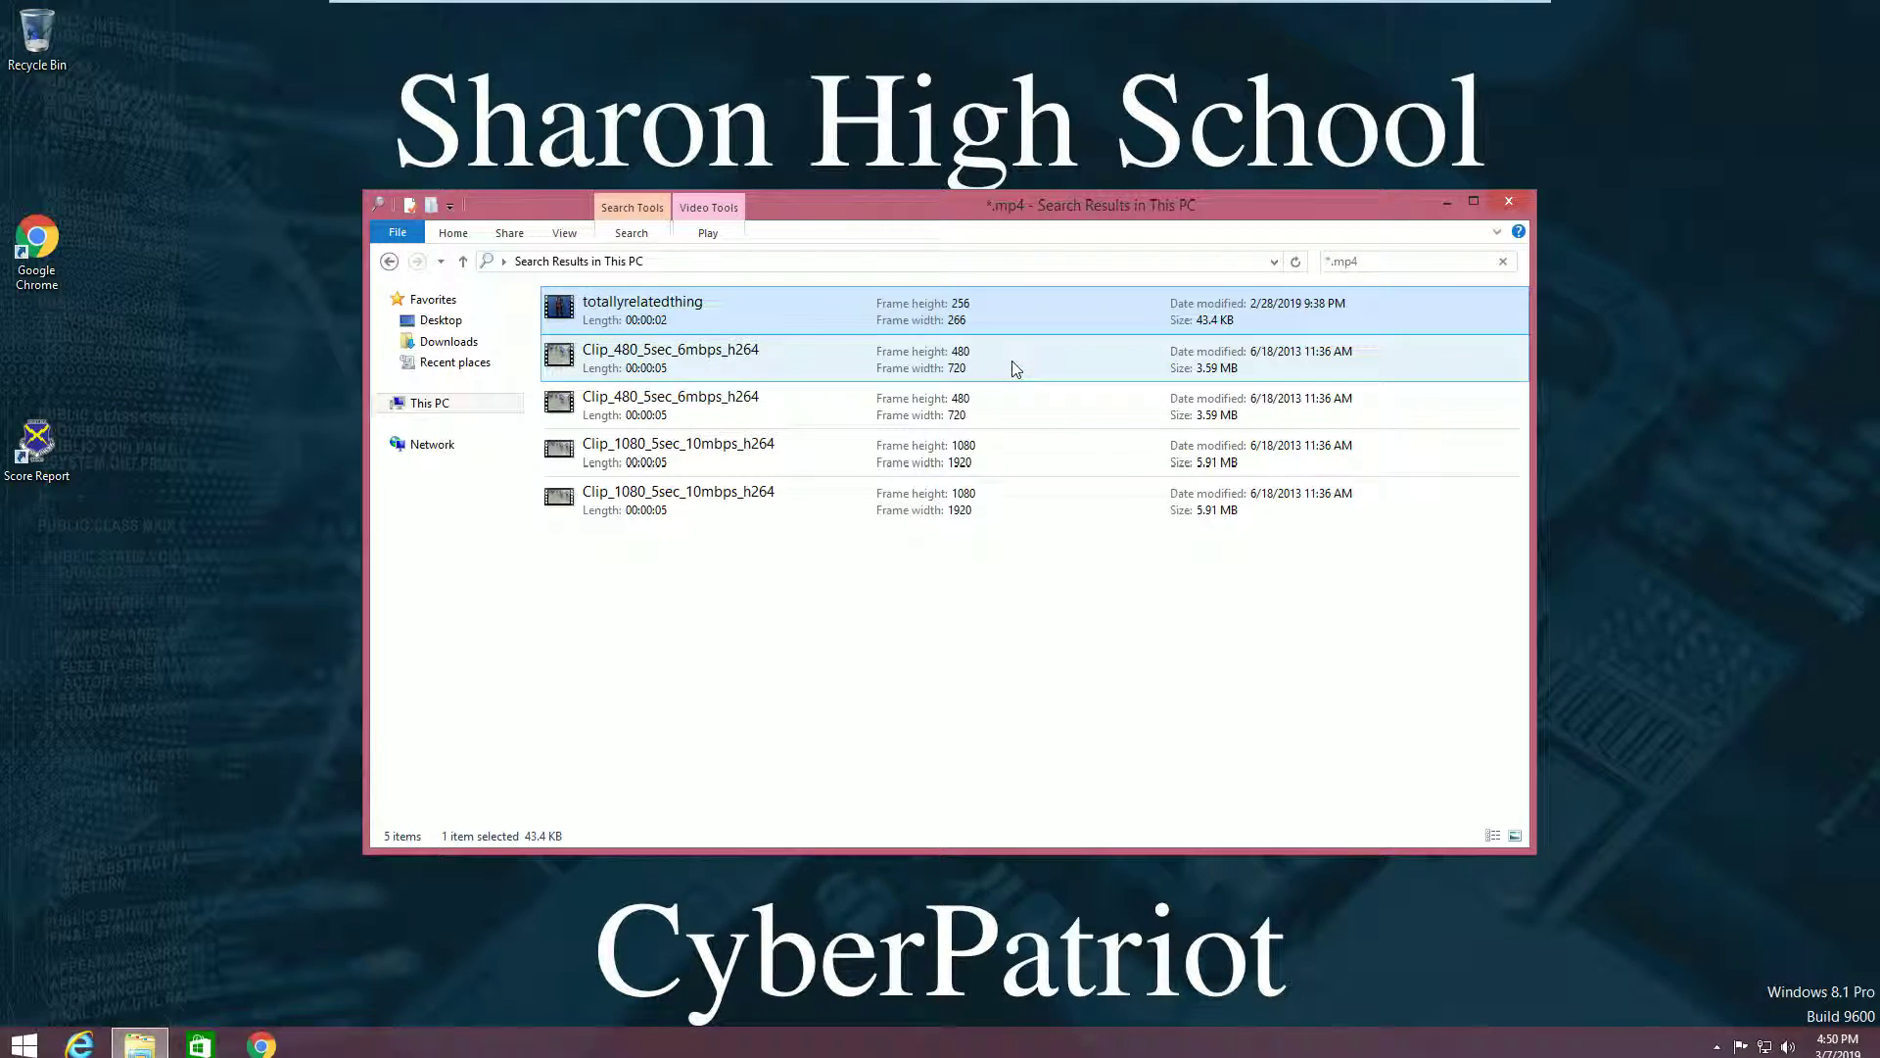
double_click(1002, 302)
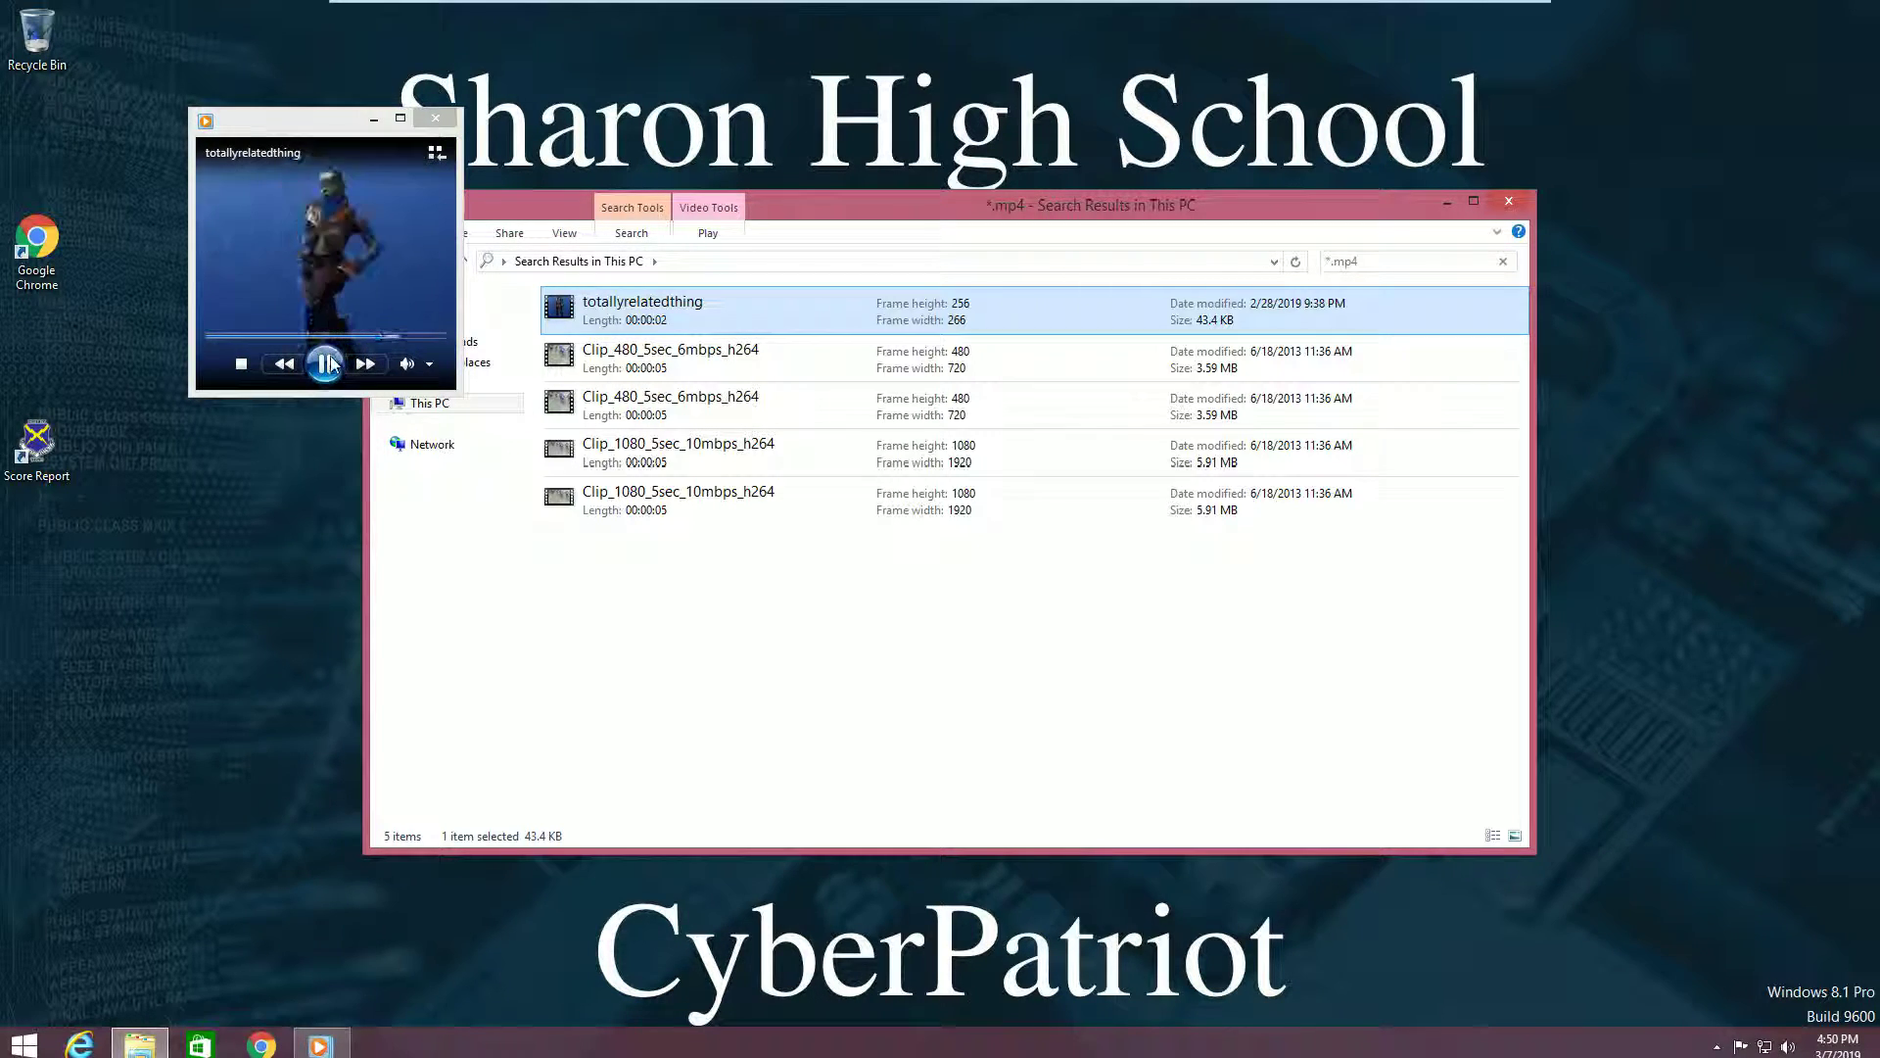
click(435, 119)
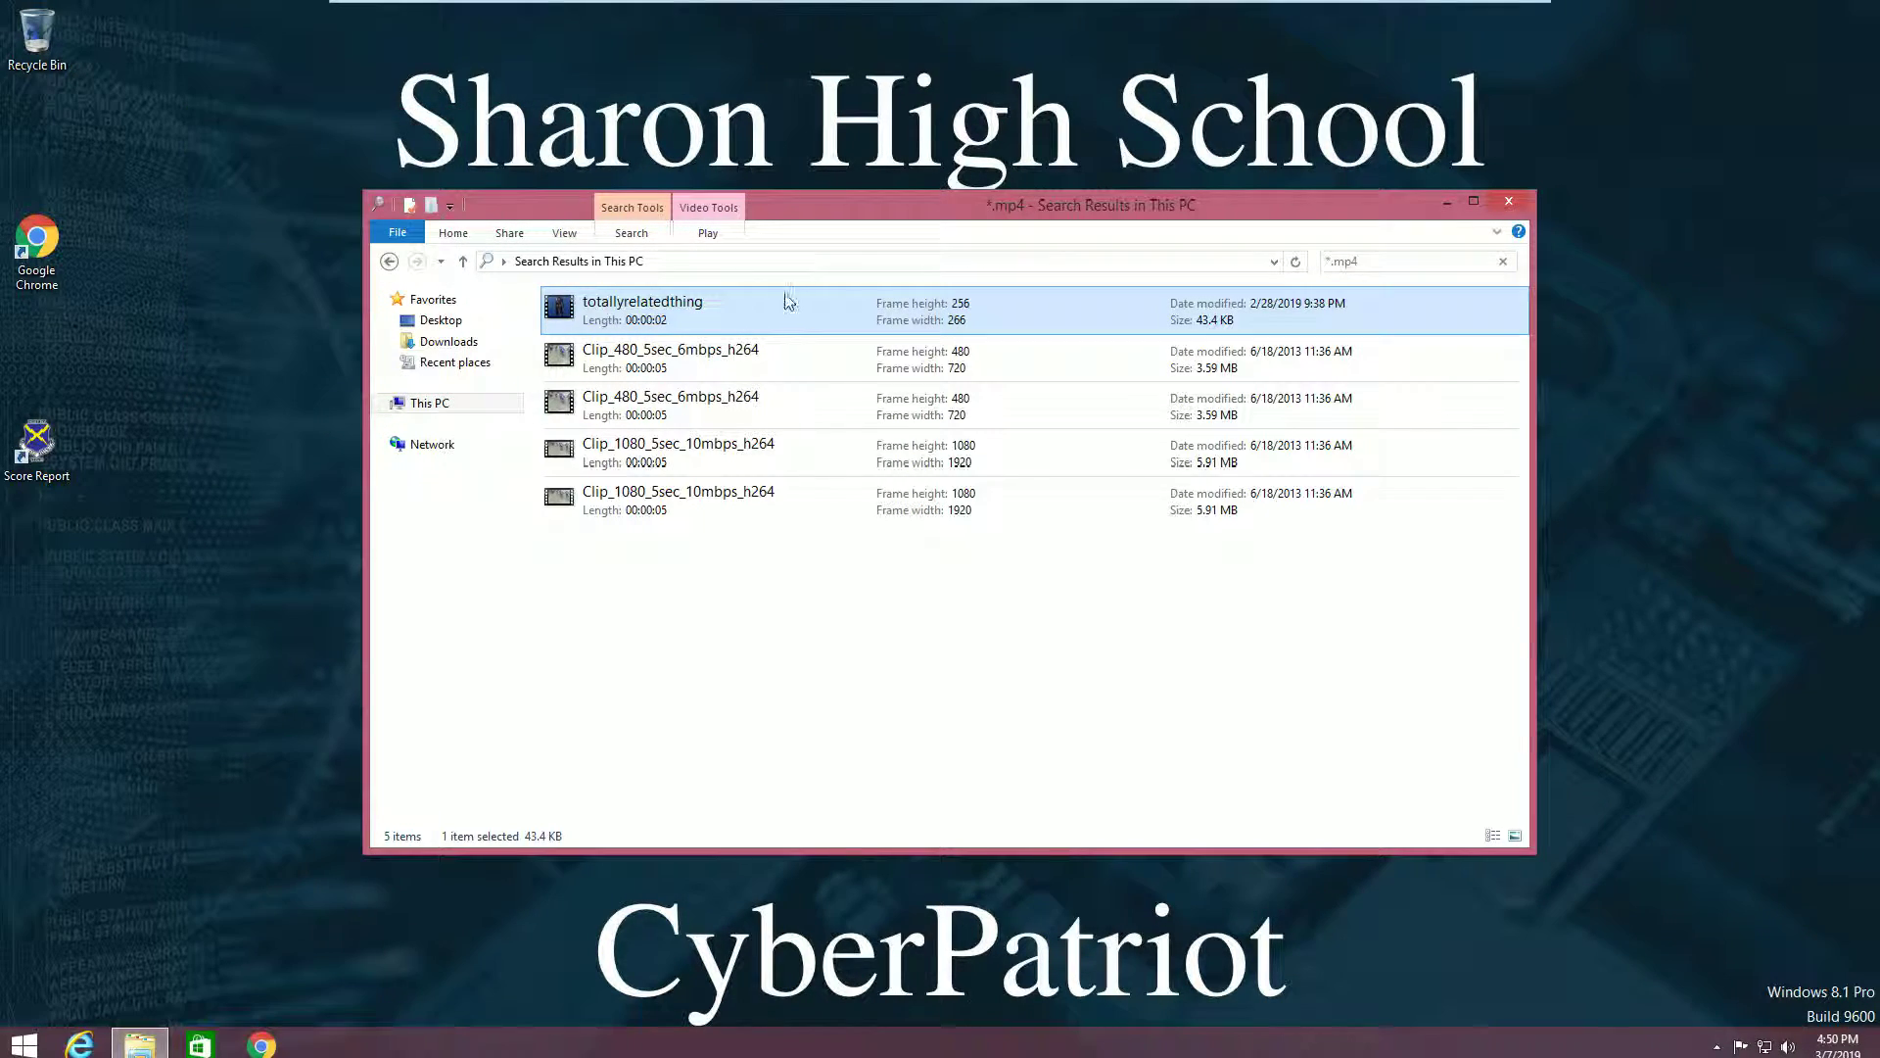
Drag the totallyrelatedthing video into the Recycle Bin
right_click(775, 311)
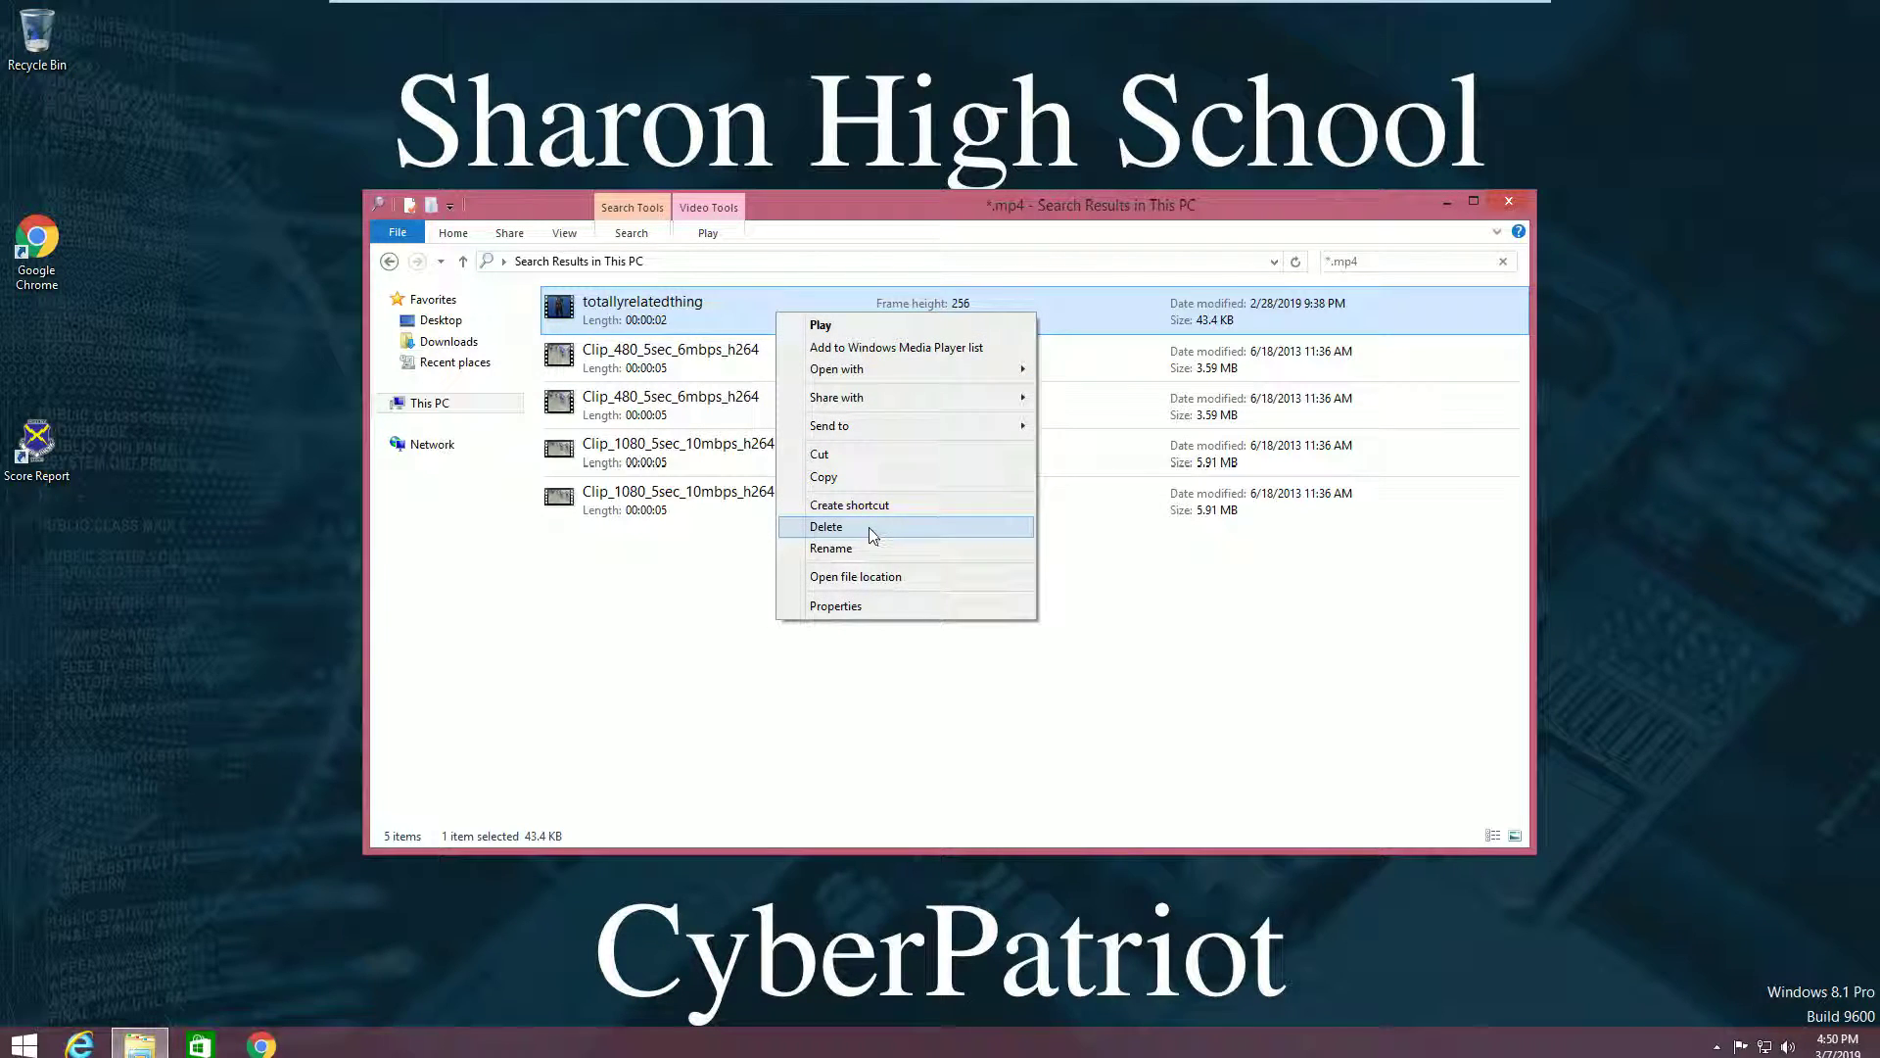
key(Escape)
drag(637, 308, 55, 33)
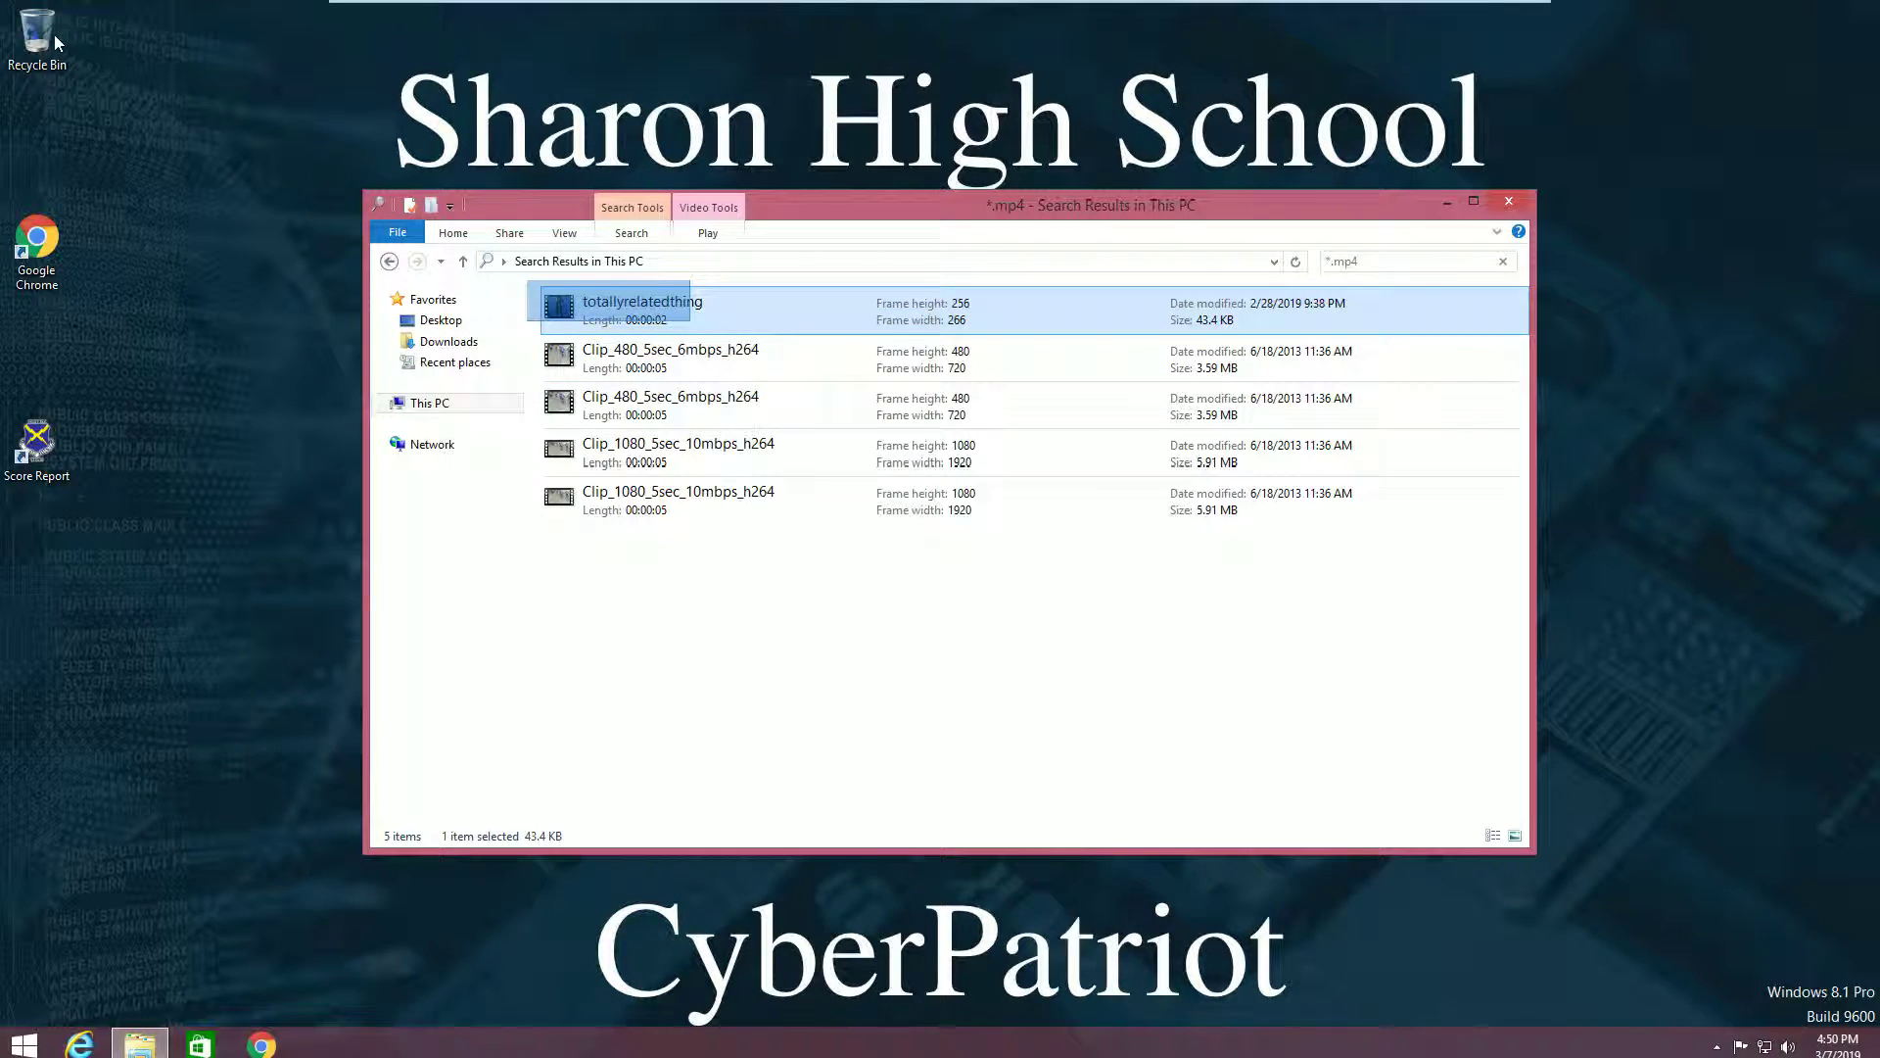
drag(710, 316, 31, 59)
Empty the Recycle Bin, confirm permanent deletion, and close the search results window
right_click(50, 62)
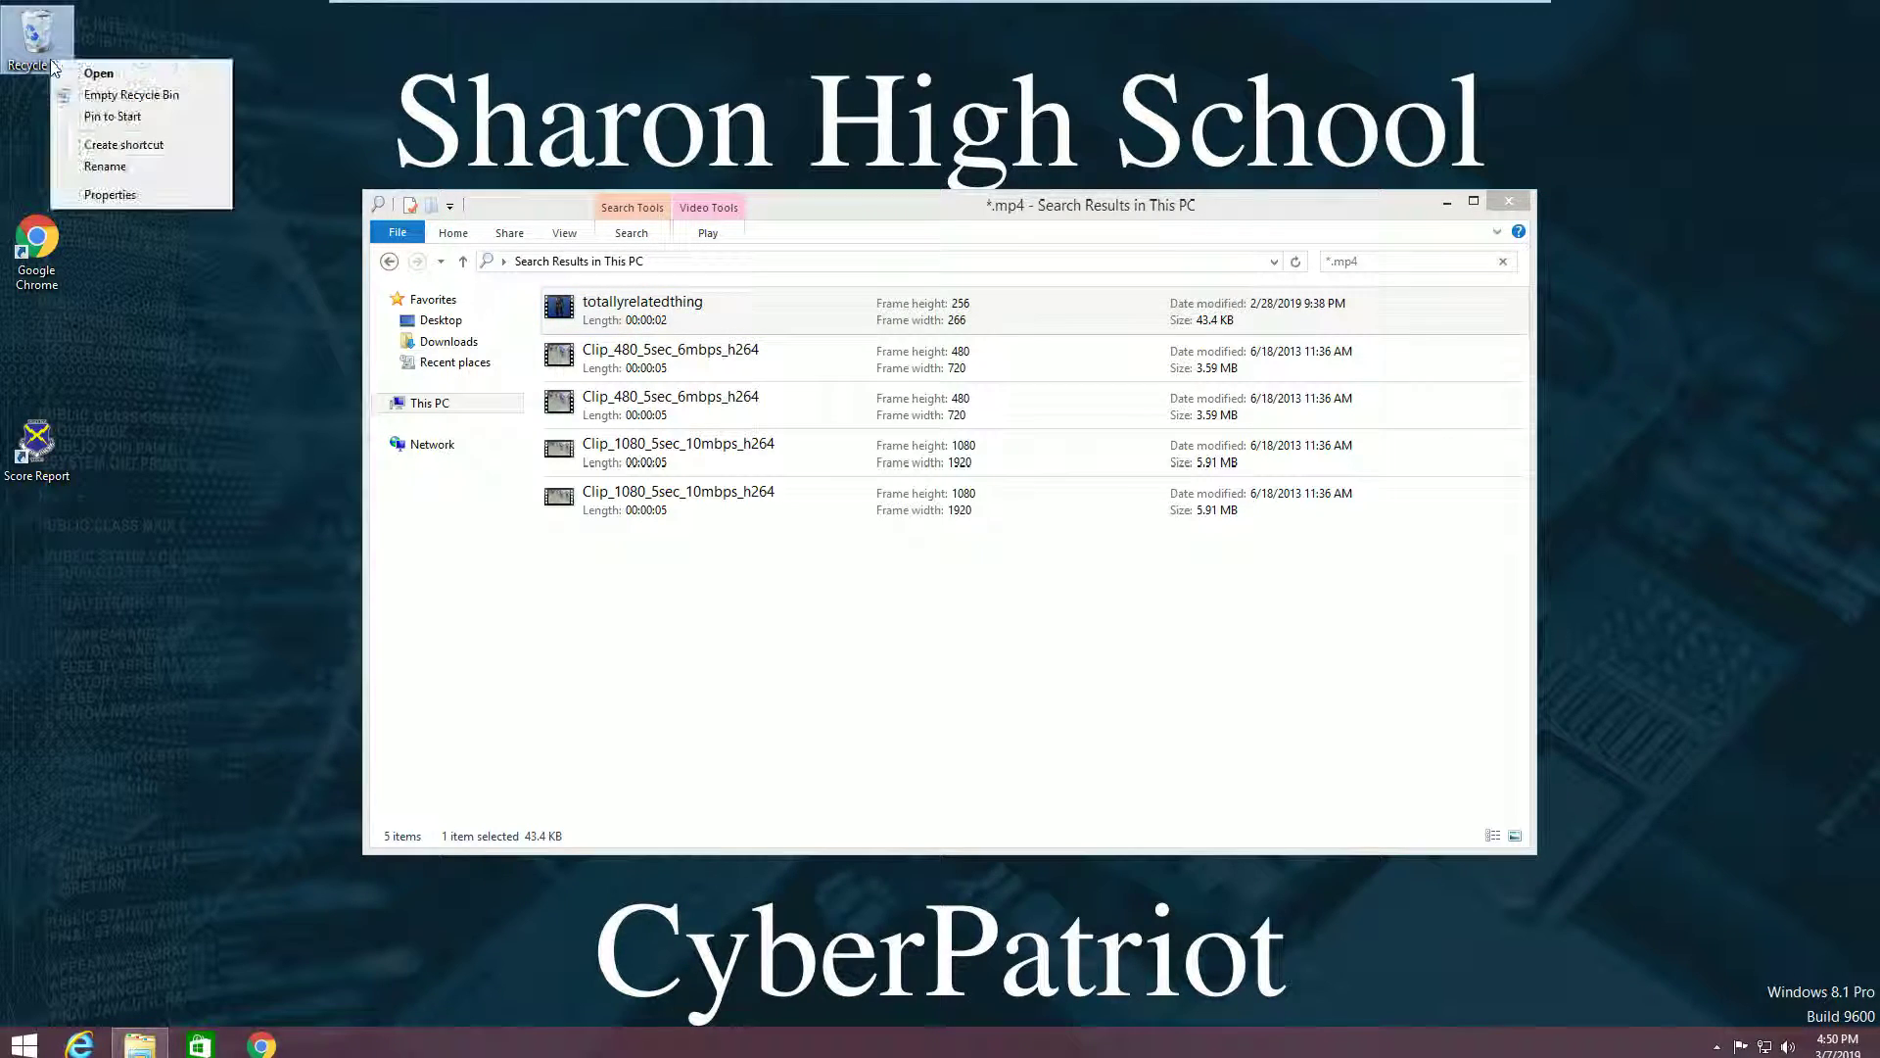
click(140, 94)
click(1051, 605)
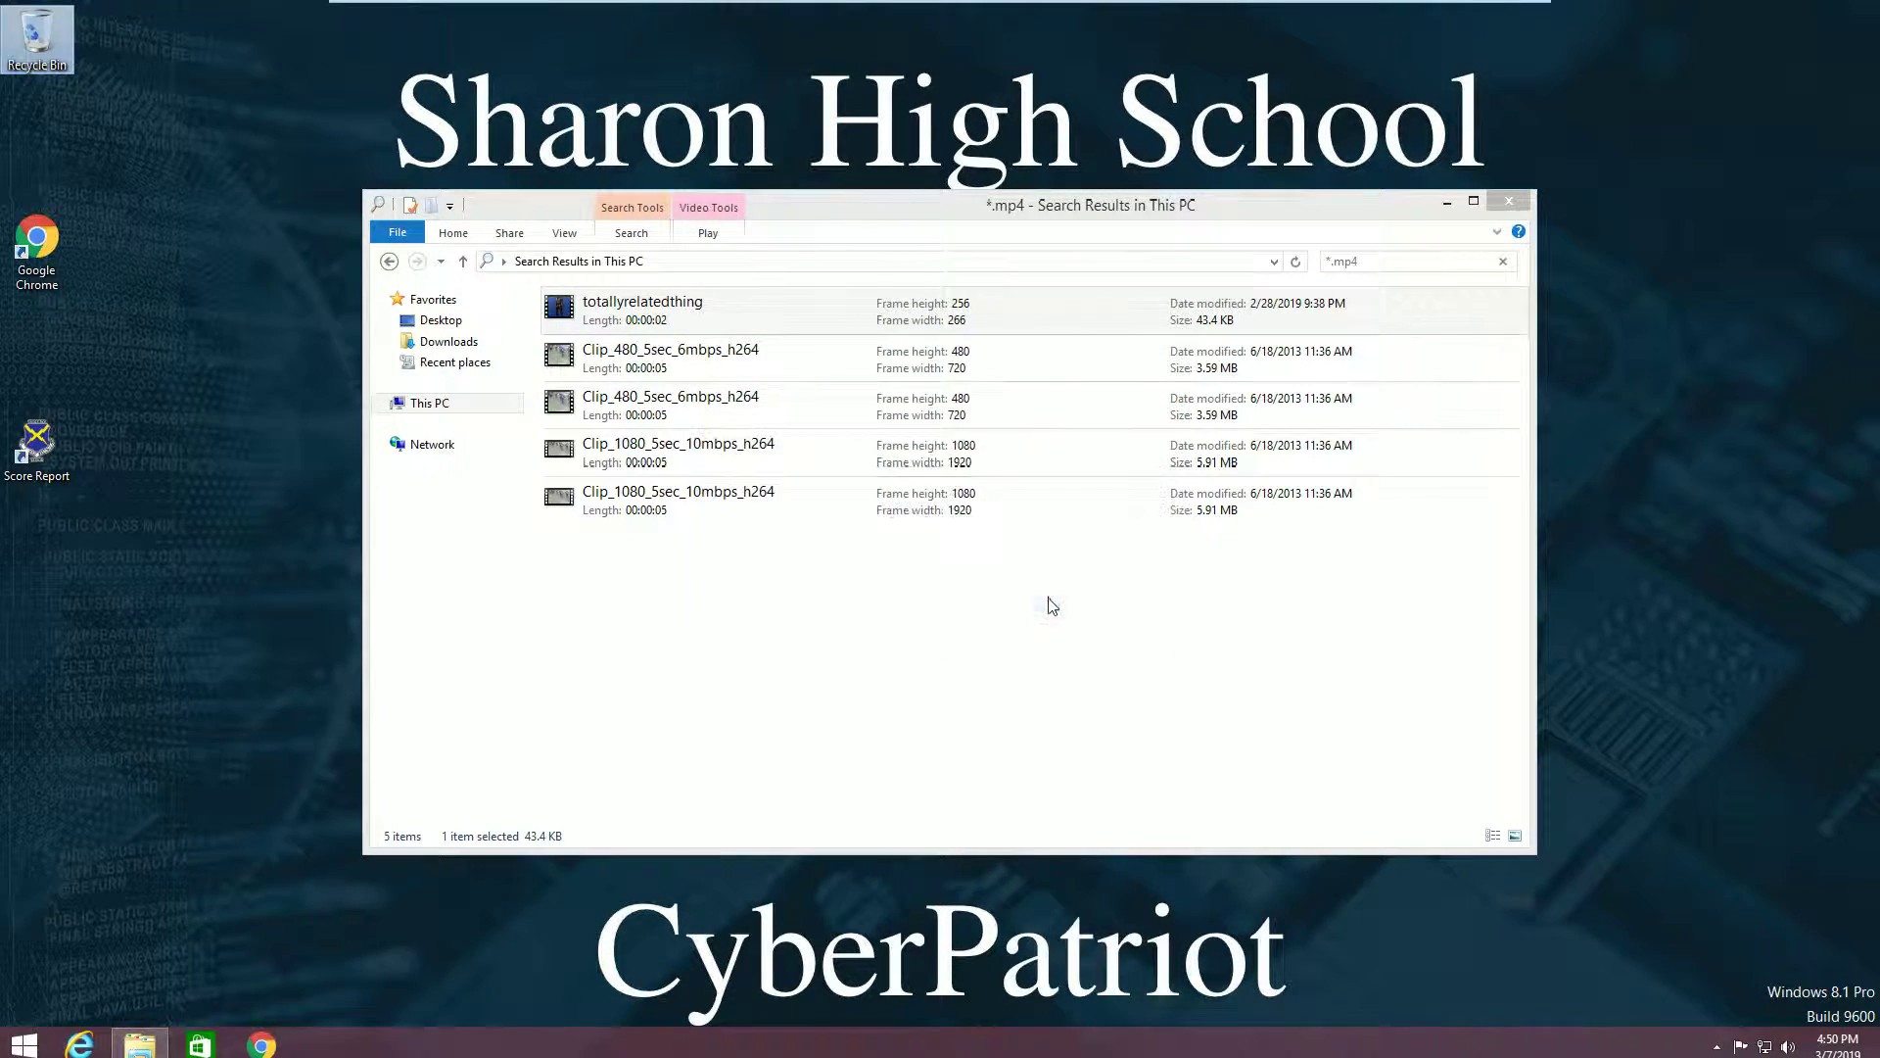
click(1508, 200)
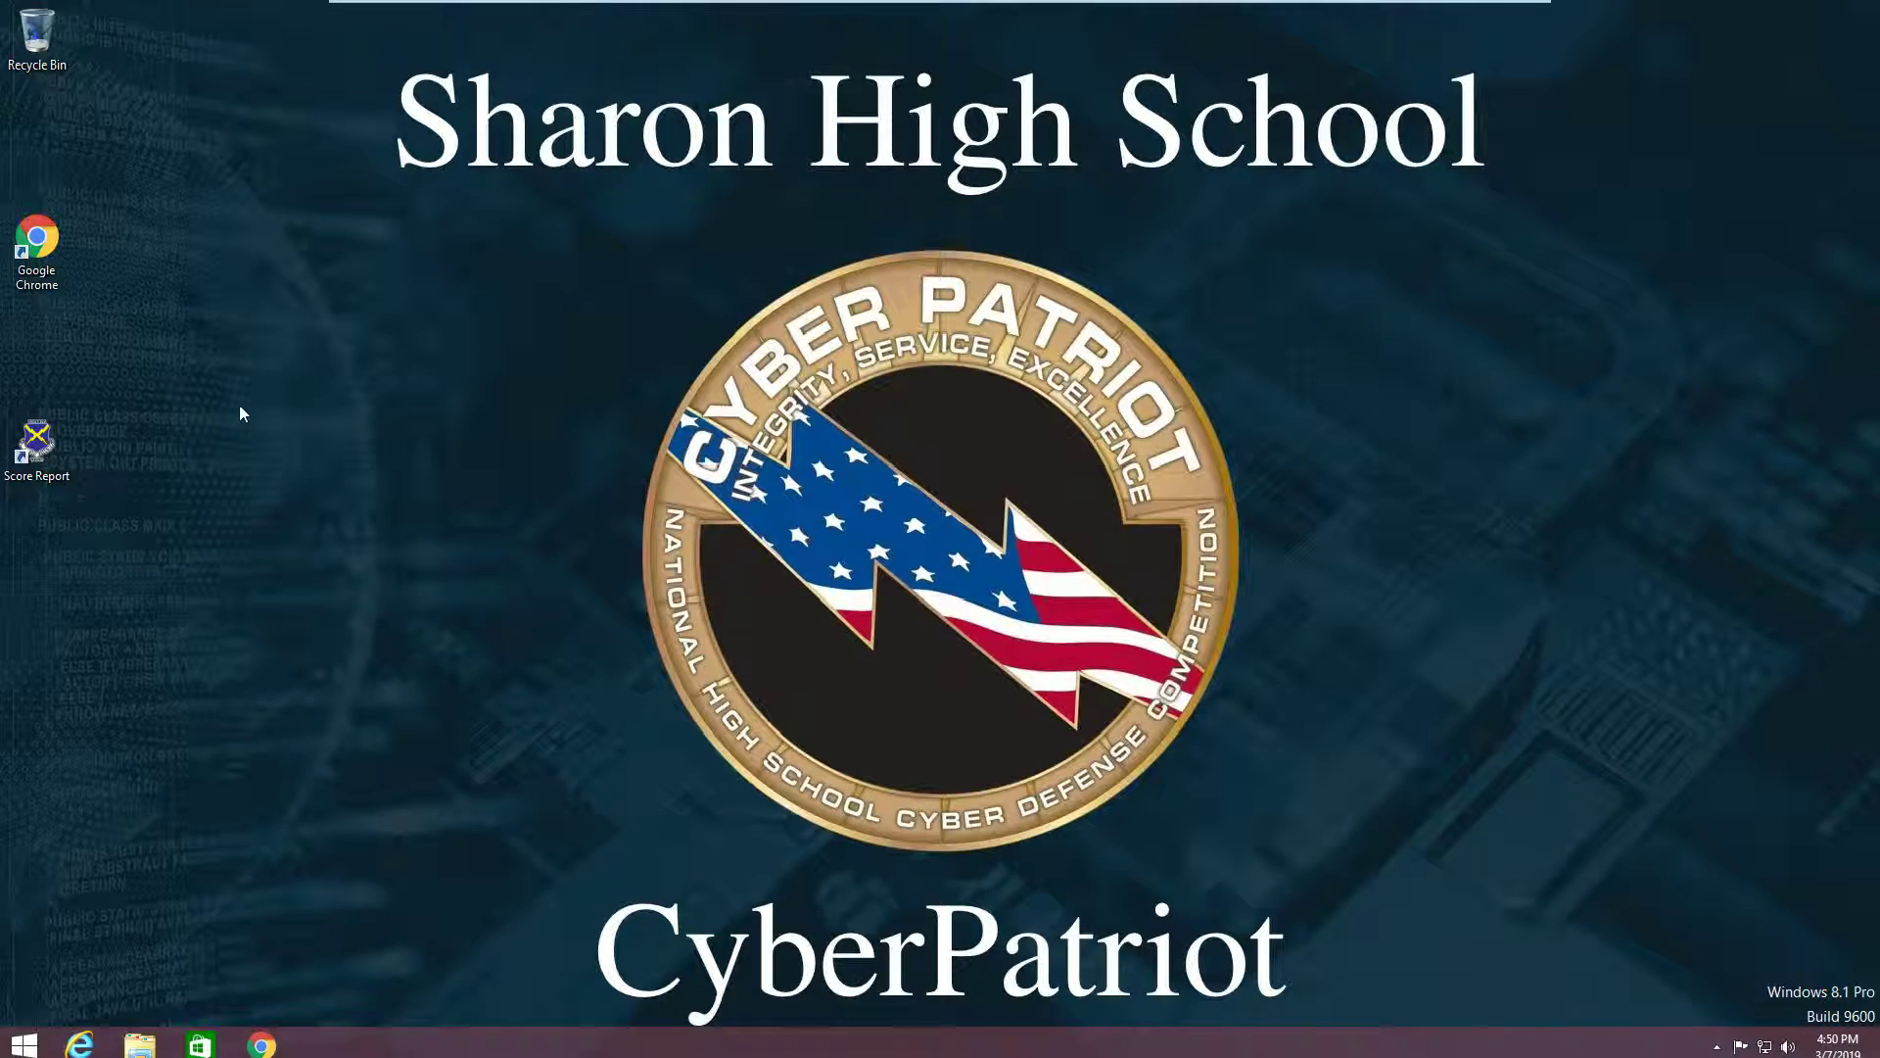
Launch the Score Report shortcut and verify it reads 16/16 (100.00%)
click(37, 446)
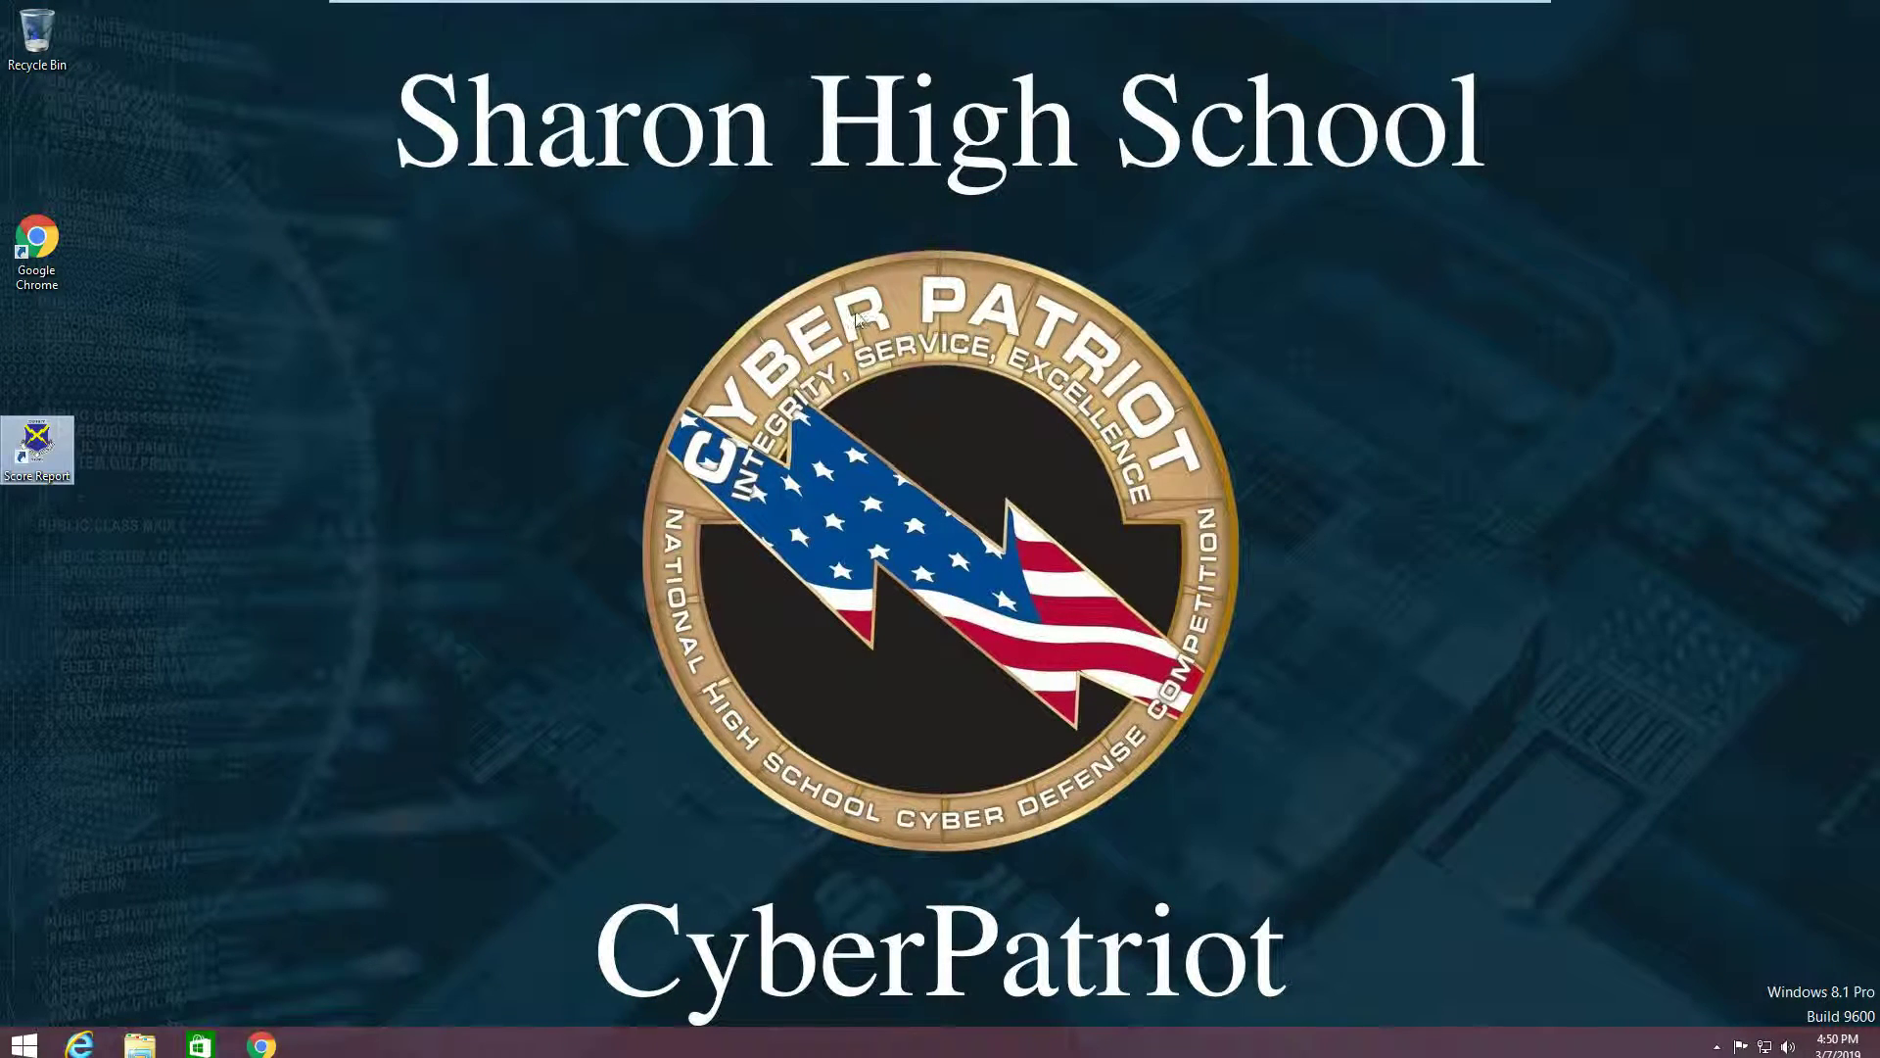
key(Return)
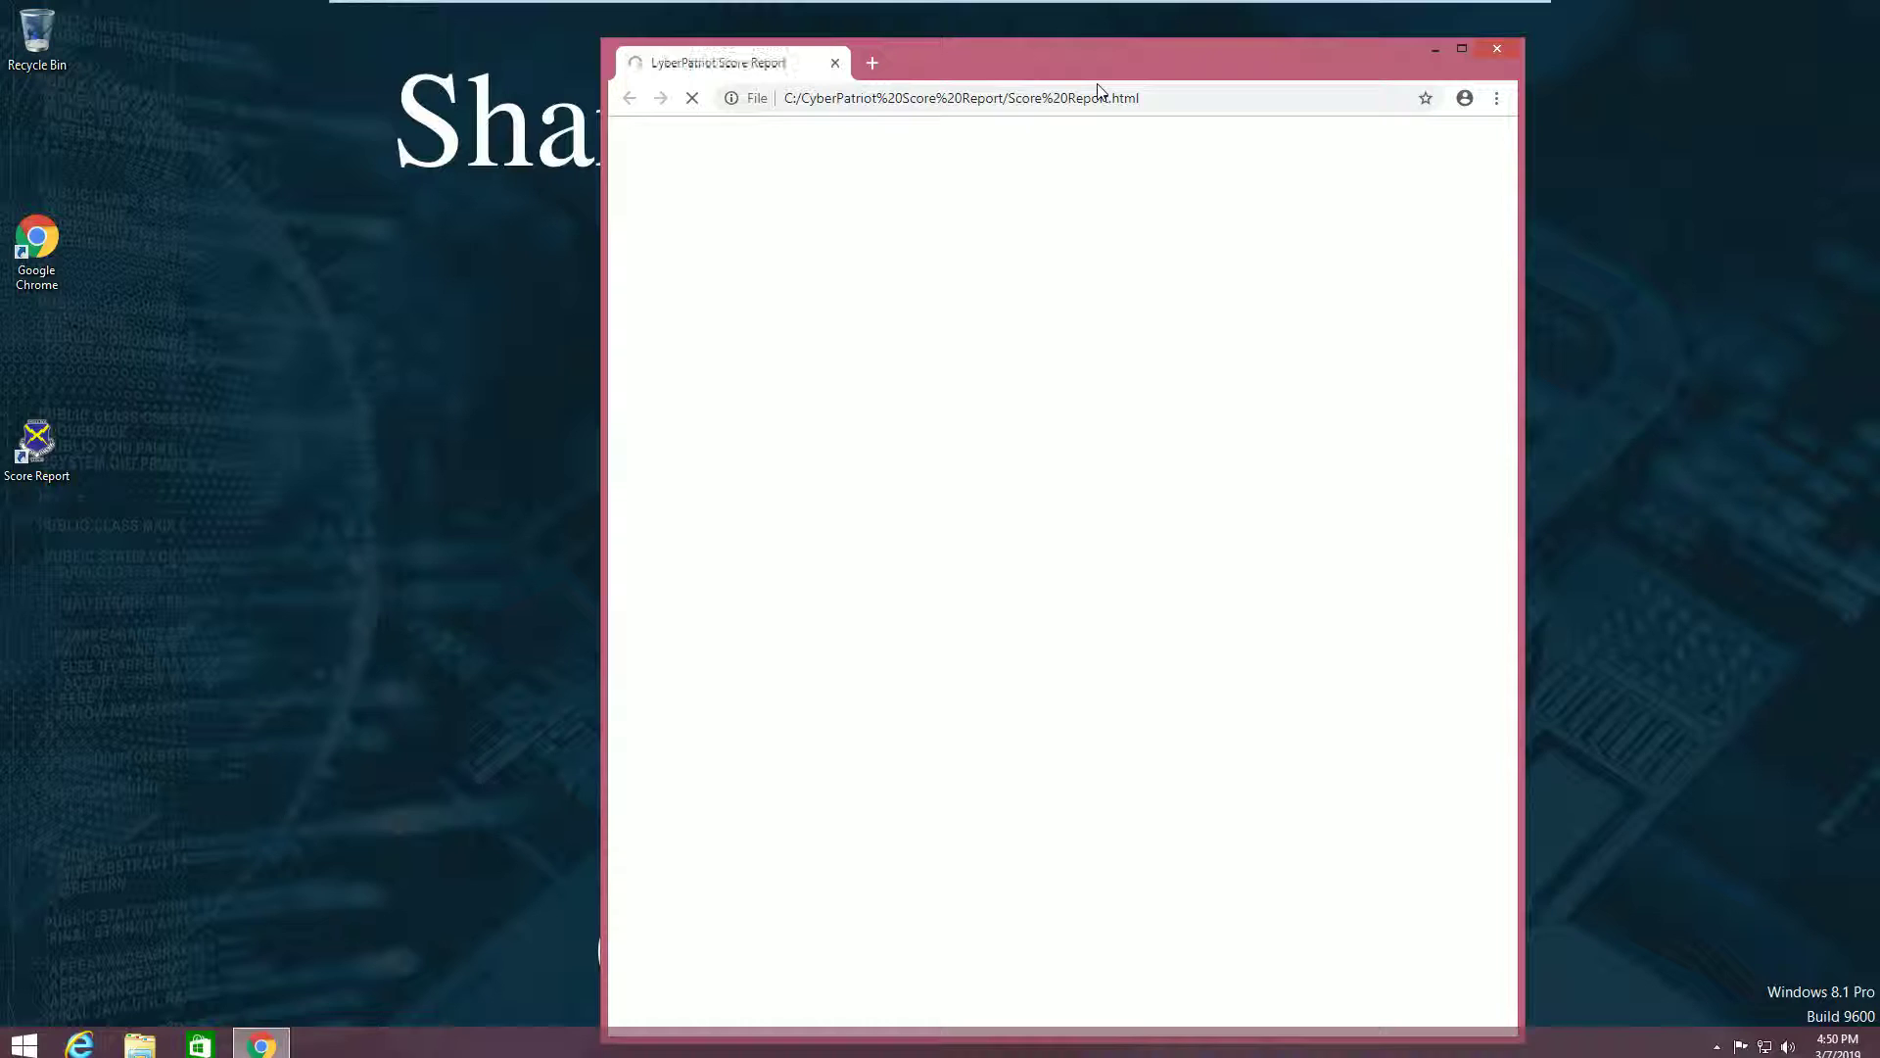
mouse_move(1051, 436)
mouse_down()
mouse_move(1217, 450)
mouse_move(1035, 431)
mouse_up()
click(1035, 431)
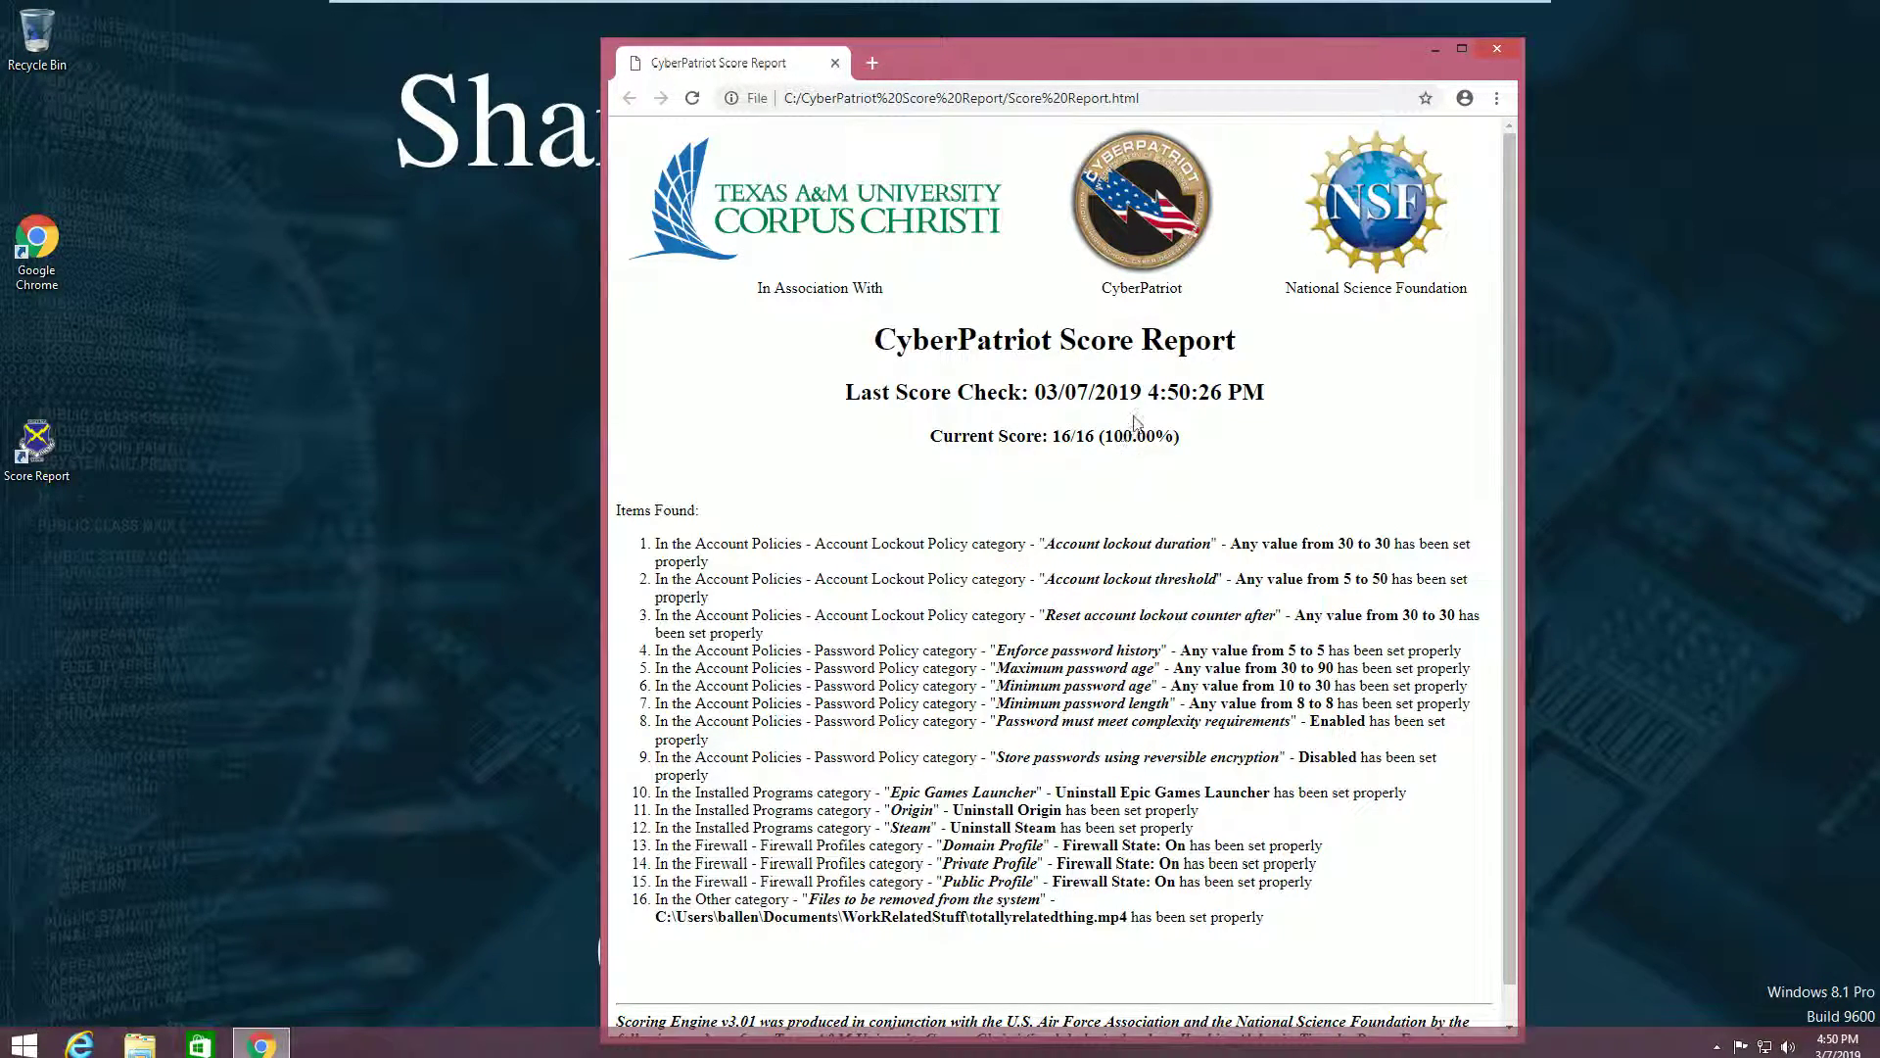